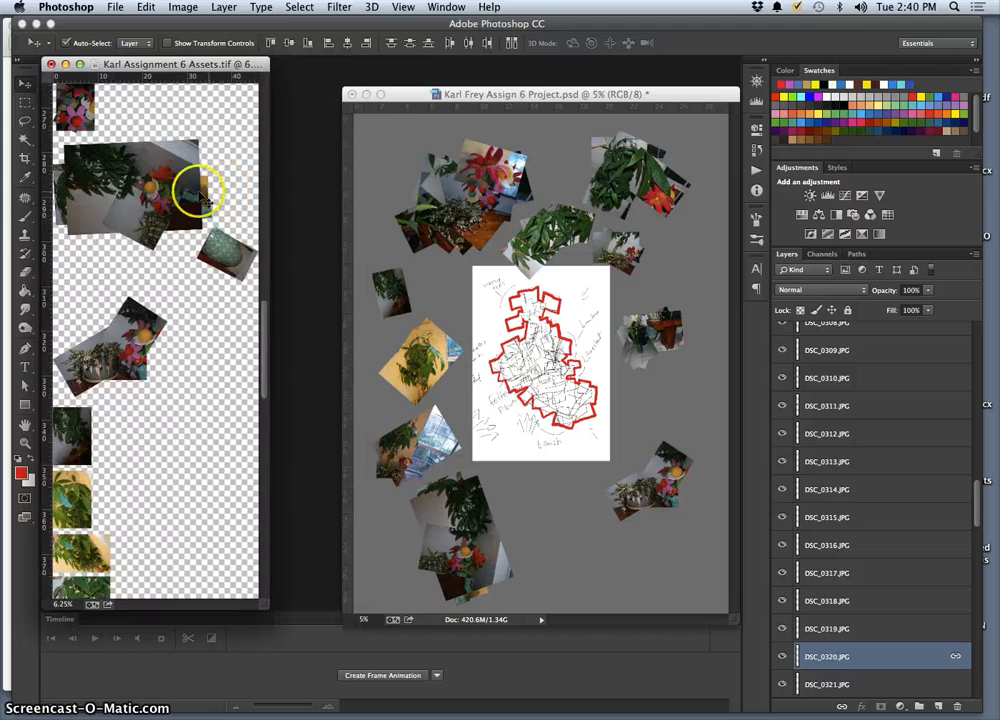
# Look through the photo groups in the assets document and select the layers of the large plant-and-flower group.
pyautogui.scroll(-10, 134, 319)
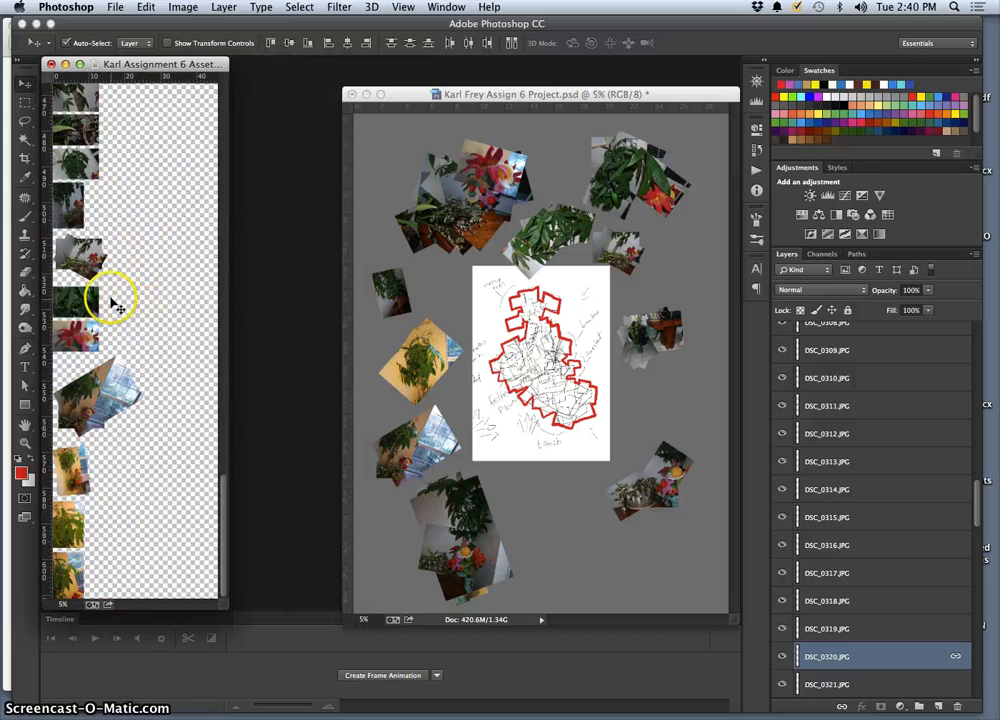
pyautogui.press('super+plus')
pyautogui.press('super+plus')
pyautogui.press('super+plus')
pyautogui.press('super+plus')
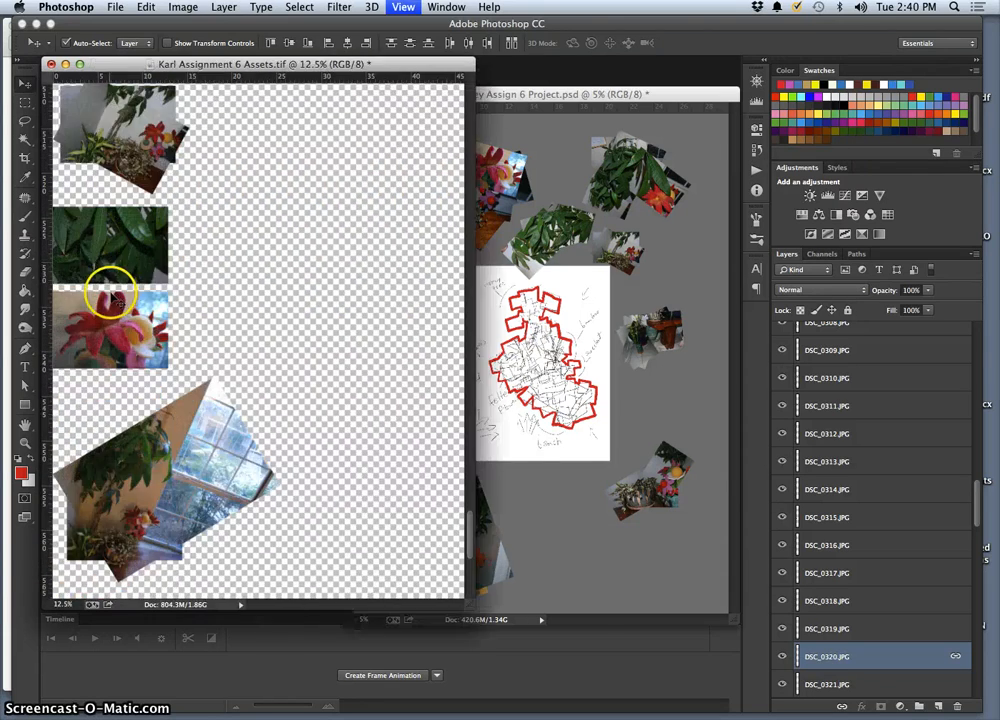
pyautogui.scroll(-5, 160, 310)
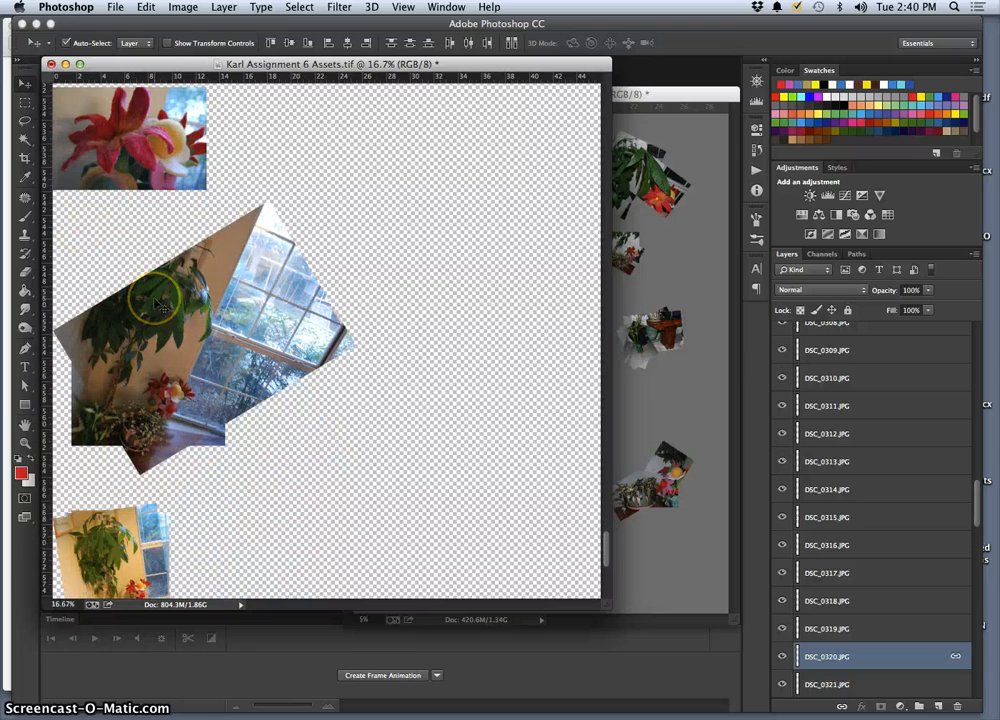
pyautogui.scroll(2, 187, 322)
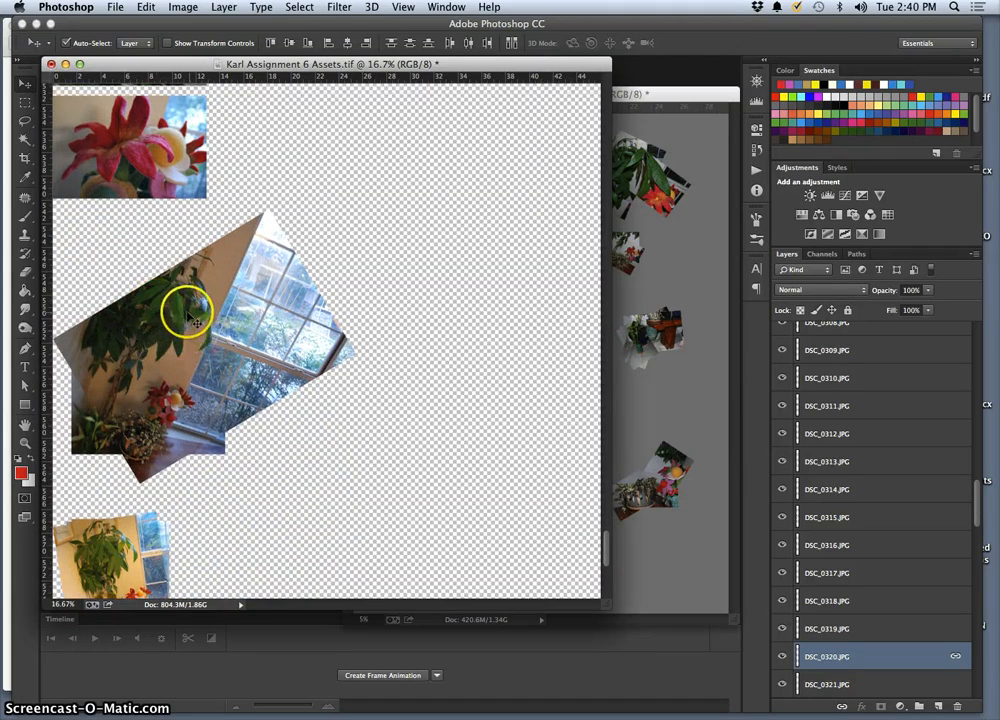
pyautogui.scroll(6, 185, 315)
pyautogui.scroll(3, 178, 250)
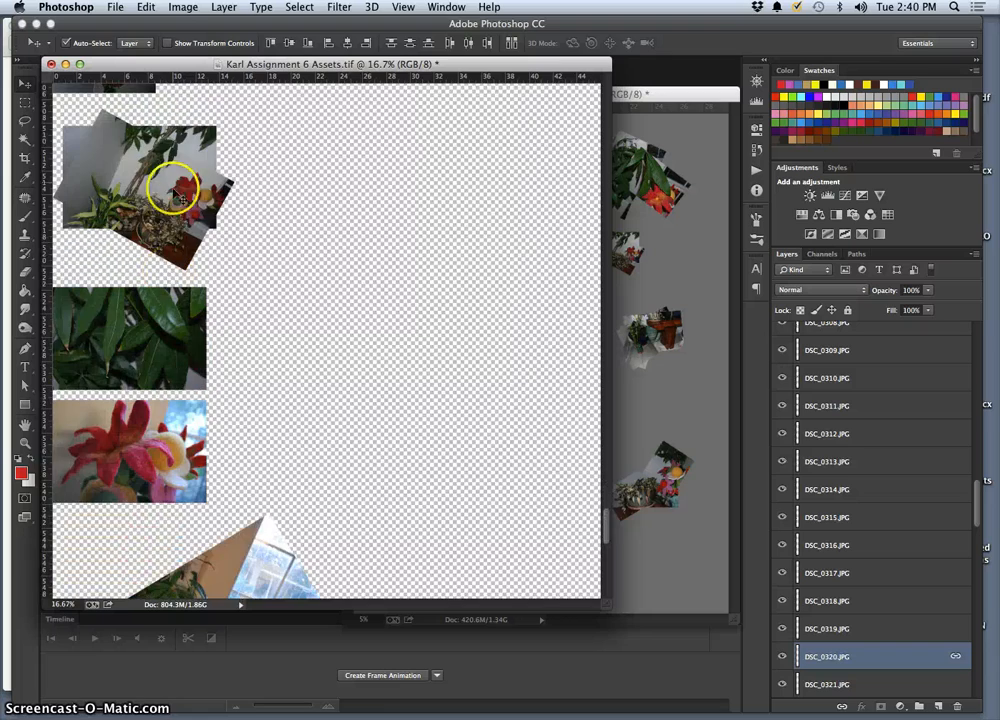
pyautogui.scroll(12, 165, 205)
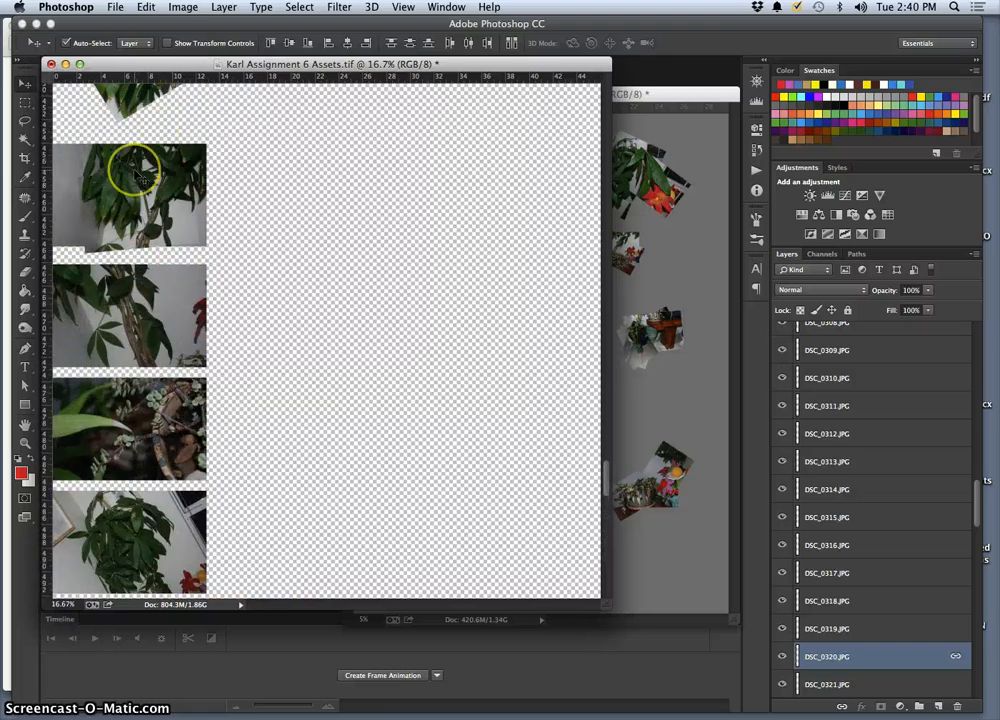
pyautogui.scroll(6, 143, 181)
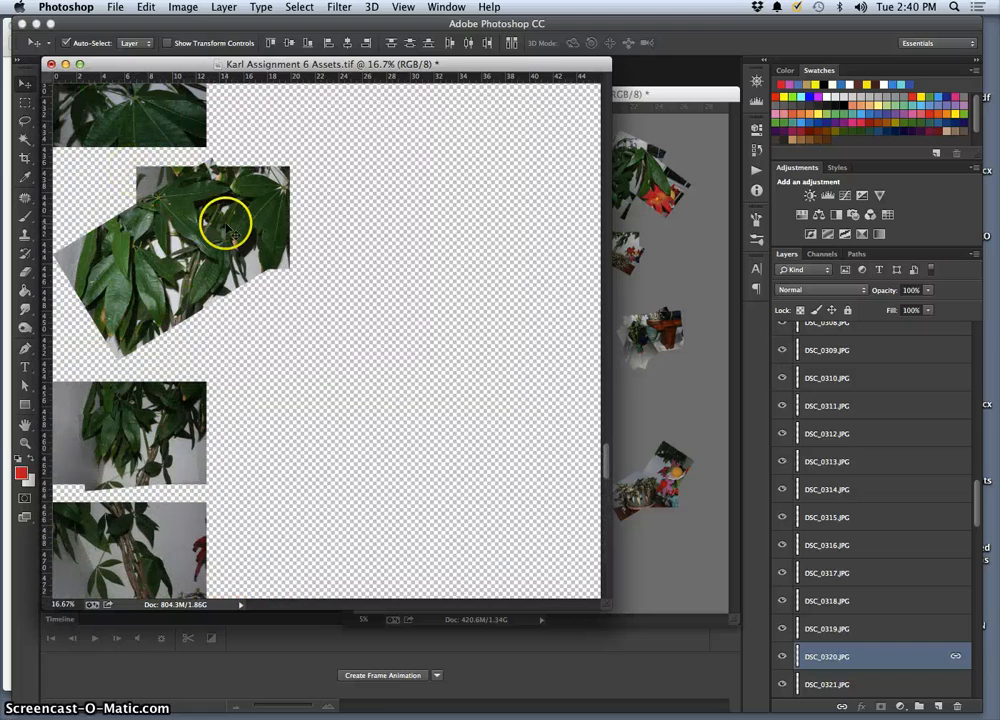
pyautogui.scroll(1, 225, 224)
pyautogui.scroll(20, 221, 226)
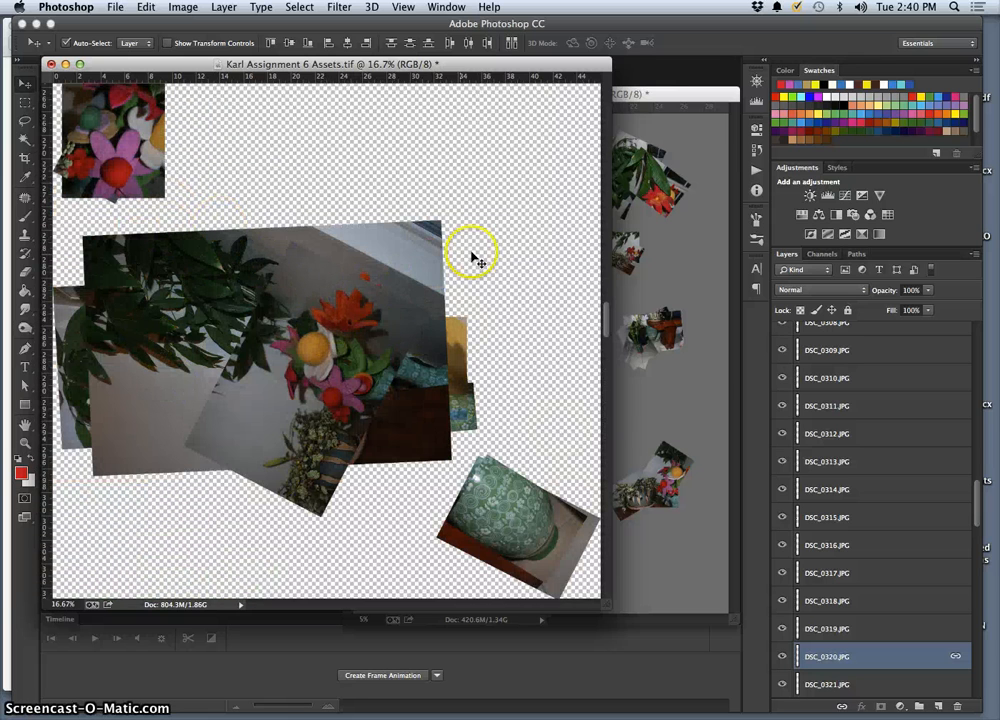
pyautogui.moveTo(568, 245); pyautogui.dragTo(64, 518)
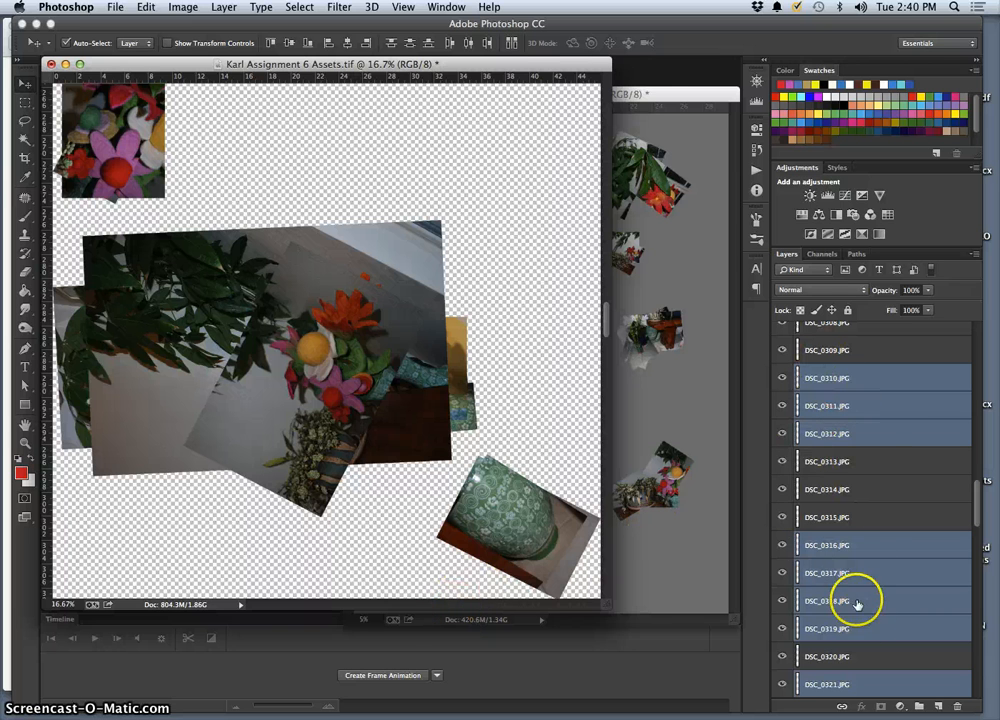
# Minimise the assets document and move the project document's window to the centre of the workspace.
pyautogui.click(690, 385)
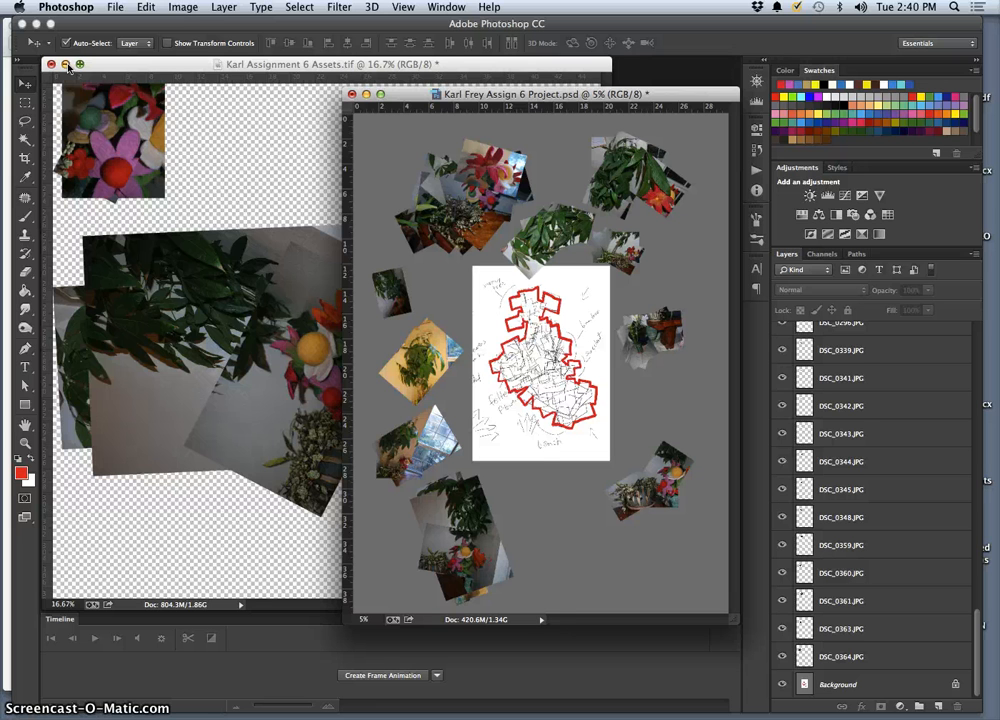
pyautogui.scroll(5, 170, 215)
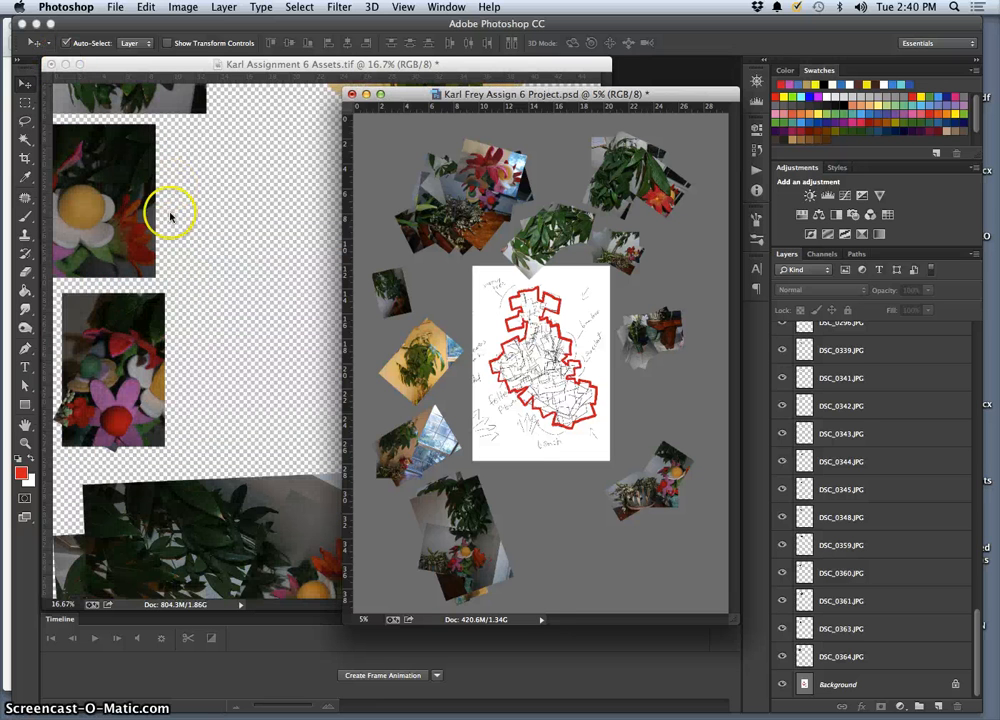
pyautogui.scroll(6, 118, 238)
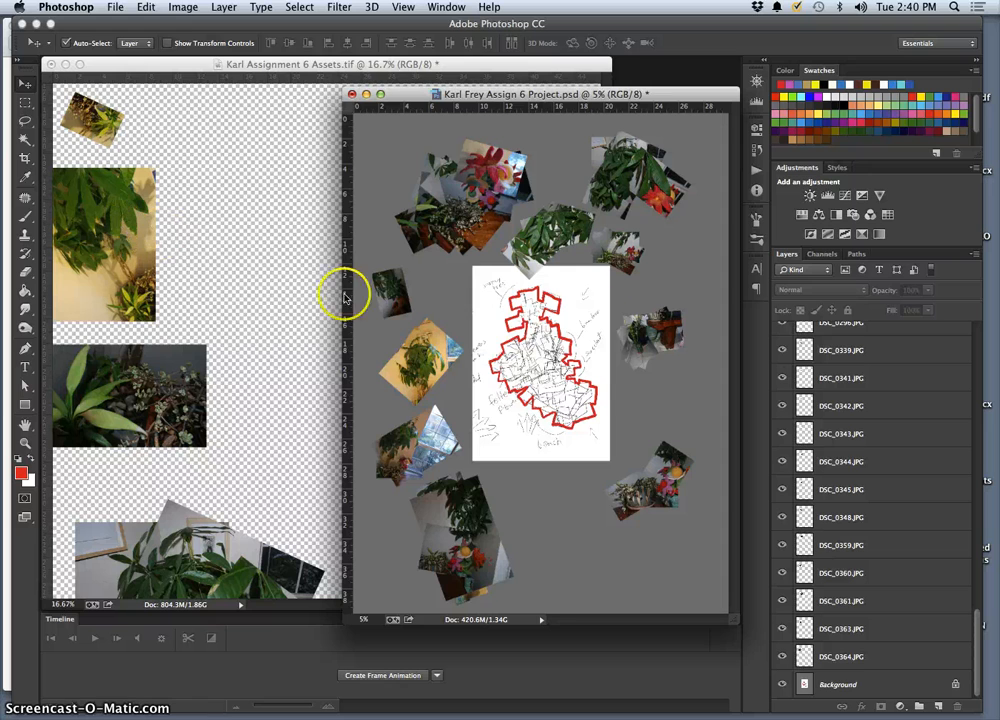
pyautogui.click(64, 63)
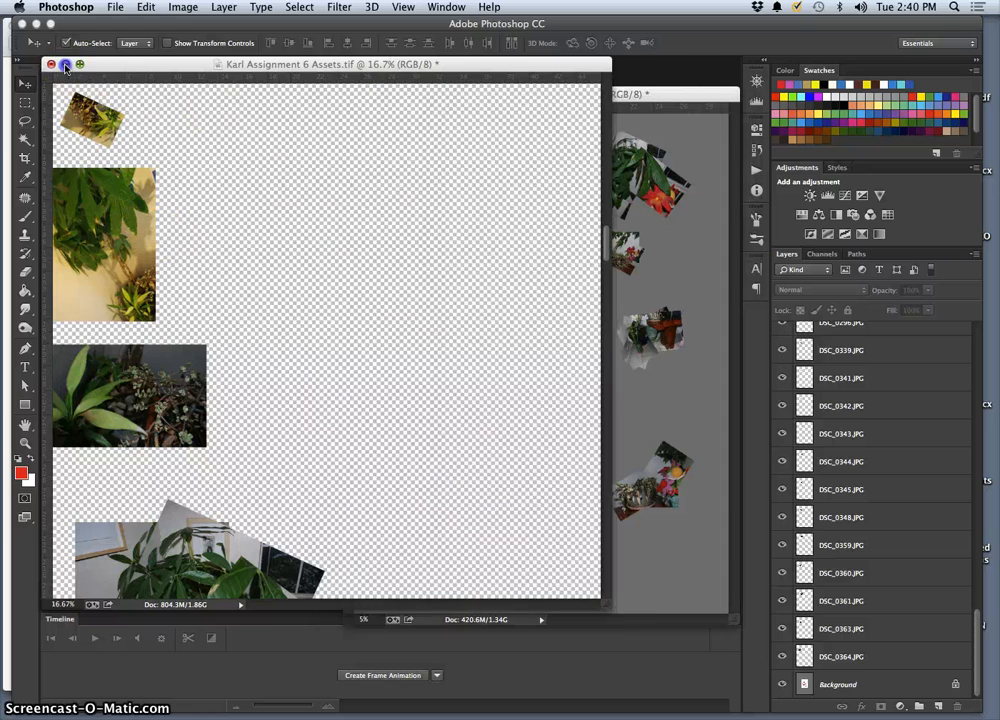
pyautogui.moveTo(543, 93); pyautogui.dragTo(383, 73)
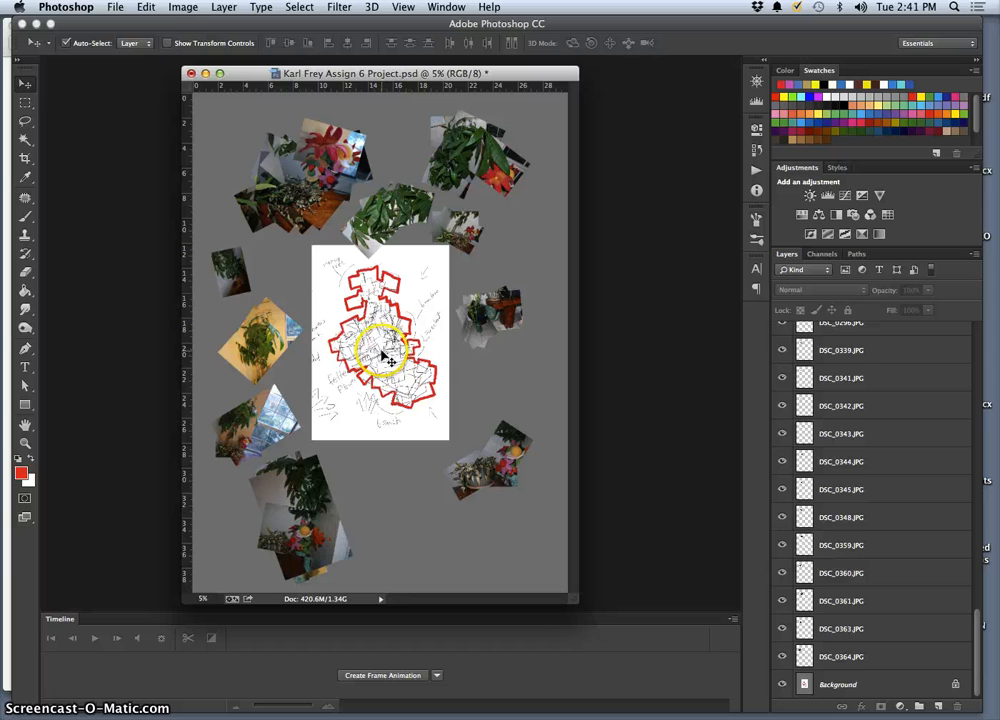
# Check the project document's dimensions and resolution in Image Size without changing them.
pyautogui.click(183, 7)
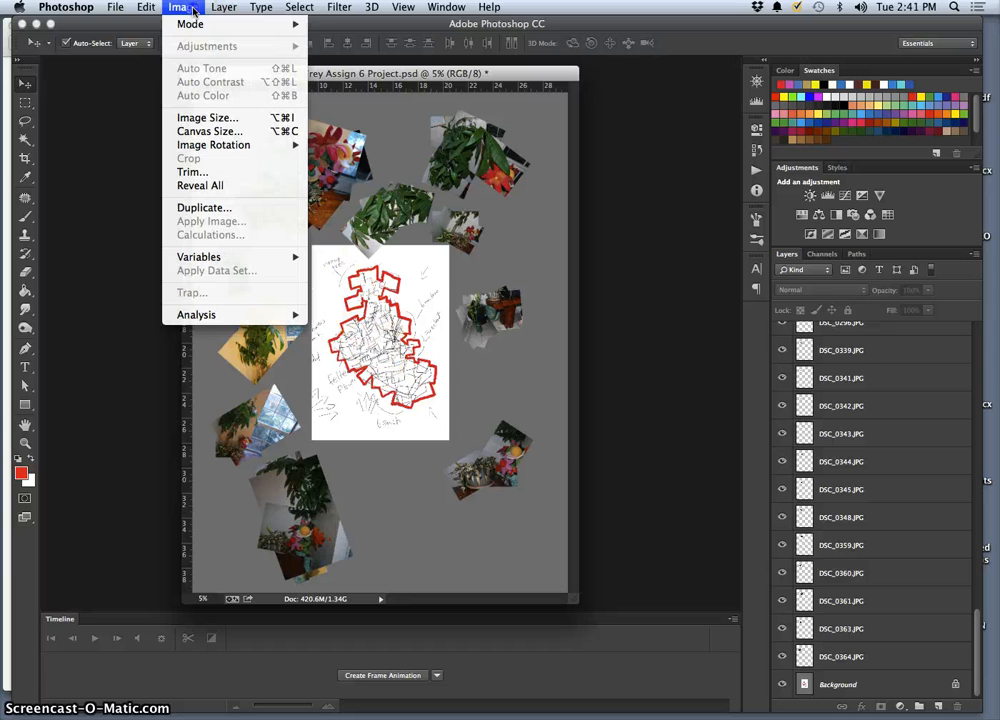
pyautogui.click(218, 117)
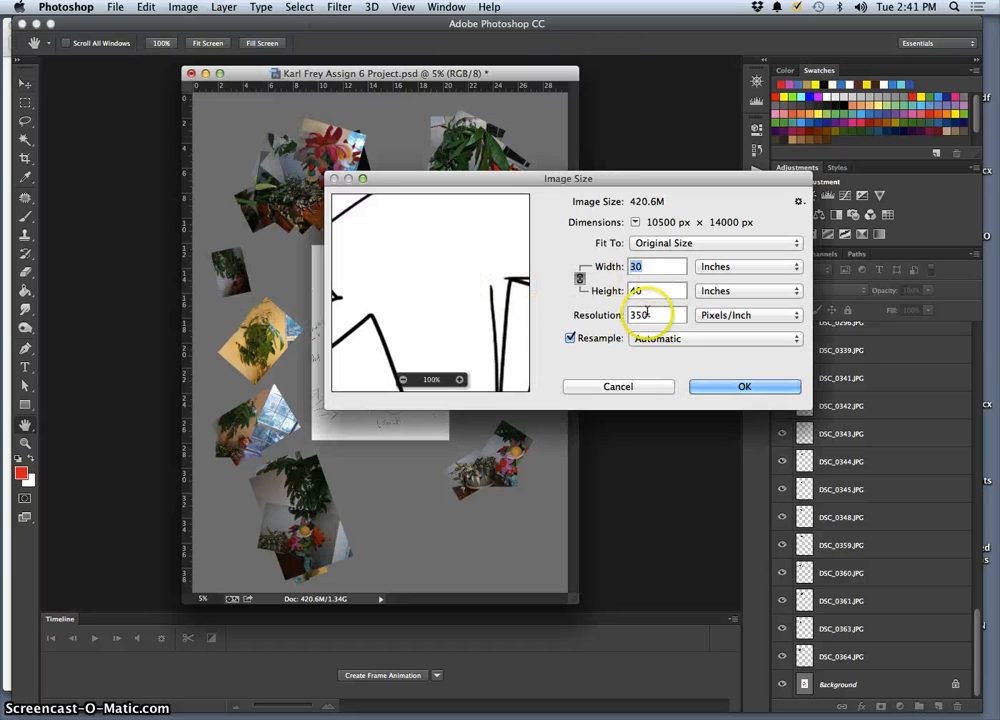
pyautogui.click(636, 387)
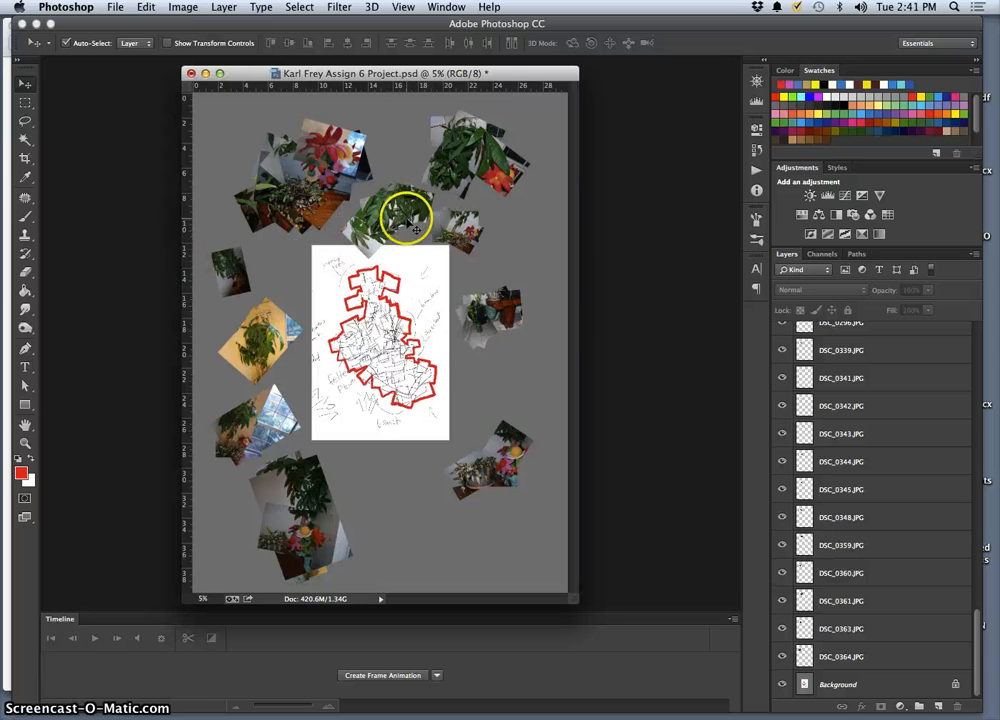
# Move the linked green-leaf photo group containing DSC_0299.JPG onto the upper part of the sketch.
pyautogui.moveTo(415, 230); pyautogui.dragTo(362, 290)
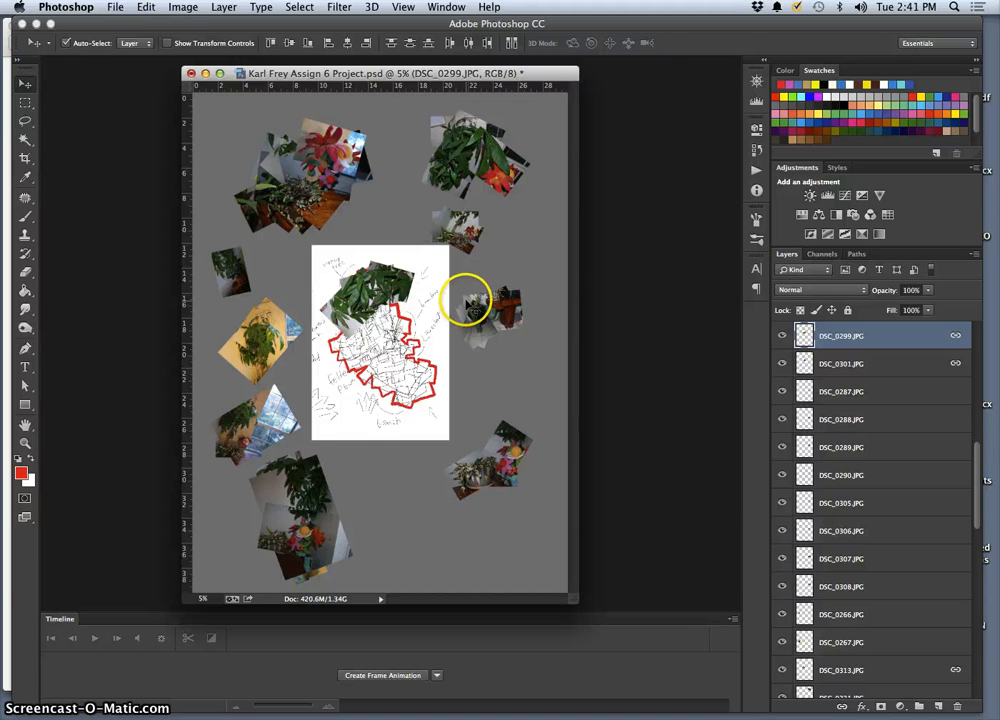
pyautogui.press('super+plus')
pyautogui.press('super+plus')
pyautogui.press('super+plus')
pyautogui.press('super+plus')
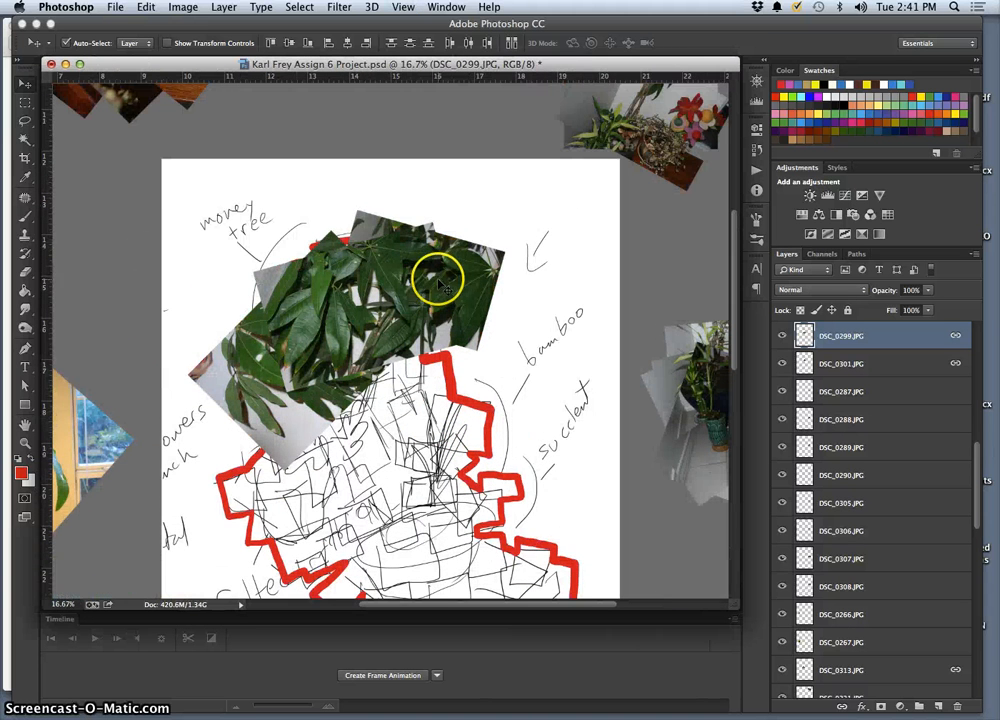
# Scale the green-leaf group to about 64%, rotate it about 13° clockwise and fit it over the head of the red outline.
pyautogui.press('super+t')
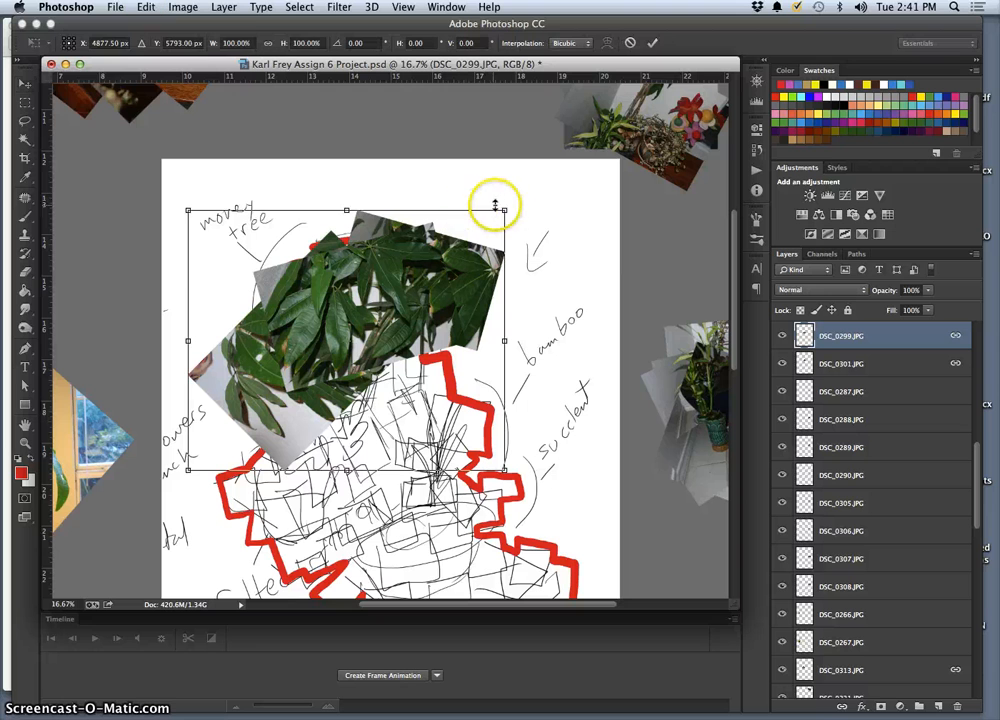
pyautogui.moveTo(508, 208); pyautogui.dragTo(386, 286)
pyautogui.moveTo(358, 355); pyautogui.dragTo(401, 298)
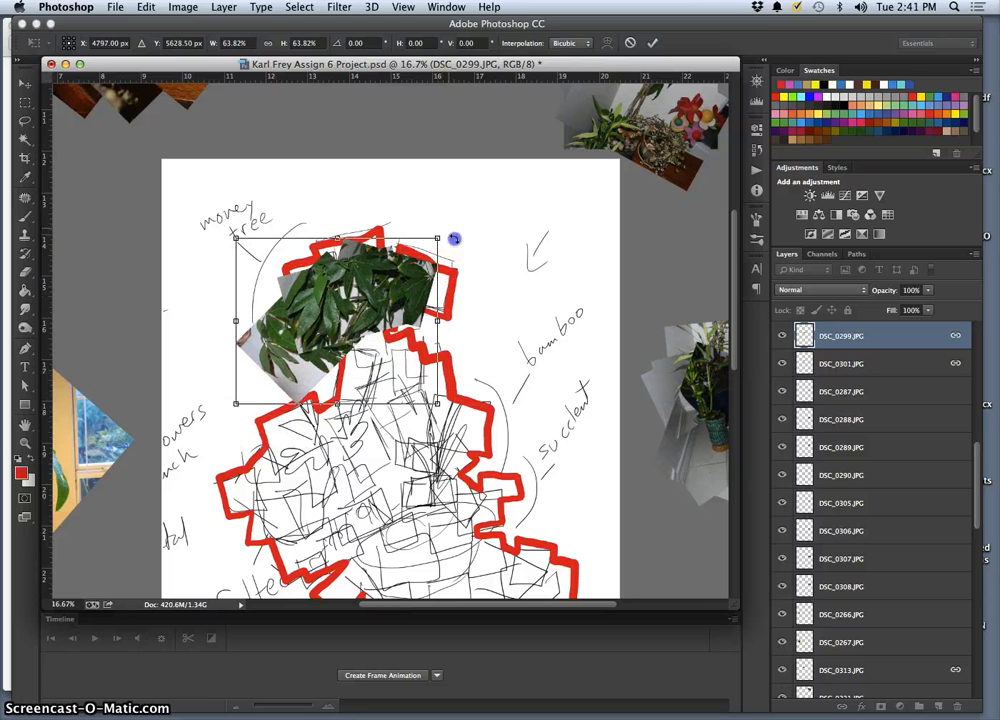
pyautogui.moveTo(455, 239); pyautogui.dragTo(463, 261)
pyautogui.moveTo(412, 295)
pyautogui.mouseDown()
pyautogui.moveTo(438, 293)
pyautogui.moveTo(426, 286)
pyautogui.mouseUp()
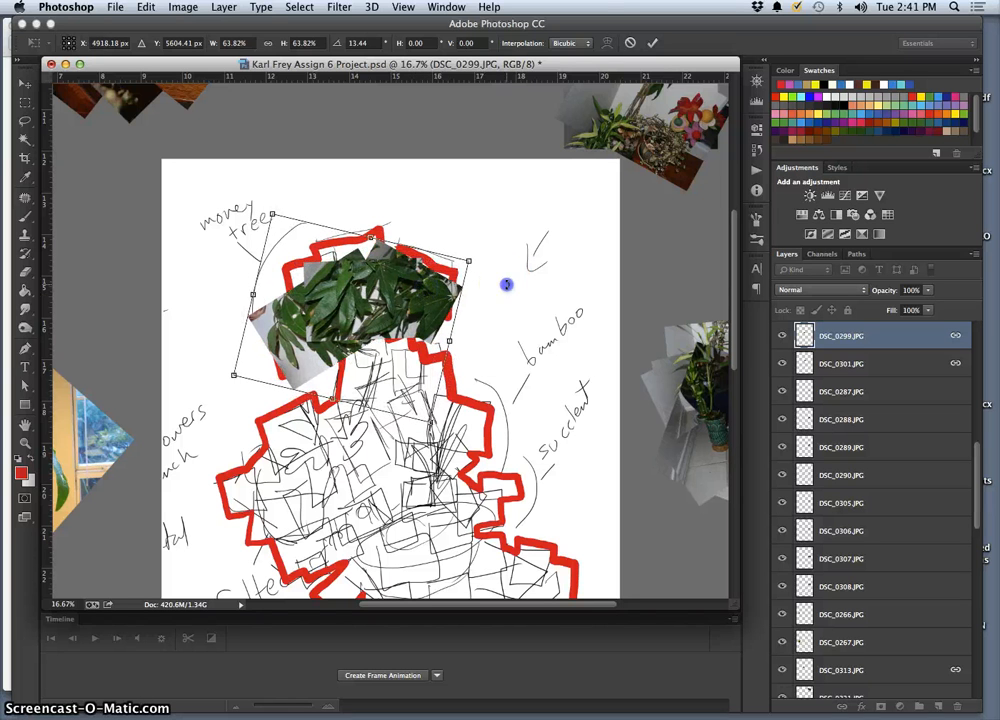
pyautogui.press('Return')
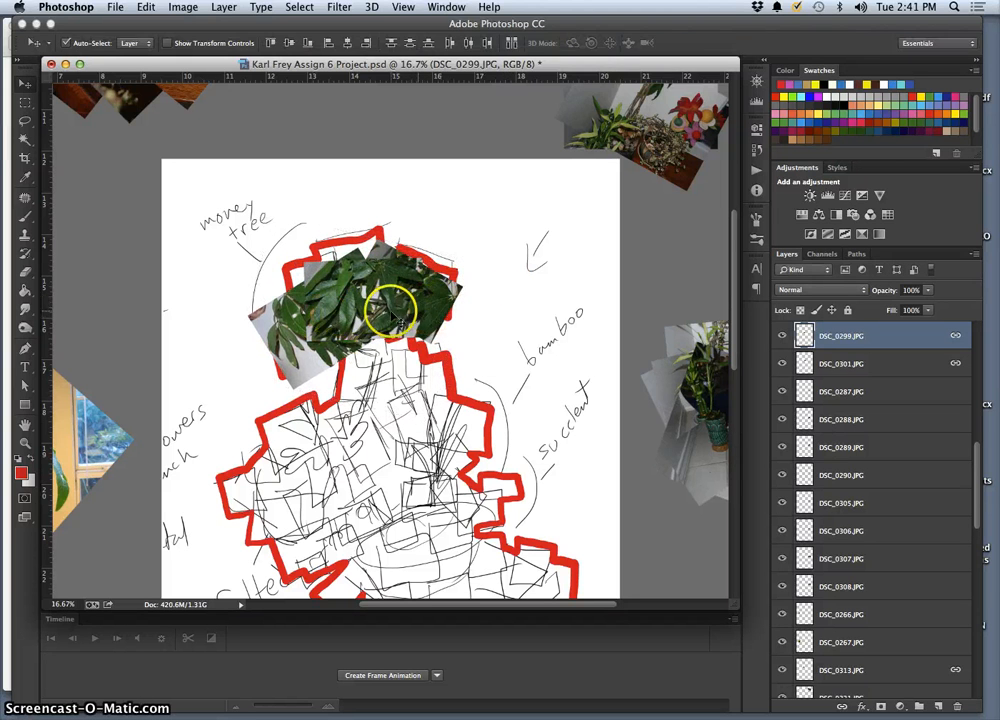
# Move the large linked money-tree photo group containing DSC_0278.JPG and DSC_0333.JPG down onto the sketch page.
pyautogui.scroll(10, 445, 310)
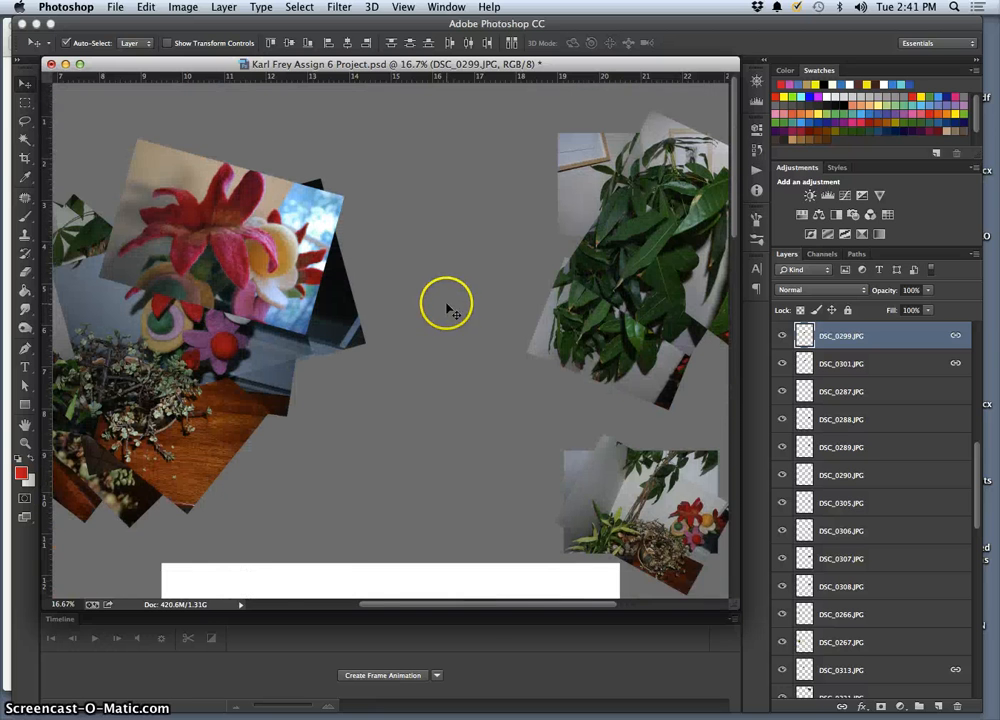
pyautogui.scroll(-4, 446, 308)
pyautogui.moveTo(638, 193); pyautogui.dragTo(446, 282)
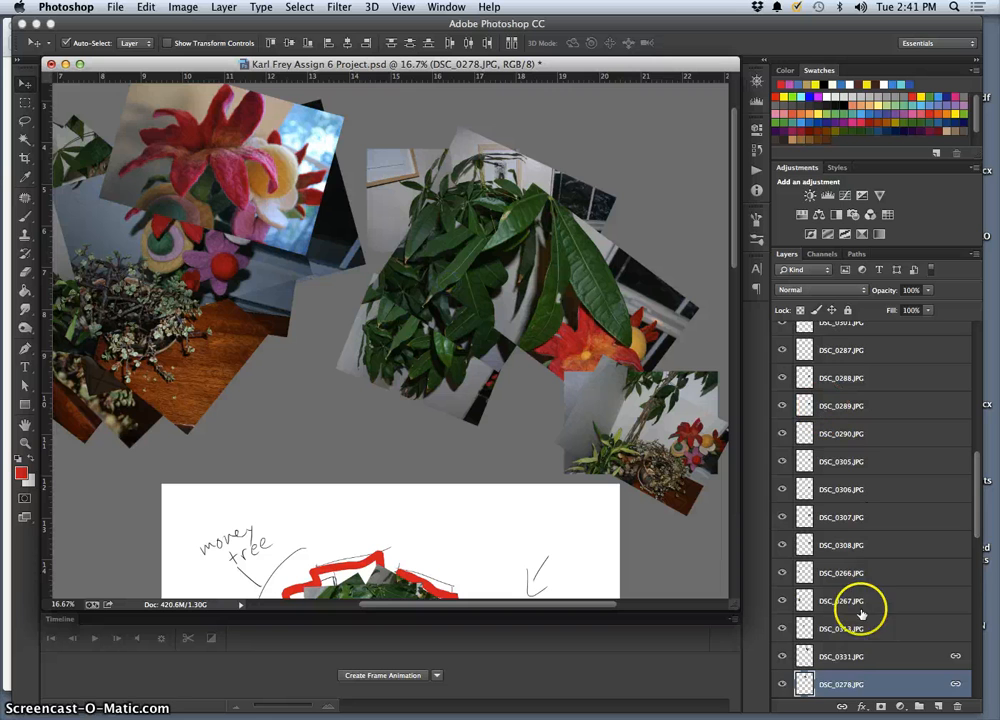
pyautogui.scroll(-4, 860, 600)
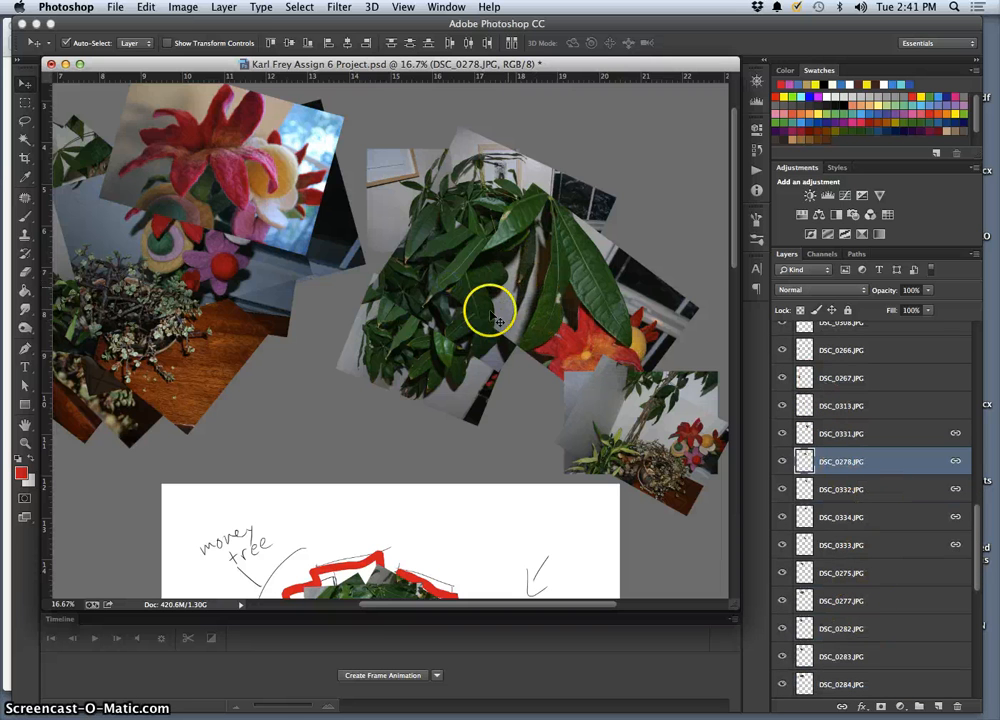
pyautogui.click(424, 372)
pyautogui.moveTo(435, 350); pyautogui.dragTo(396, 545)
pyautogui.press('super+minus')
pyautogui.press('super+minus')
pyautogui.press('super+minus')
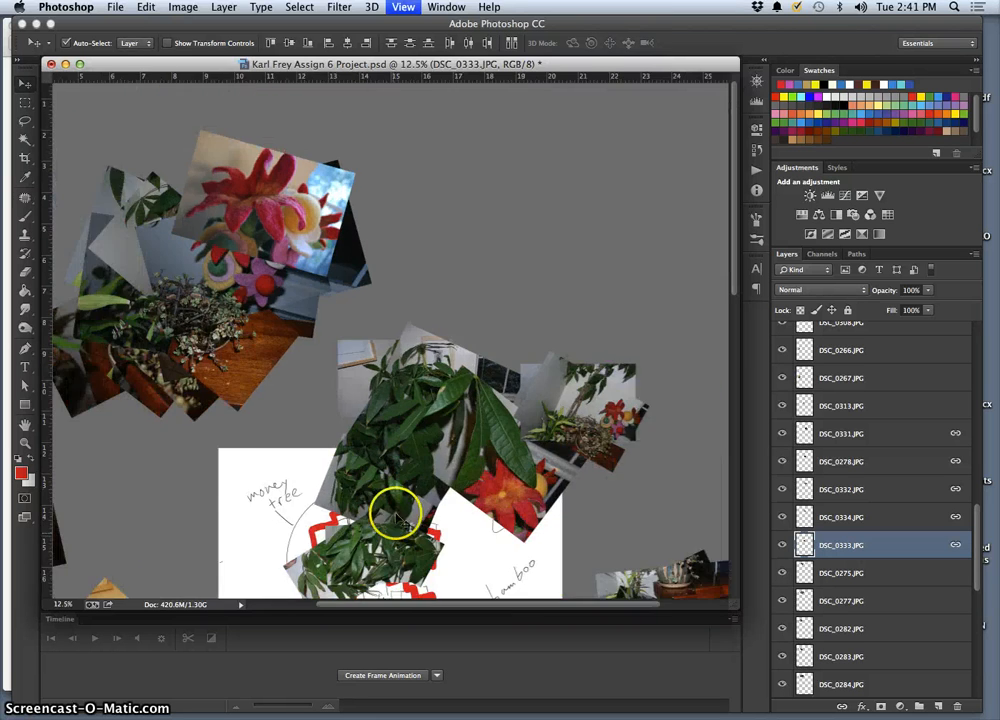
pyautogui.moveTo(289, 295); pyautogui.dragTo(281, 392)
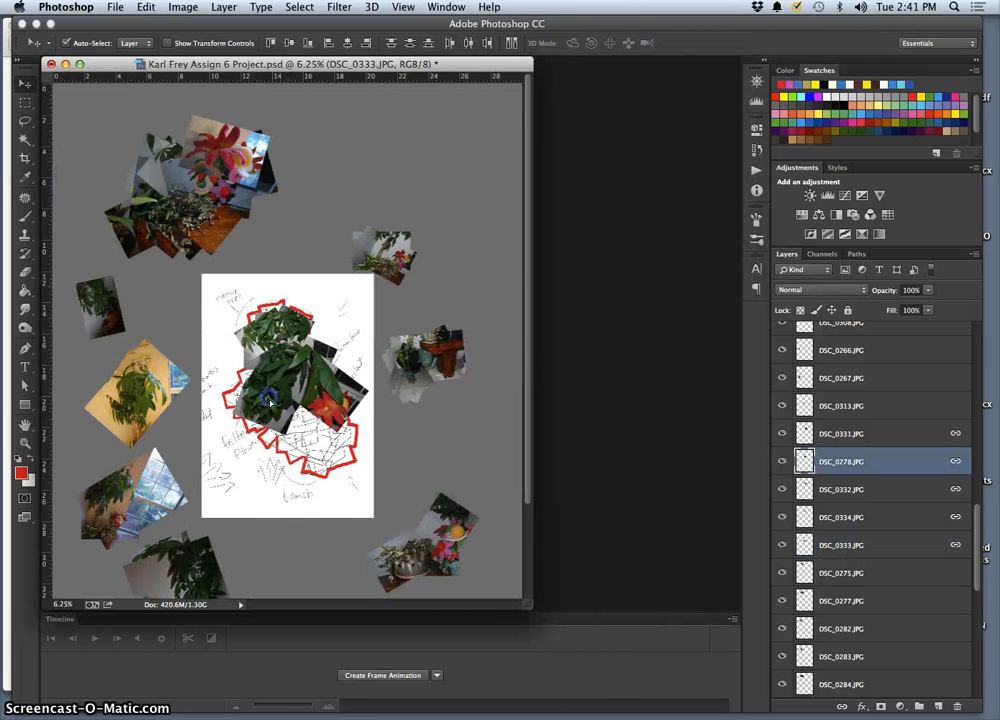
# Shift the large money-tree group up so it surrounds the green-leaf group at the head of the outline.
pyautogui.press('super+plus')
pyautogui.press('super+plus')
pyautogui.press('super+plus')
pyautogui.moveTo(397, 423); pyautogui.dragTo(375, 299)
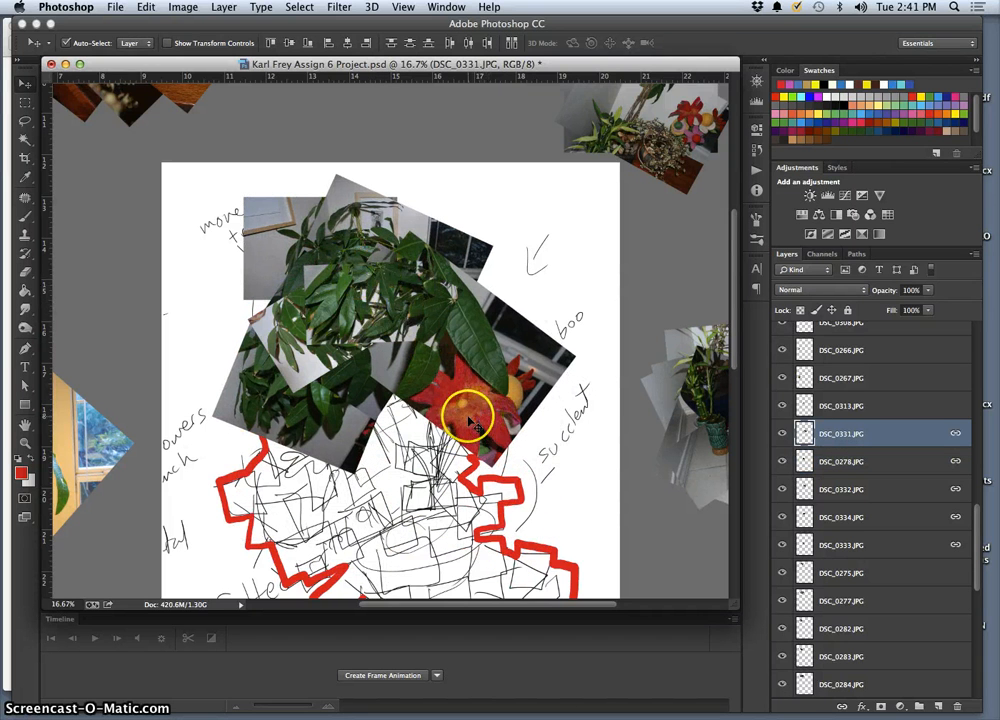
pyautogui.moveTo(457, 413); pyautogui.dragTo(467, 419)
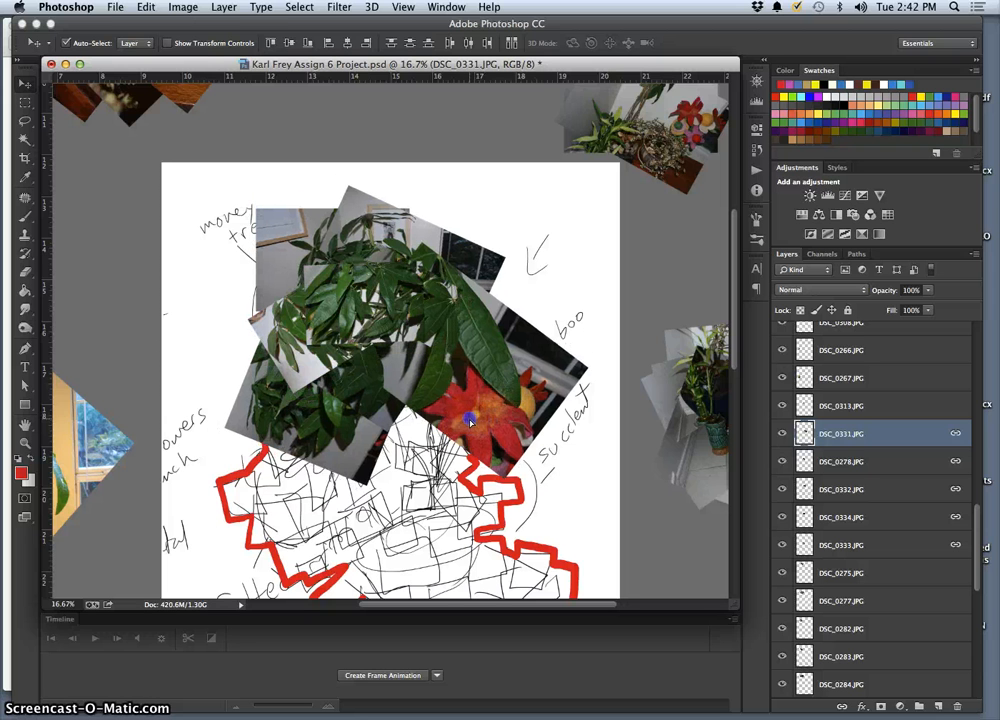
# Scale the large money-tree group to about 71% and reposition it around the head of the red outline.
pyautogui.hotkey('ctrl', 't')
pyautogui.moveTo(585, 479); pyautogui.dragTo(458, 402)
pyautogui.moveTo(314, 241)
pyautogui.mouseDown()
pyautogui.moveTo(350, 283)
pyautogui.moveTo(328, 255)
pyautogui.moveTo(325, 229)
pyautogui.mouseUp()
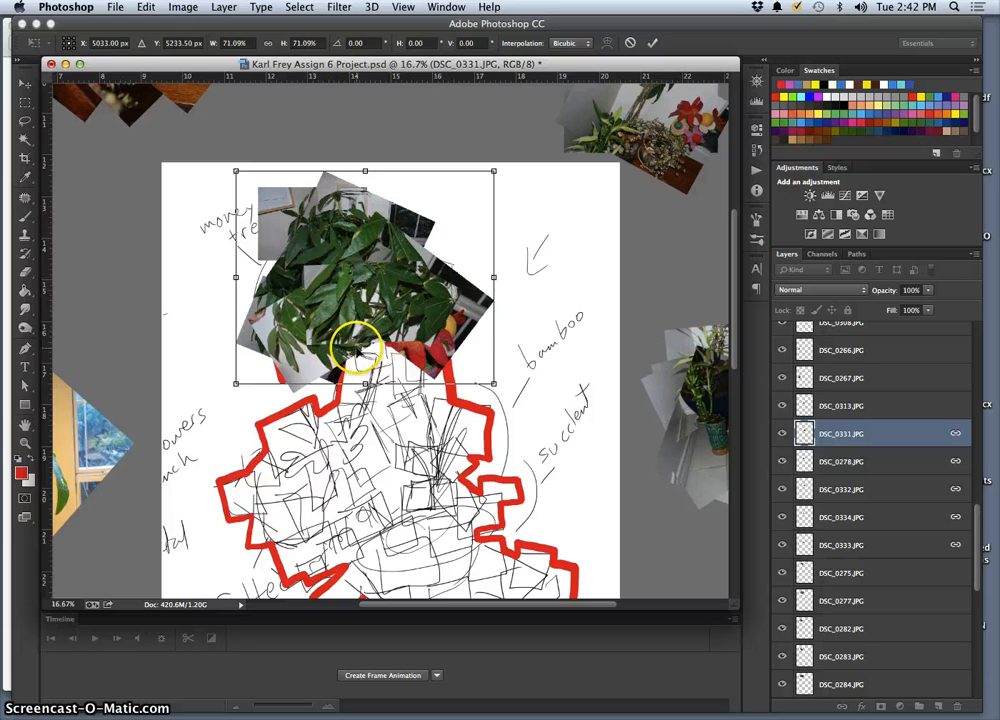
pyautogui.press('Return')
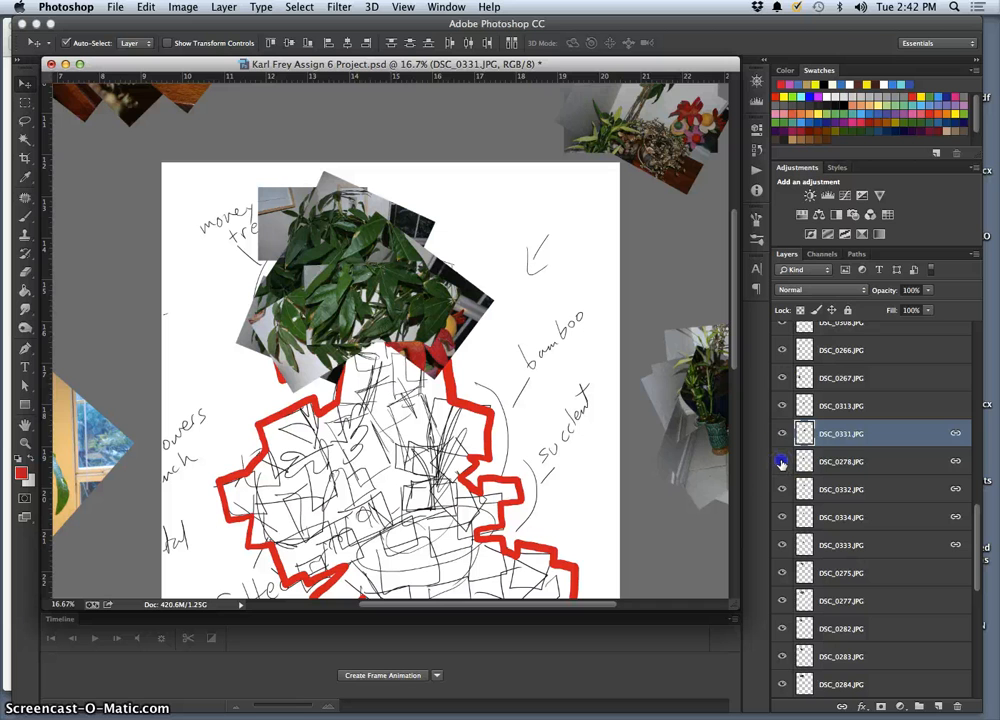
# Toggle the visibility of layers DSC_0278.JPG and DSC_0331.JPG to identify their photos in the collage.
pyautogui.click(782, 462)
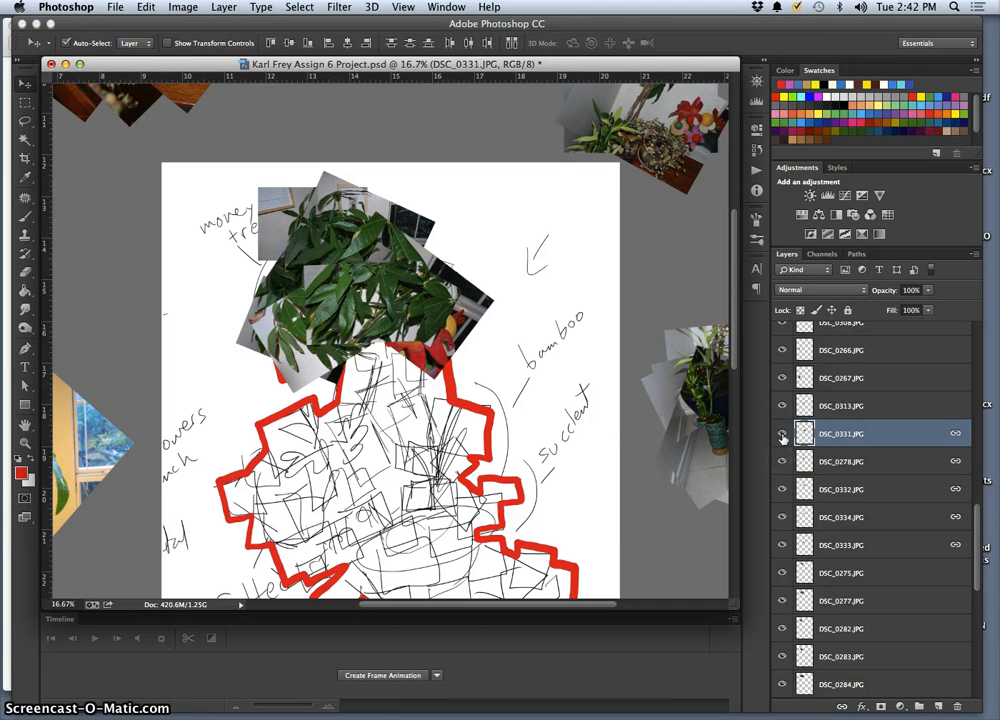
pyautogui.click(782, 434)
pyautogui.click(782, 434)
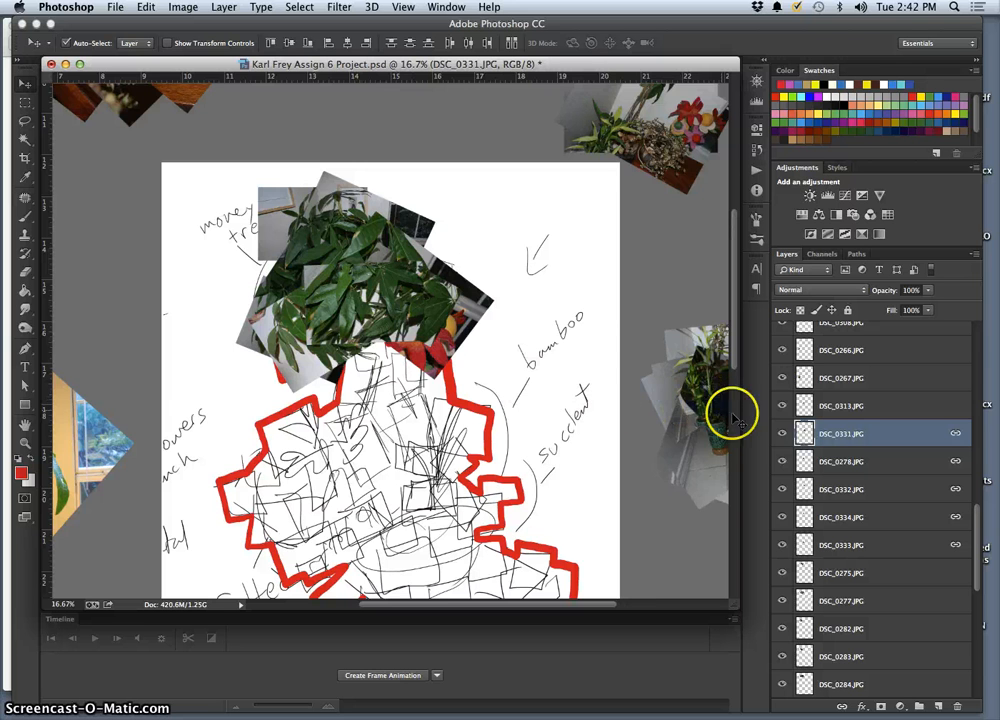
pyautogui.scroll(5, 580, 350)
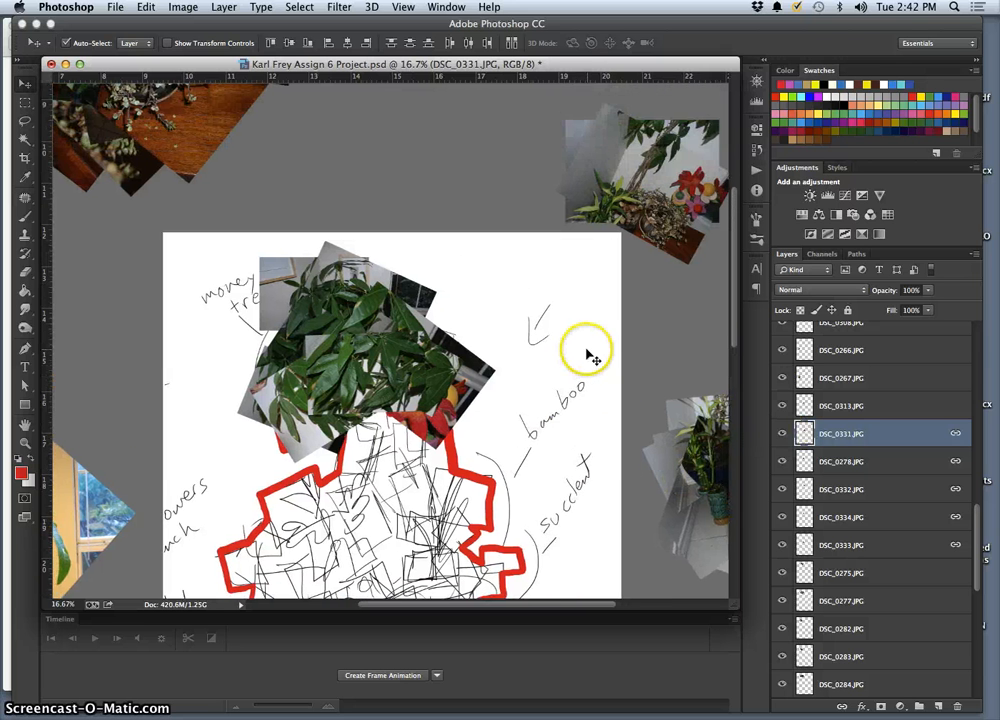
# Move the dark linked group with DSC_0311.JPG and the felted flowers onto the sketch page, beneath the money-tree head.
pyautogui.hscroll(-5, 565, 355)
pyautogui.scroll(-6, 565, 355)
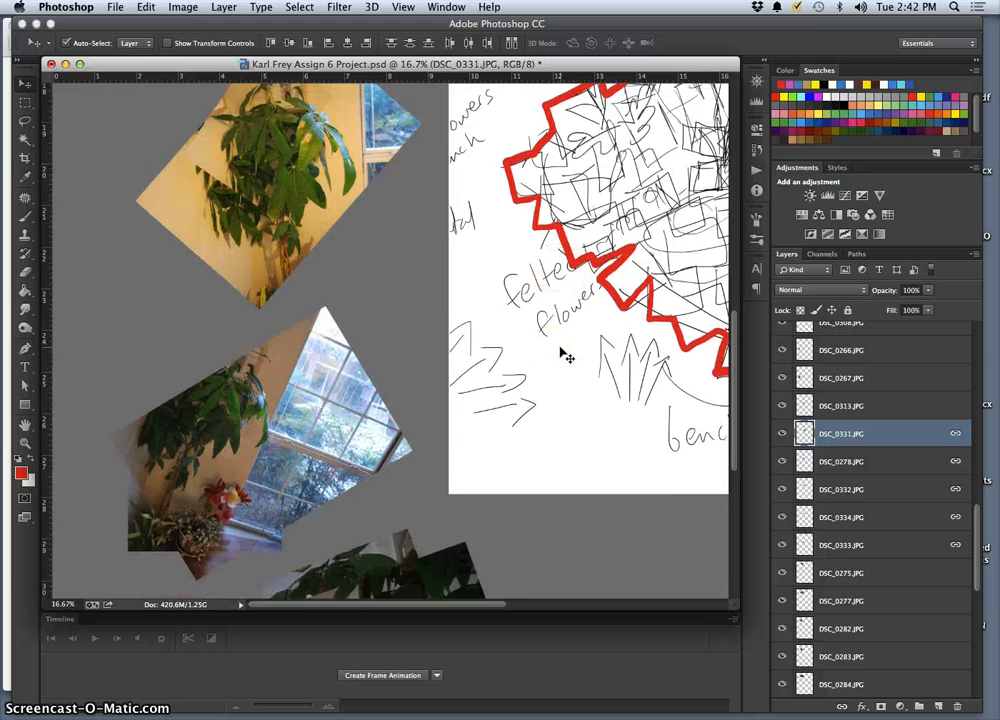
pyautogui.scroll(-8, 562, 352)
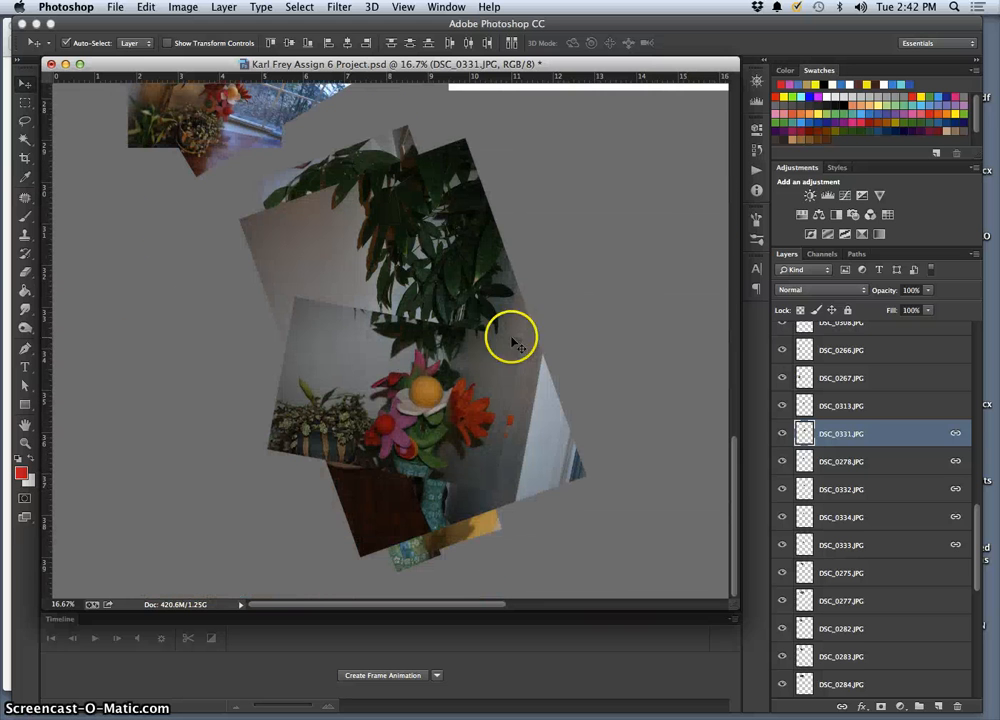
pyautogui.moveTo(435, 280); pyautogui.dragTo(550, 240)
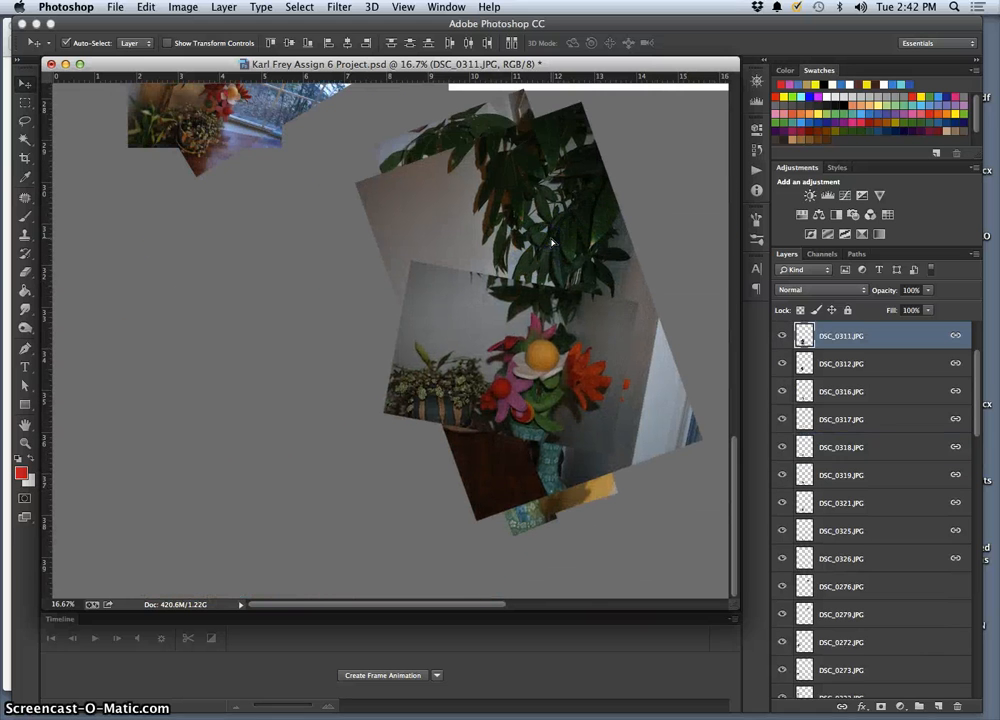
pyautogui.press('super+minus')
pyautogui.press('super+minus')
pyautogui.moveTo(261, 424); pyautogui.dragTo(285, 210)
# Scale the dark felted-flower group to about 61% and position it within the red outline under the money-tree head.
pyautogui.press('super+plus')
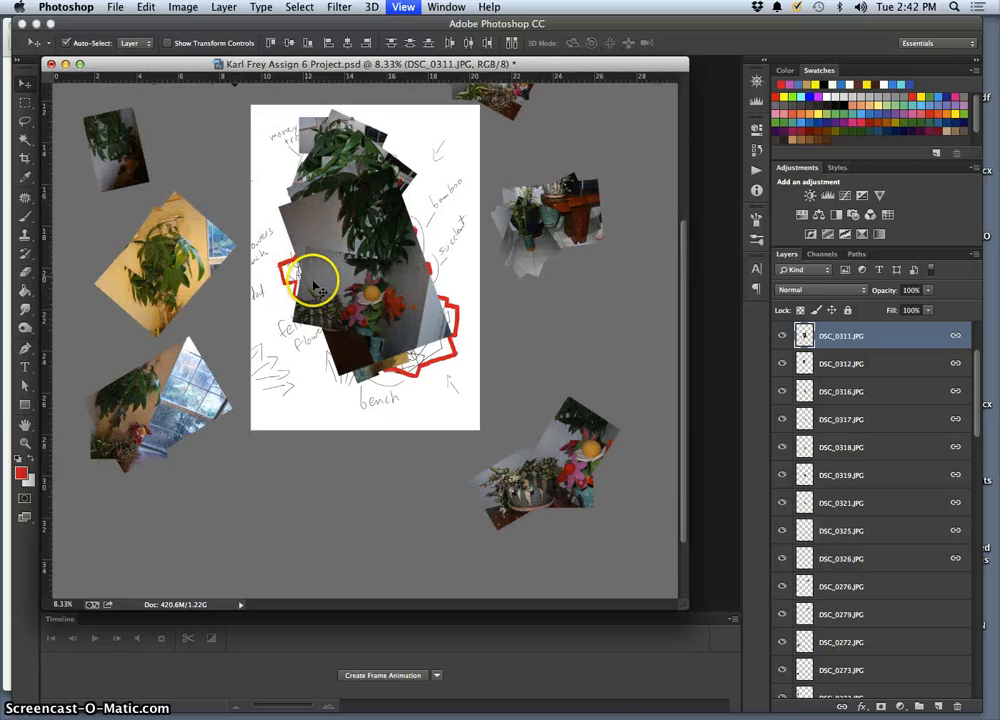
pyautogui.press('super+plus')
pyautogui.scroll(3, 413, 294)
pyautogui.scroll(-2, 420, 305)
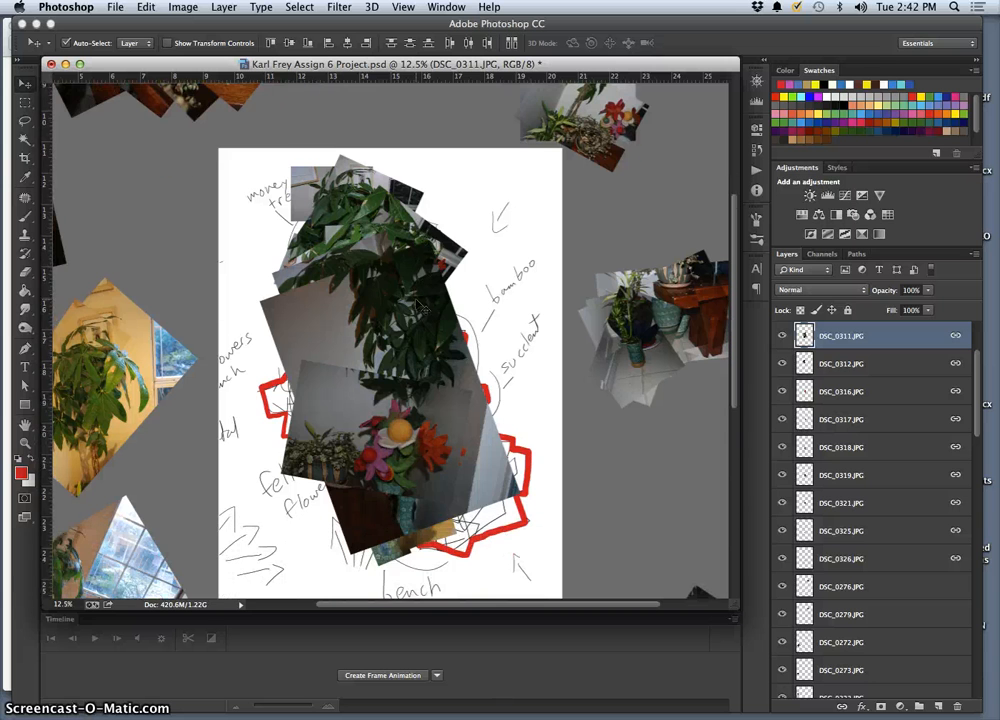
pyautogui.moveTo(385, 320)
pyautogui.mouseDown()
pyautogui.moveTo(384, 279)
pyautogui.moveTo(380, 335)
pyautogui.moveTo(375, 320)
pyautogui.mouseUp()
pyautogui.press('super+t')
pyautogui.moveTo(515, 530); pyautogui.dragTo(408, 437)
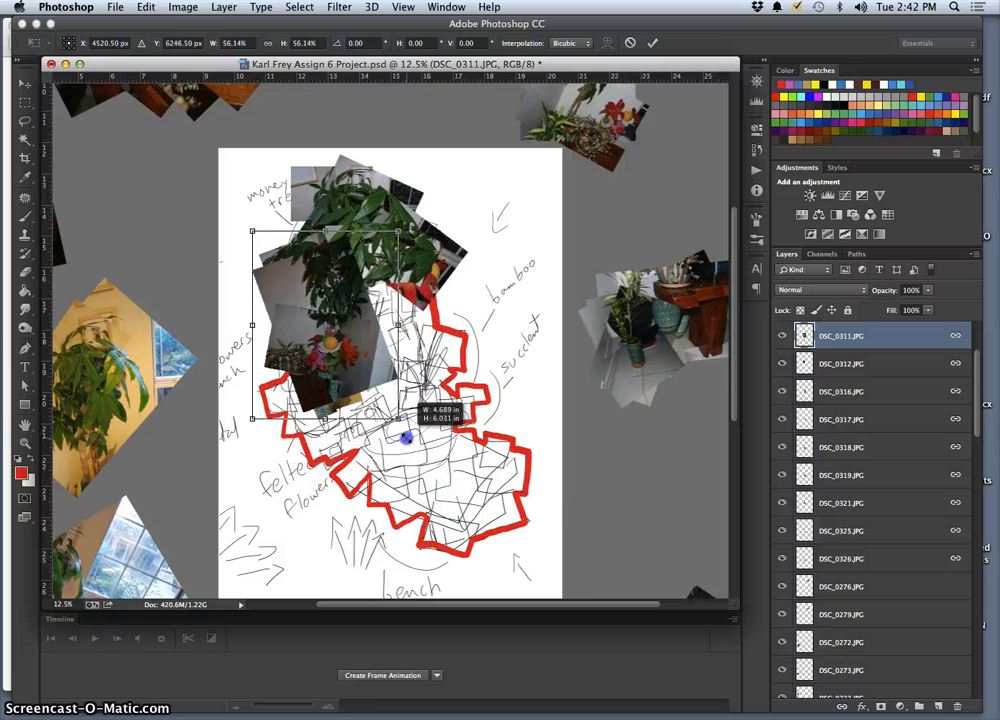
pyautogui.moveTo(362, 358); pyautogui.dragTo(413, 381)
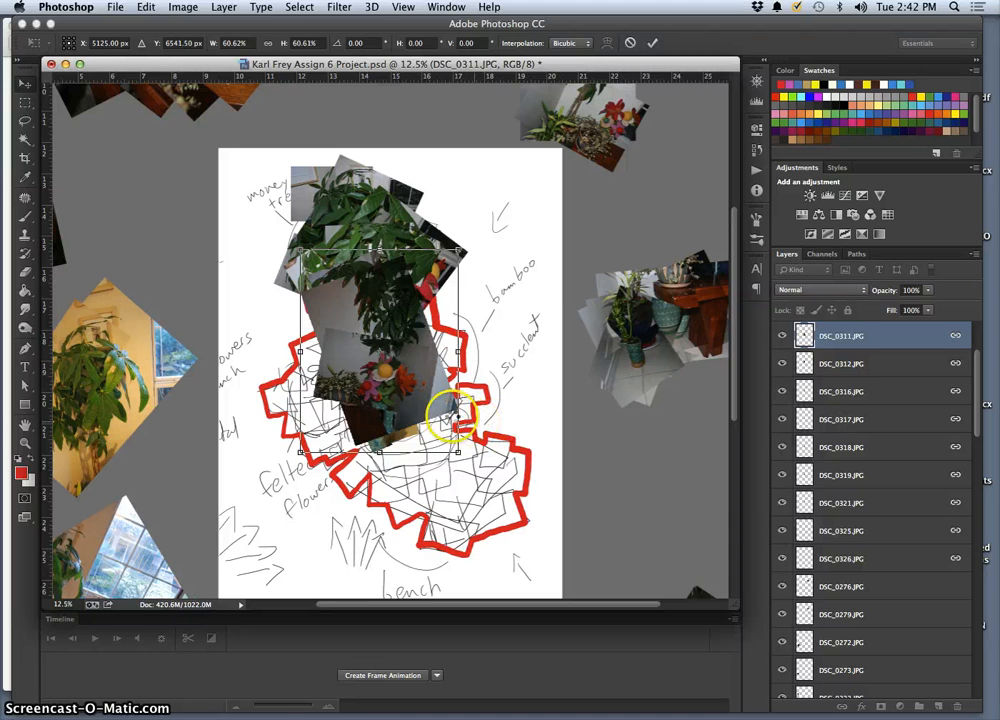
pyautogui.press('Return')
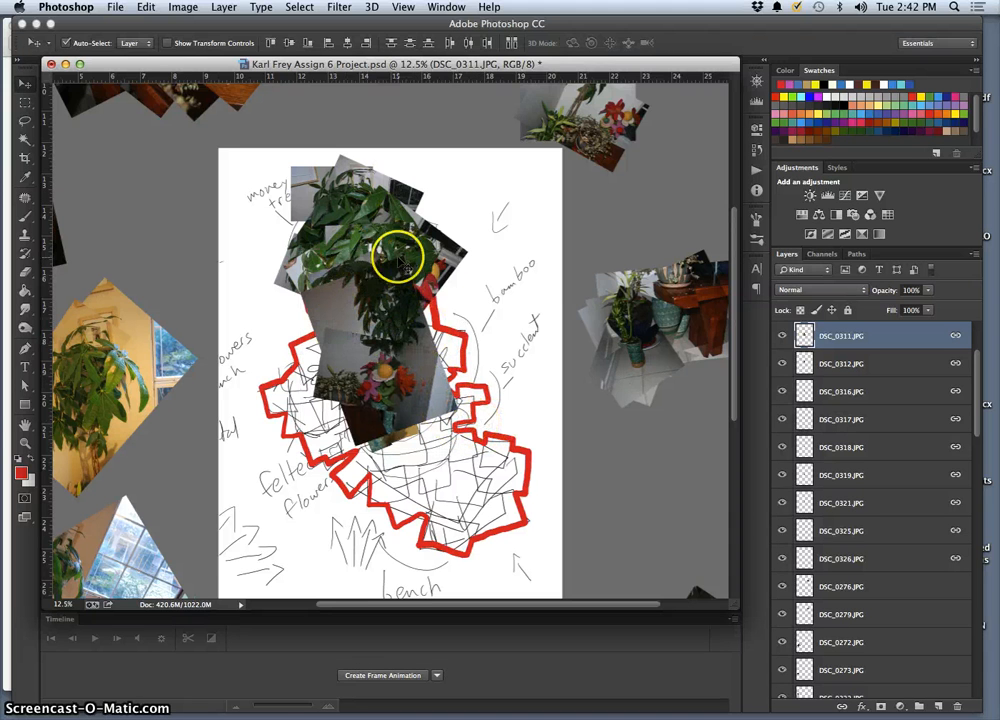
# Select linked layers DSC_0310.JPG through DSC_0326.JPG and move them to the bottom of the layer stack, just above Background.
pyautogui.moveTo(413, 368); pyautogui.dragTo(420, 344)
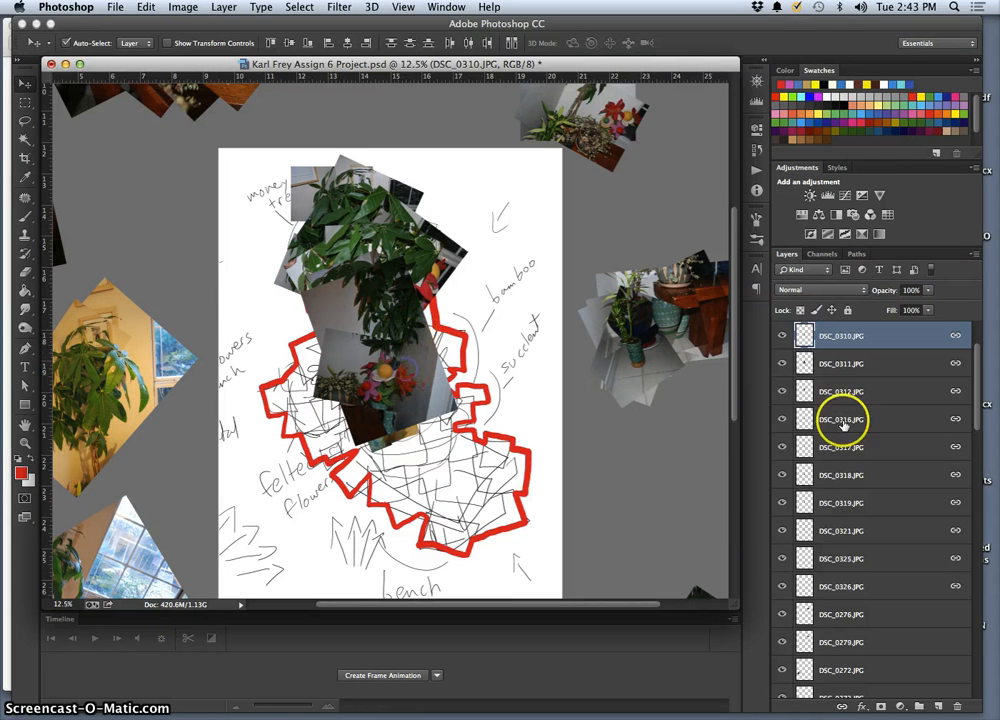
pyautogui.scroll(1, 877, 453)
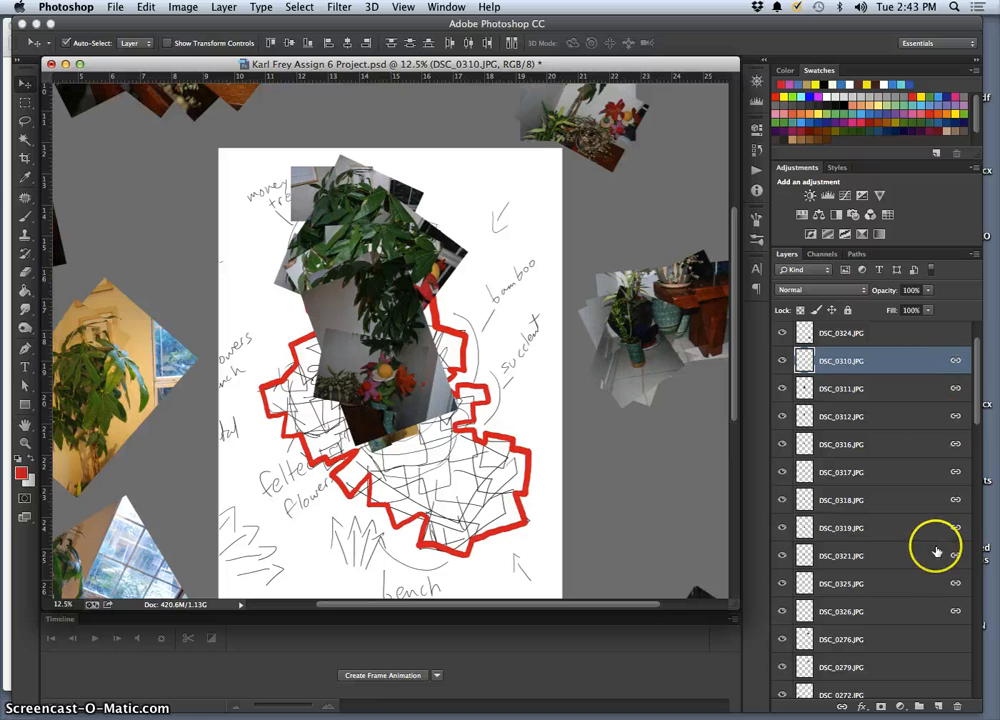
pyautogui.keyDown('shift'); pyautogui.click(932, 621); pyautogui.keyUp('shift')
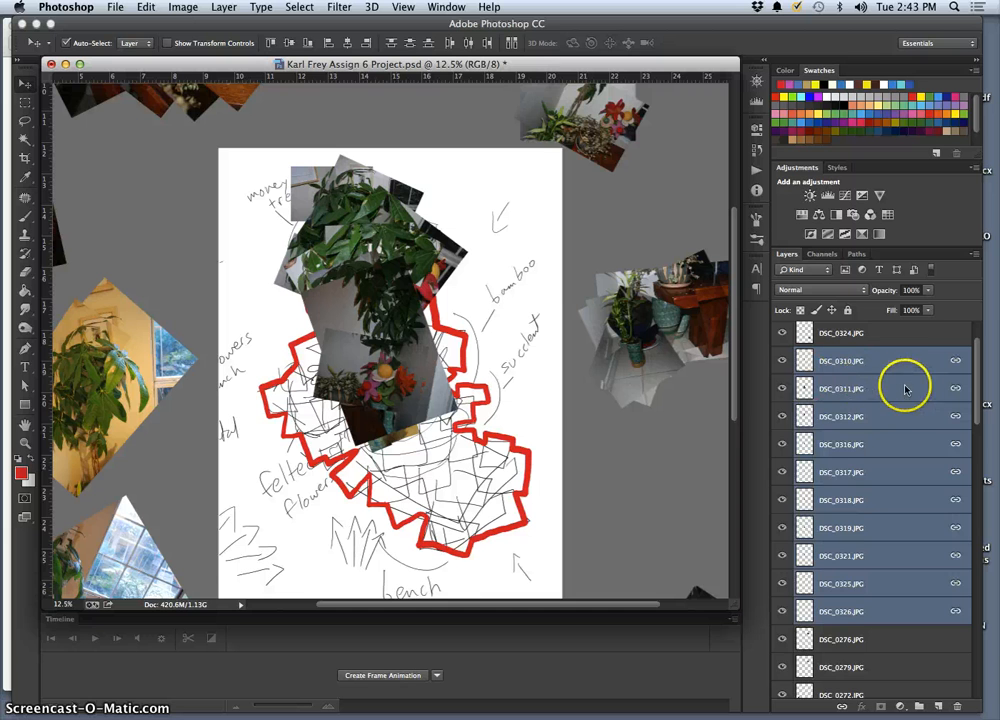
pyautogui.moveTo(897, 390); pyautogui.dragTo(875, 632)
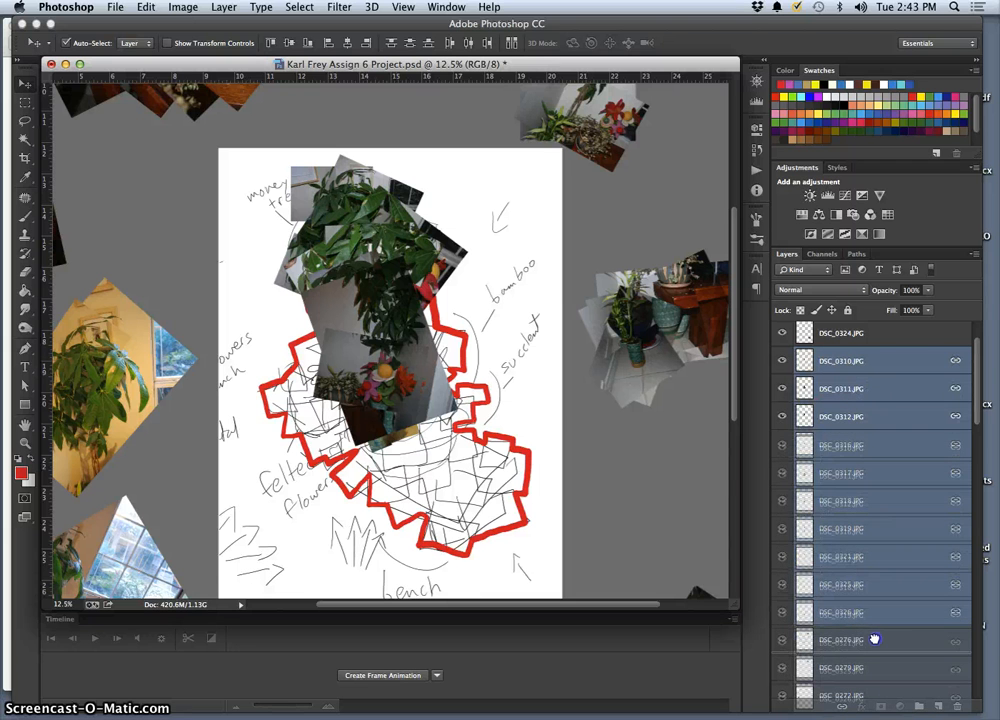
pyautogui.moveTo(870, 703)
pyautogui.mouseDown()
pyautogui.moveTo(871, 694)
pyautogui.moveTo(869, 711)
pyautogui.mouseUp()
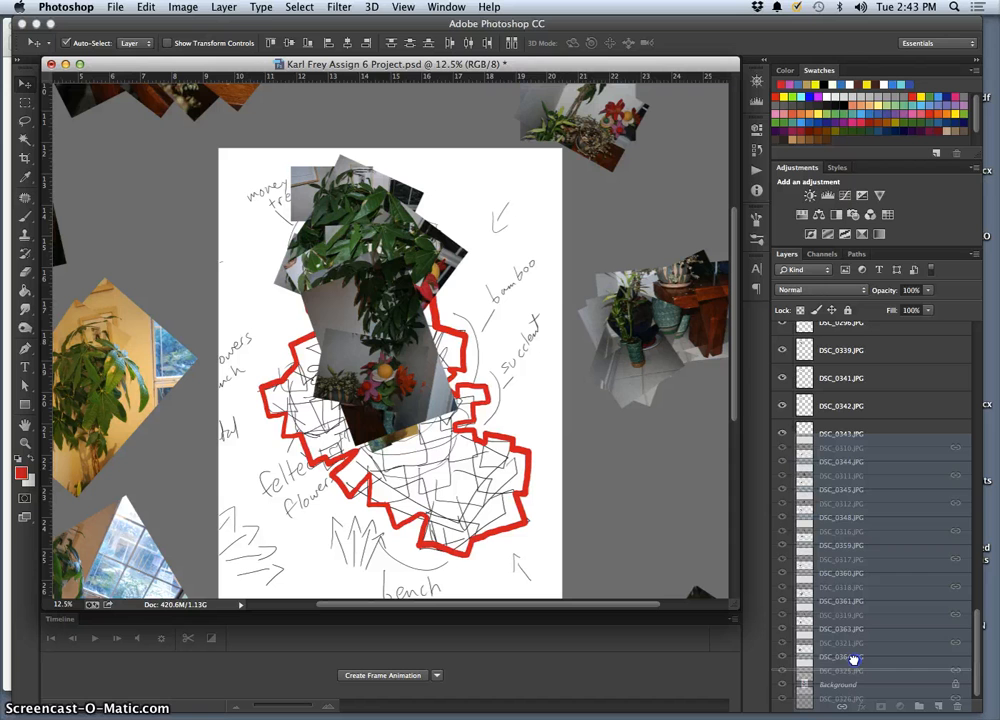
pyautogui.moveTo(853, 660); pyautogui.dragTo(853, 660)
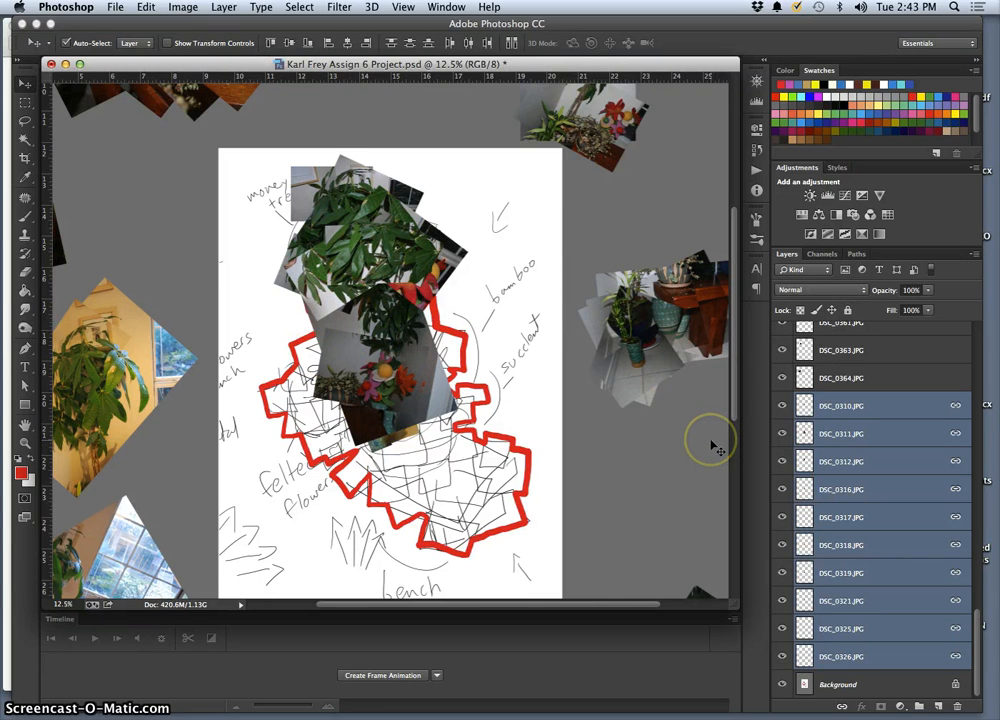
# Bring the selected layers DSC_0310.JPG through DSC_0326.JPG forward in the stack to just above DSC_0276.JPG.
pyautogui.press('super+bracketright')
pyautogui.press('super+bracketright')
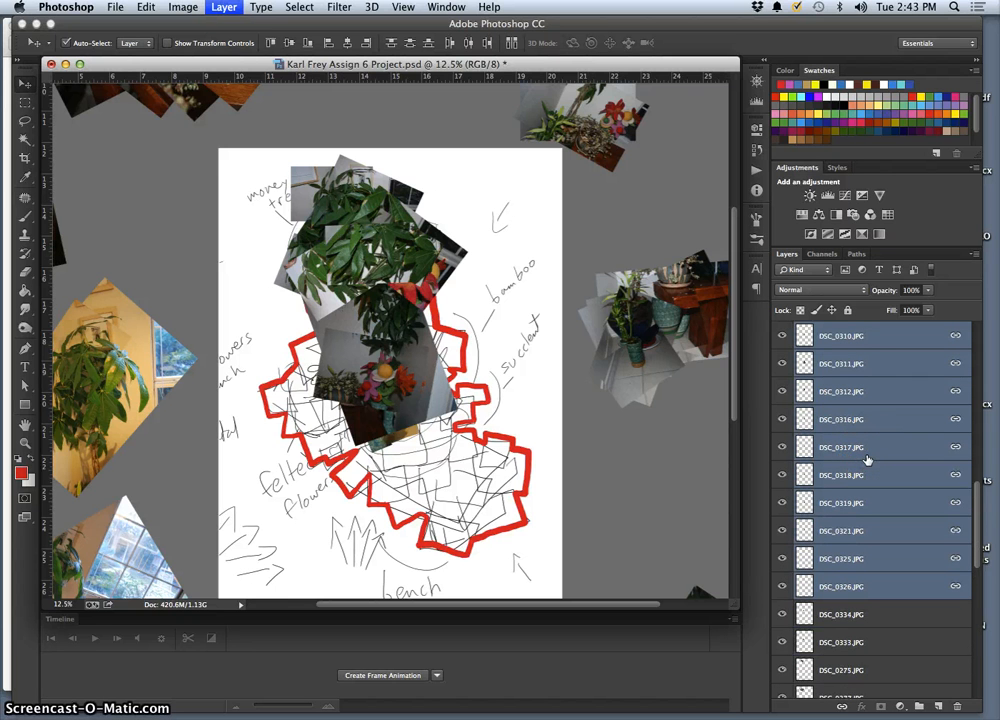
pyautogui.press('super+bracketright')
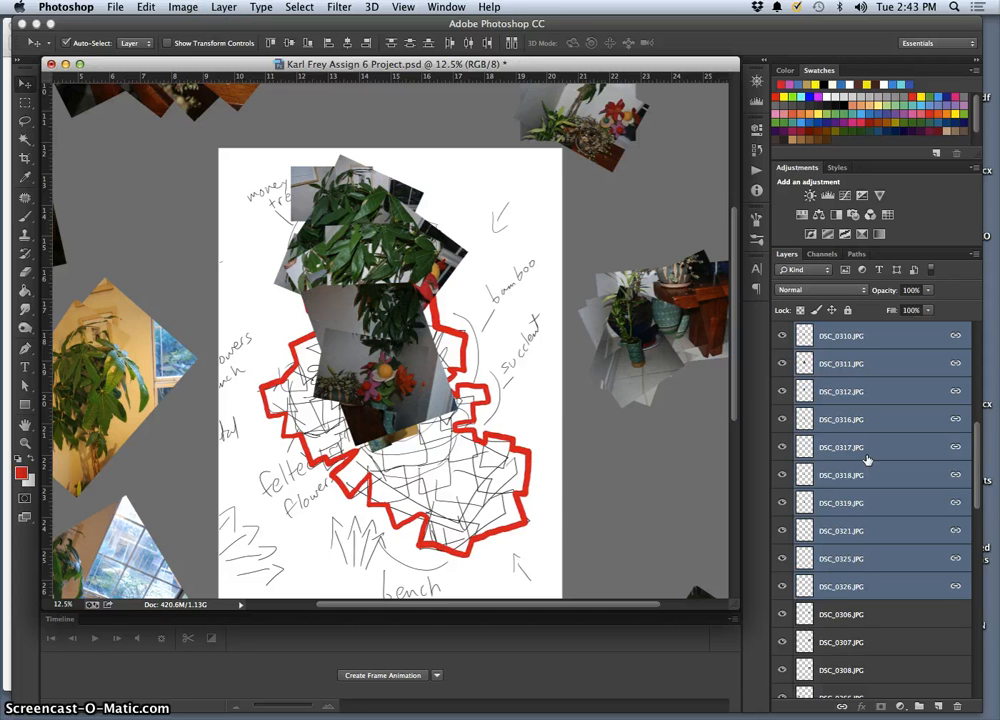
pyautogui.press('super+bracketright')
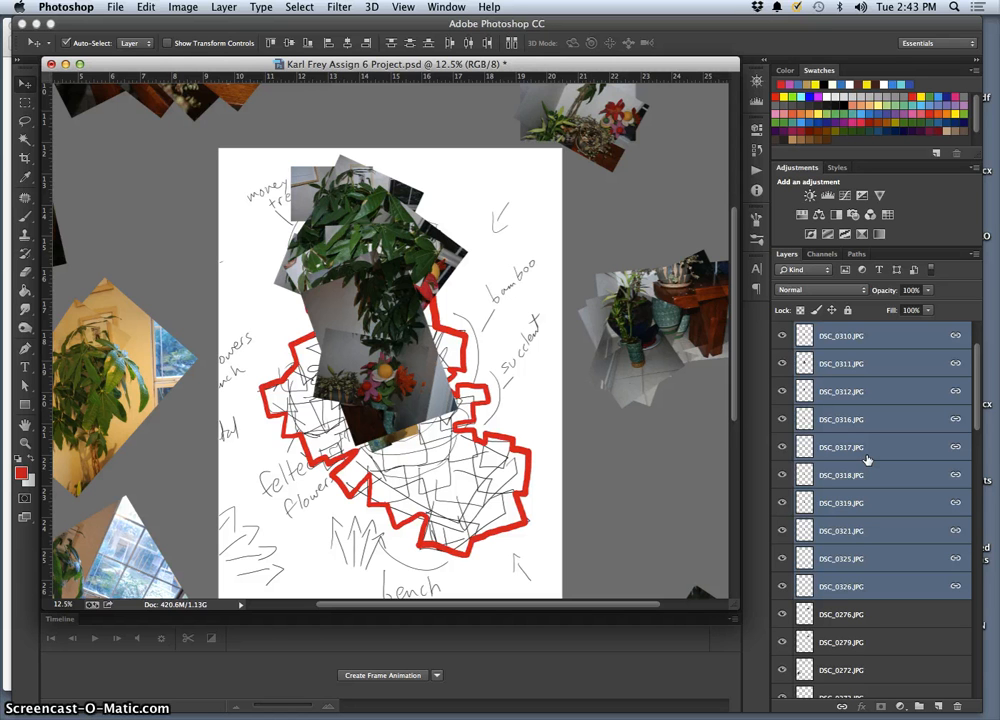
# Send the selected layers DSC_0310.JPG through DSC_0326.JPG backward to below DSC_0282.JPG, behind the large money-tree photos.
pyautogui.press('super+bracketleft')
pyautogui.press('super+bracketleft')
pyautogui.press('super+bracketleft')
pyautogui.press('super+bracketleft')
pyautogui.press('super+bracketleft')
pyautogui.press('super+bracketleft')
pyautogui.press('super+bracketleft')
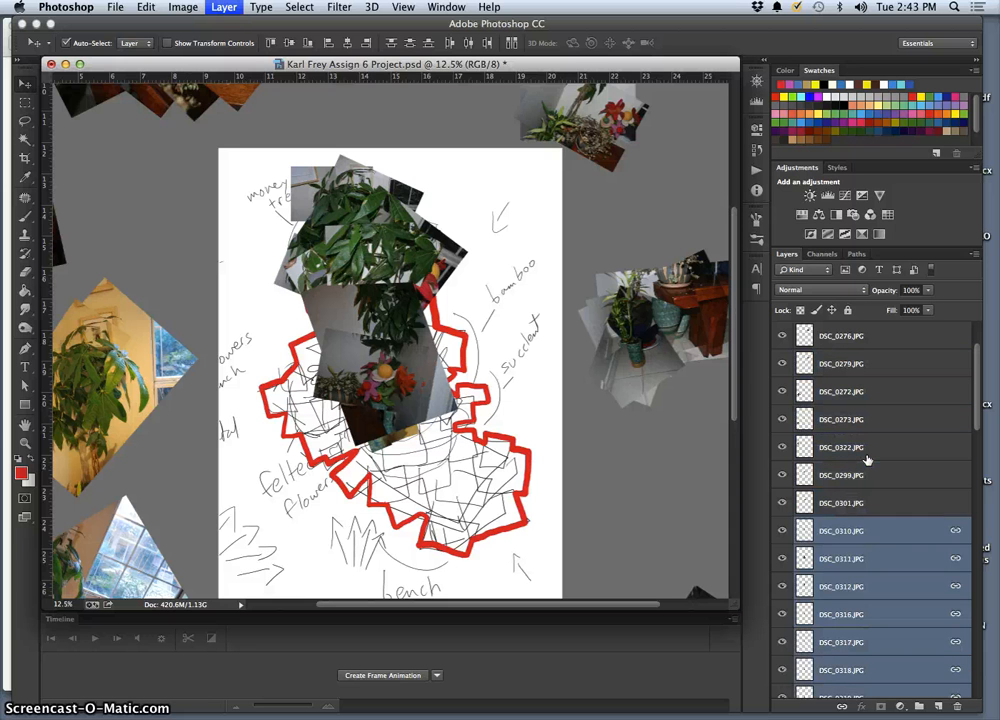
pyautogui.press('super+bracketleft')
pyautogui.press('super+bracketleft')
pyautogui.press('super+bracketleft')
pyautogui.press('super+bracketleft')
pyautogui.press('super+bracketleft')
pyautogui.press('super+bracketleft')
pyautogui.press('super+bracketleft')
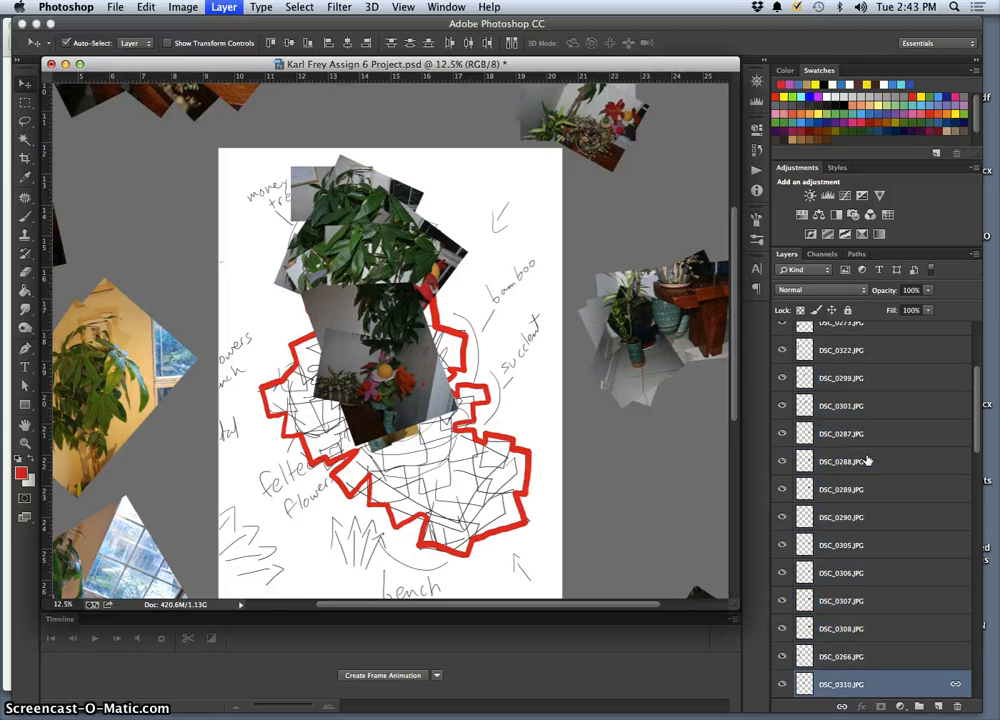
pyautogui.press('super+bracketleft')
pyautogui.press('super+bracketleft')
pyautogui.press('super+bracketleft')
pyautogui.press('super+bracketleft')
pyautogui.press('super+bracketleft')
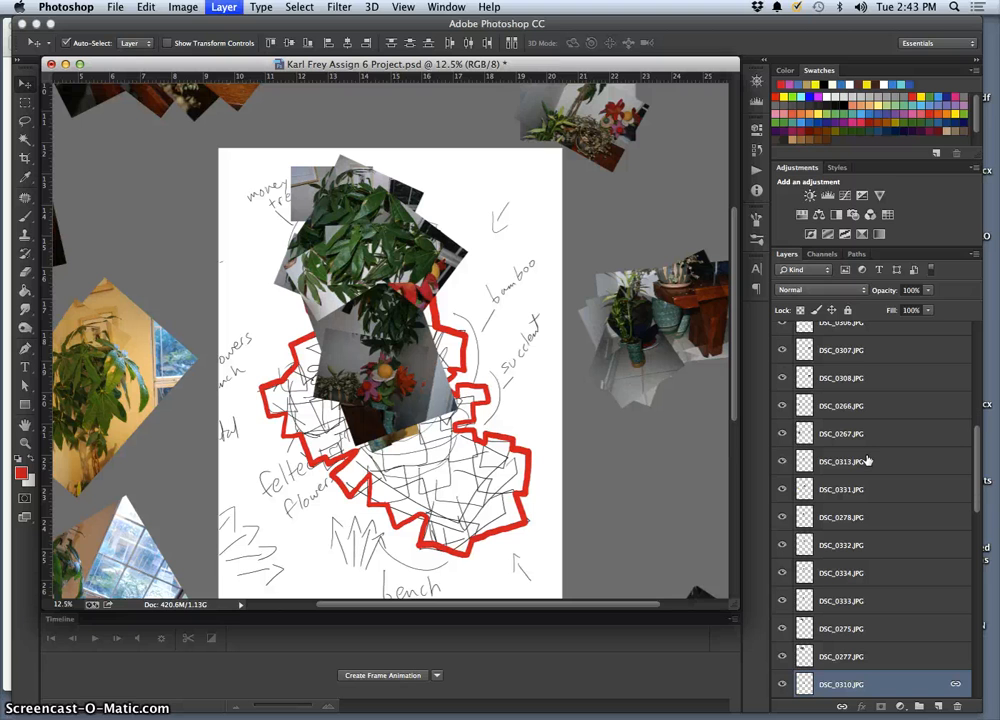
# Select the red-flower photo DSC_0331.JPG and bring it forward in the layer order to just above DSC_0273.JPG.
pyautogui.click(451, 256)
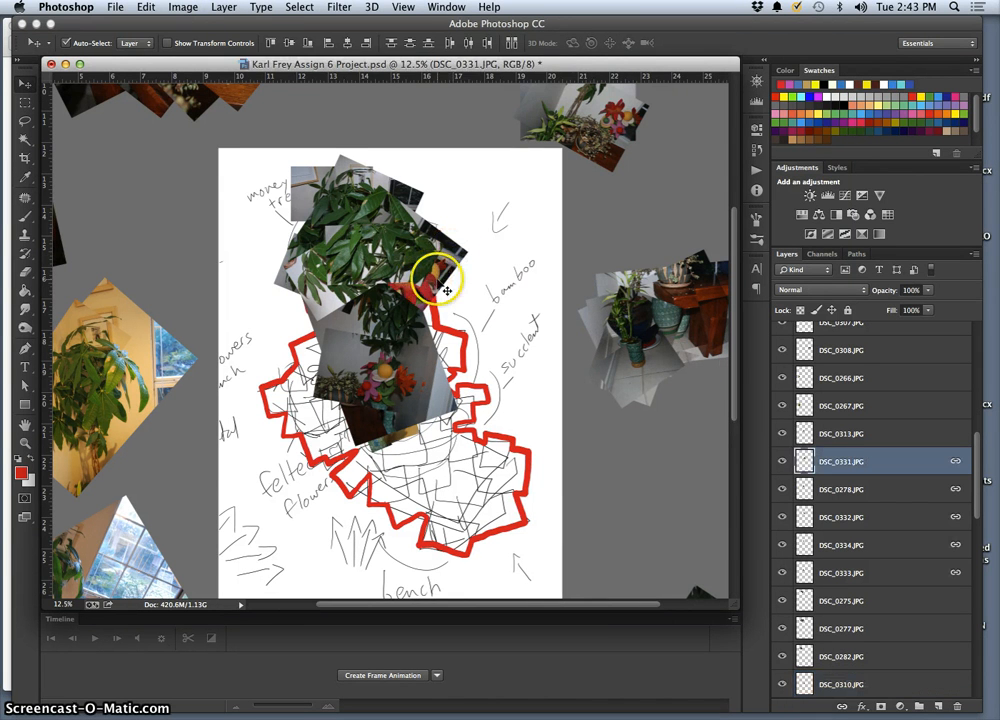
pyautogui.press('super+shift+bracketright')
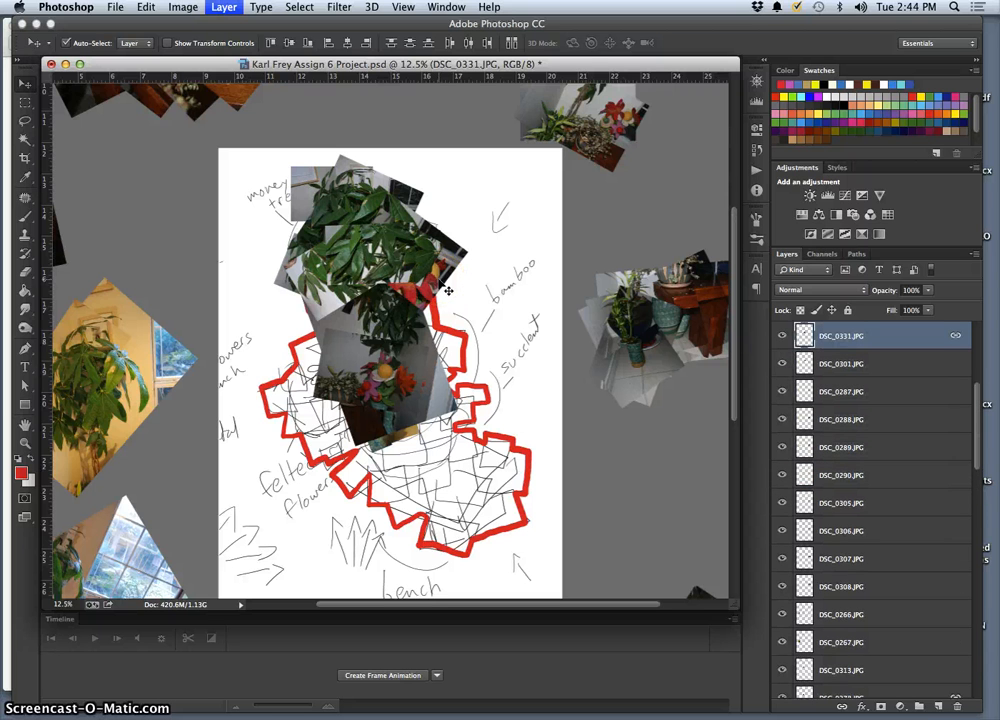
pyautogui.press('super+bracketright')
pyautogui.press('super+bracketright')
pyautogui.press('super+bracketright')
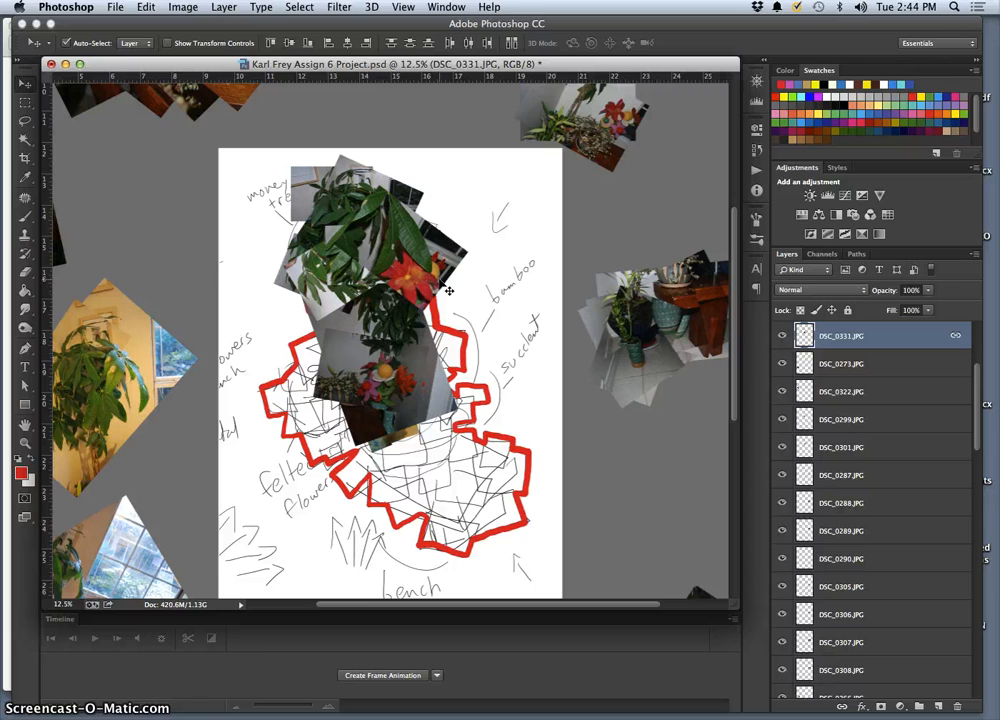
# Send layer DSC_0331.JPG backward in the stack to below DSC_0306.JPG.
pyautogui.press('super+bracketleft')
pyautogui.press('super+bracketleft')
pyautogui.press('super+bracketleft')
pyautogui.press('super+bracketleft')
pyautogui.press('super+bracketleft')
pyautogui.press('super+bracketleft')
pyautogui.press('super+bracketleft')
pyautogui.press('super+bracketleft')
pyautogui.press('super+bracketleft')
pyautogui.press('super+bracketleft')
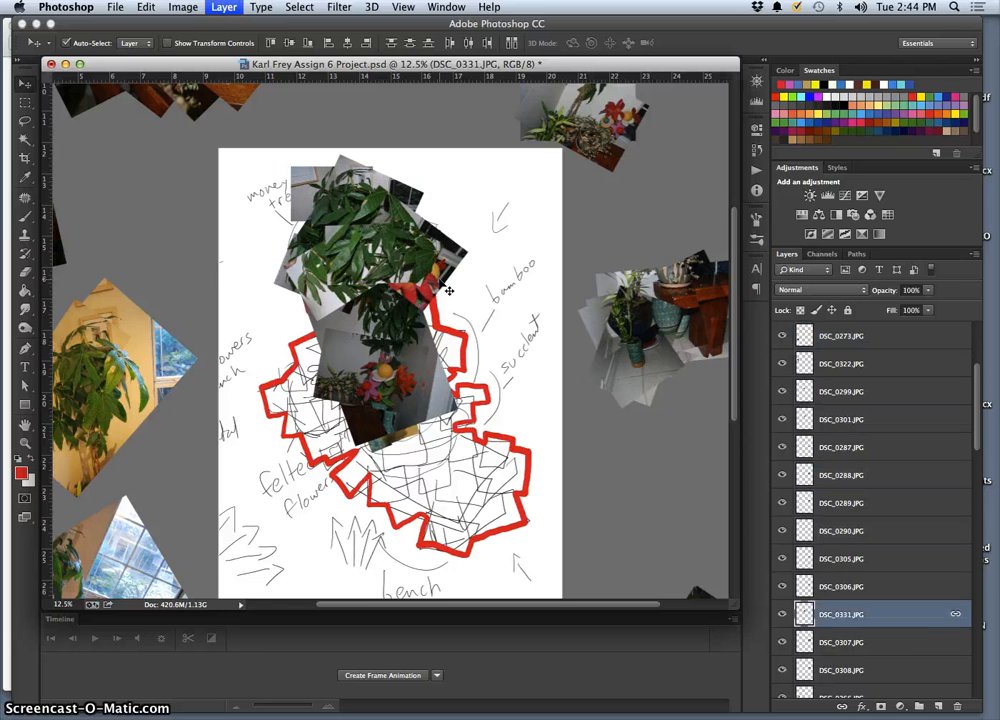
pyautogui.press('super+bracketleft')
# Bring layer DSC_0331.JPG forward again to between DSC_0322.JPG and DSC_0299.JPG.
pyautogui.press('super+bracketright')
pyautogui.press('super+bracketright')
pyautogui.press('super+bracketright')
pyautogui.press('super+bracketright')
pyautogui.press('super+bracketright')
pyautogui.press('super+bracketright')
pyautogui.press('super+bracketright')
pyautogui.press('super+bracketright')
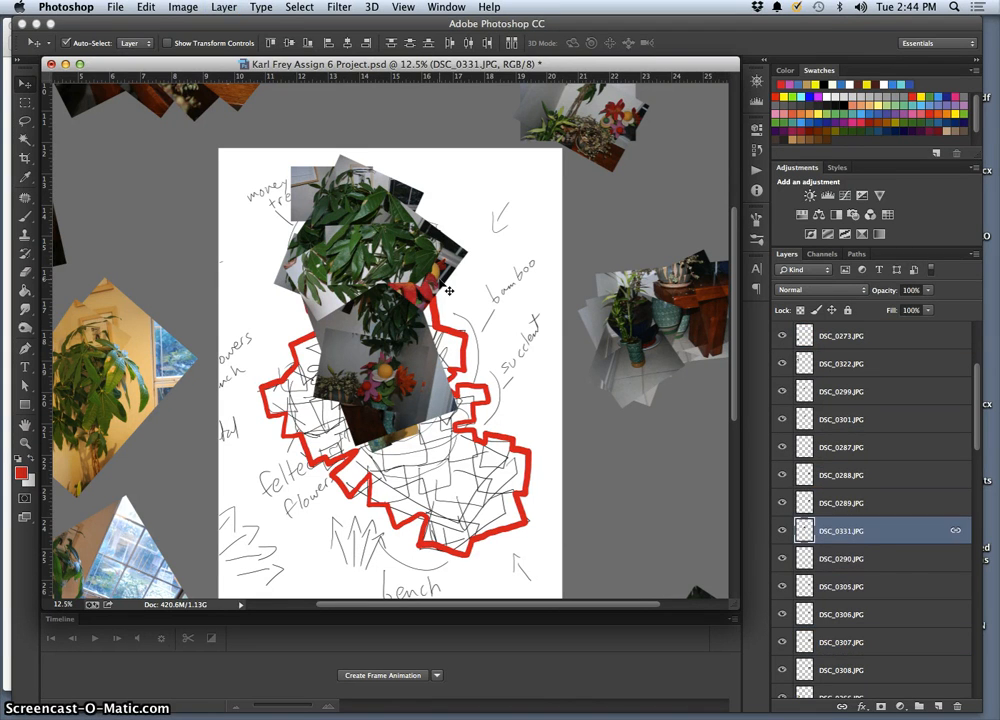
pyautogui.press('super+bracketright')
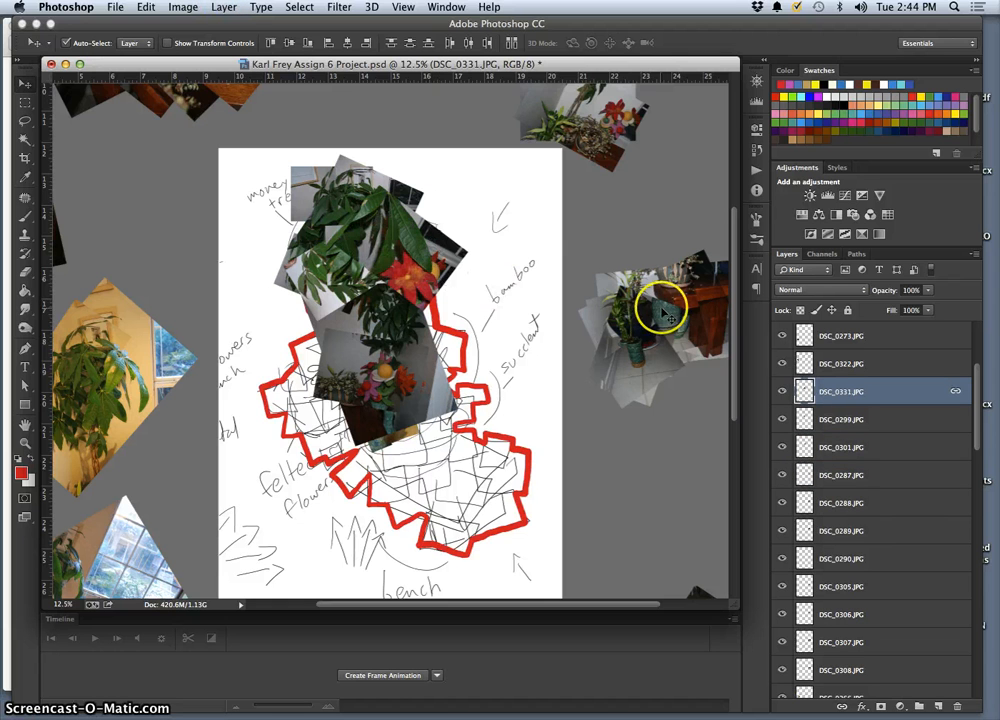
# Toggle the visibility of DSC_0331.JPG to identify its photo, and send it backward to just below DSC_0301.JPG.
pyautogui.click(783, 393)
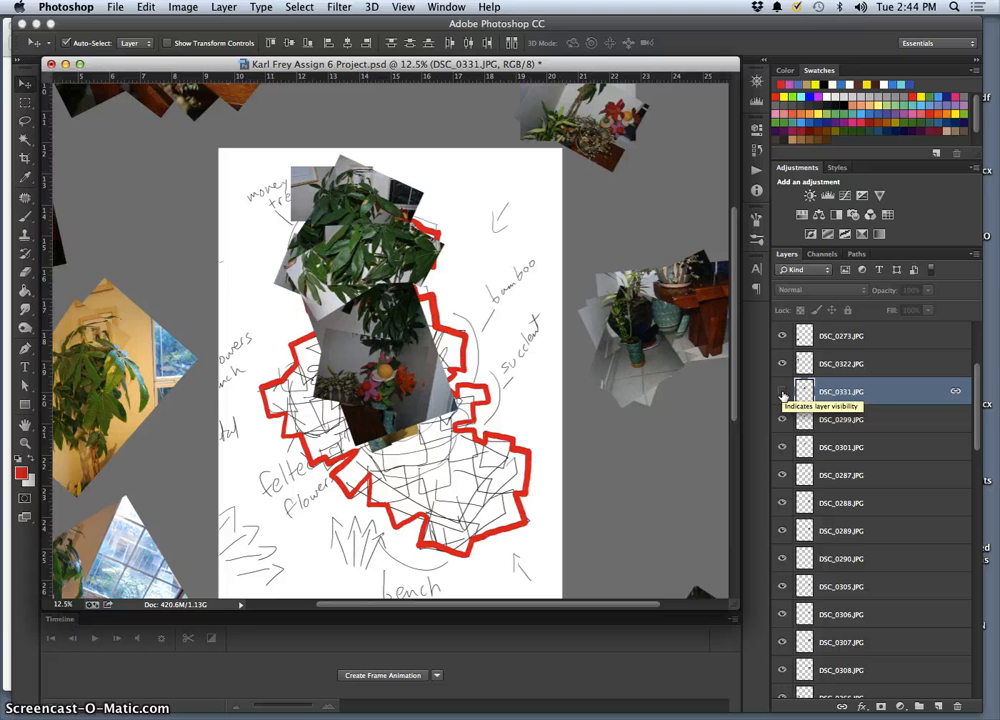
pyautogui.click(783, 393)
pyautogui.press('super+bracketleft')
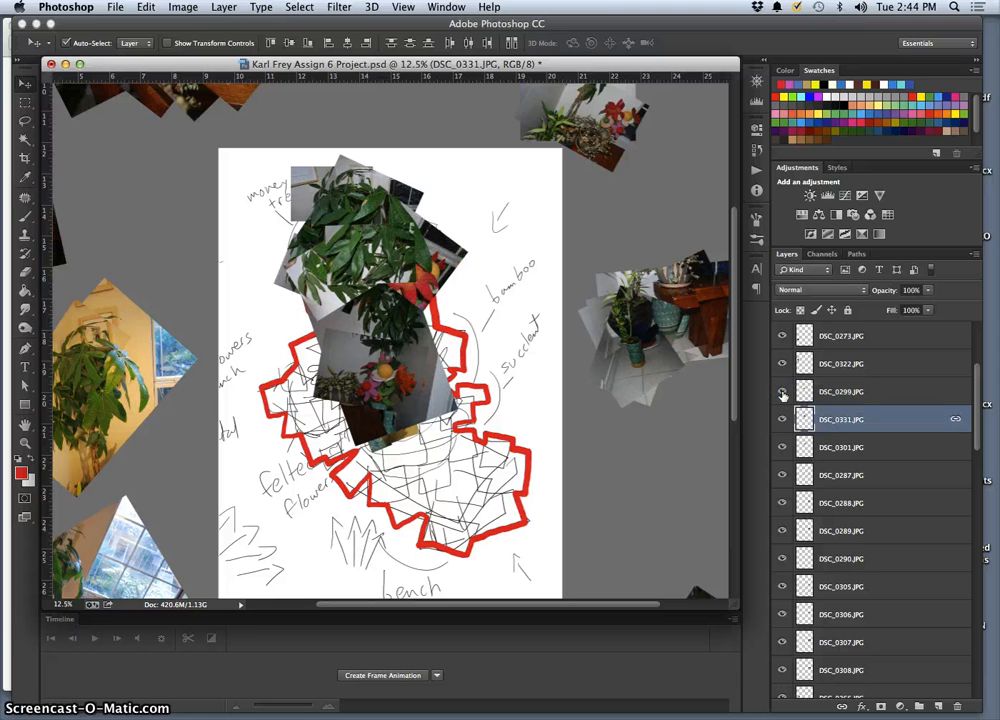
pyautogui.press('super+bracketleft')
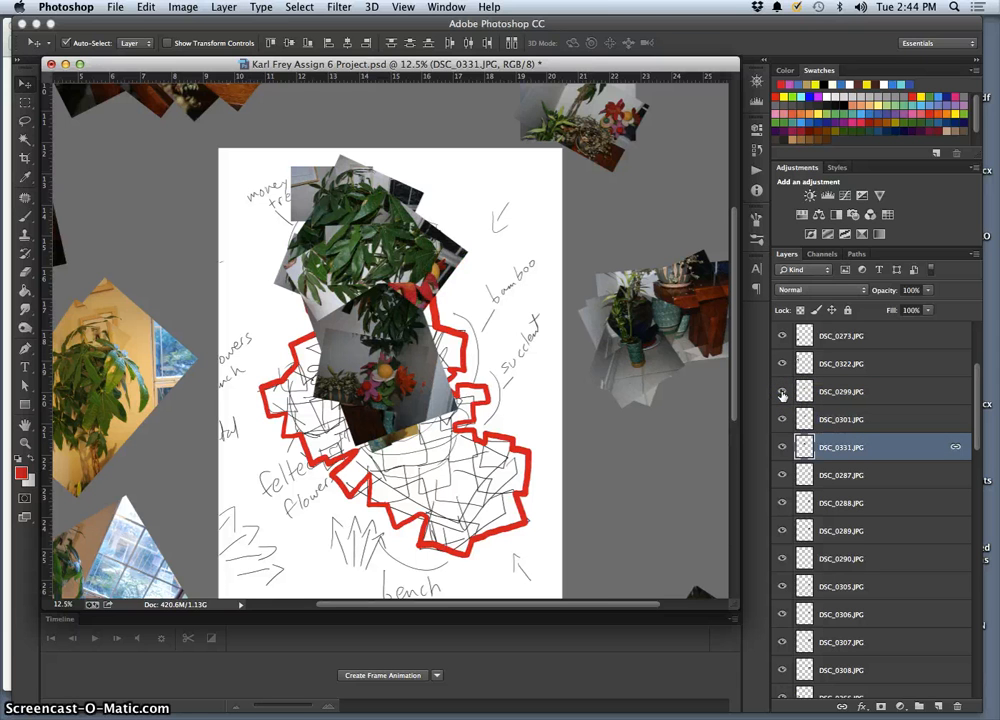
pyautogui.press('super+bracketright')
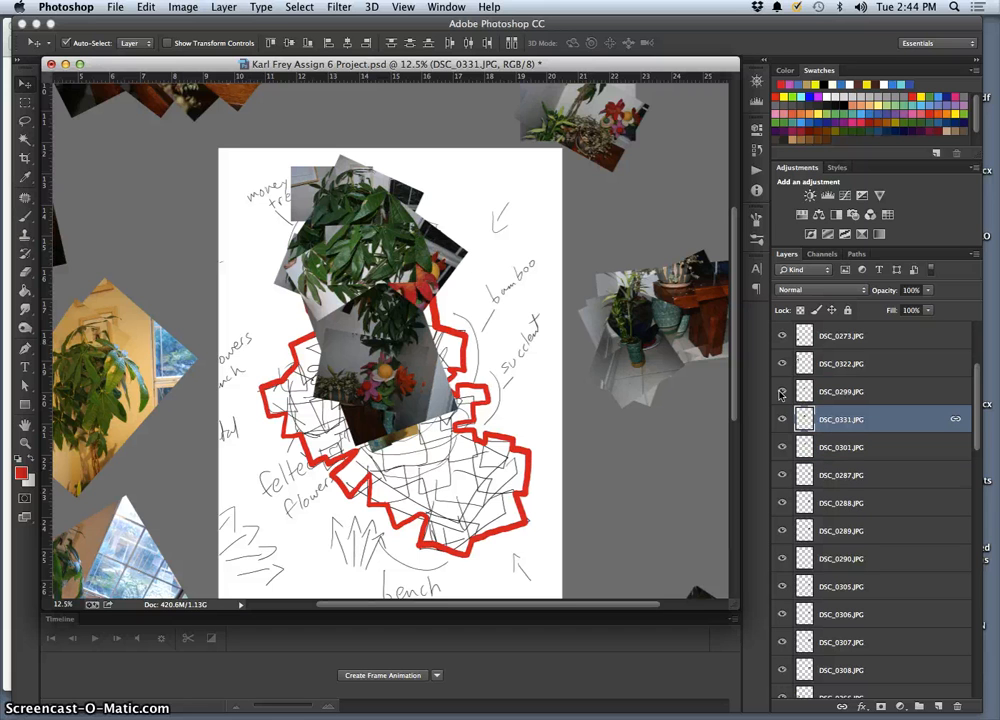
pyautogui.press('super+bracketleft')
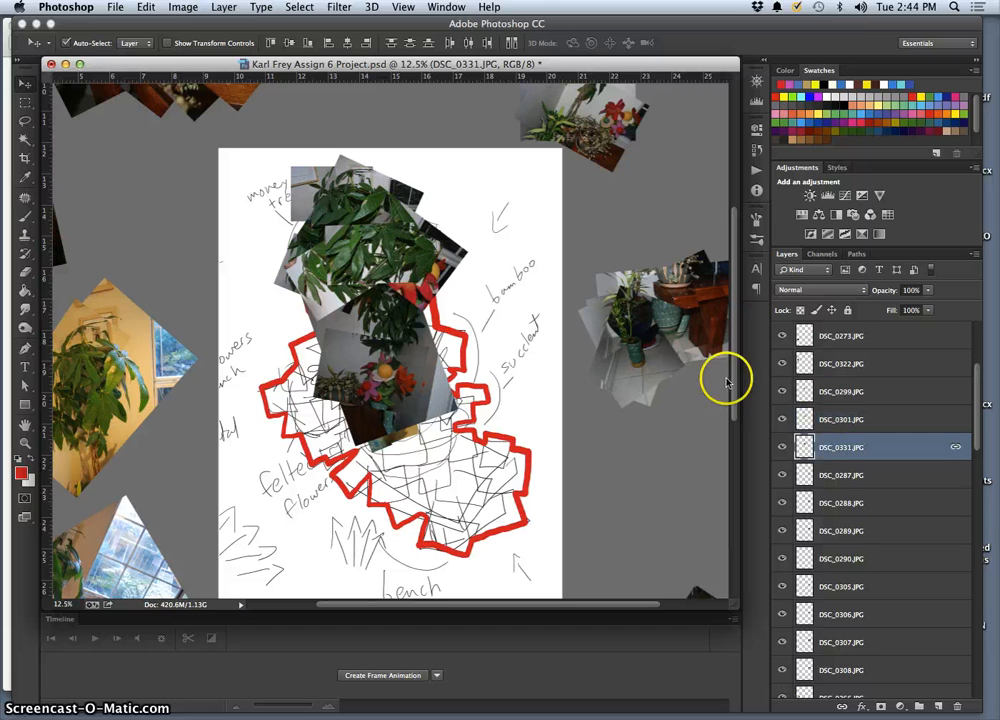
# Bring the leaf photo DSC_0301.JPG forward to just above DSC_0272.JPG and shift its linked green-leaf group slightly lower.
pyautogui.click(436, 250)
pyautogui.press('super+shift+bracketright')
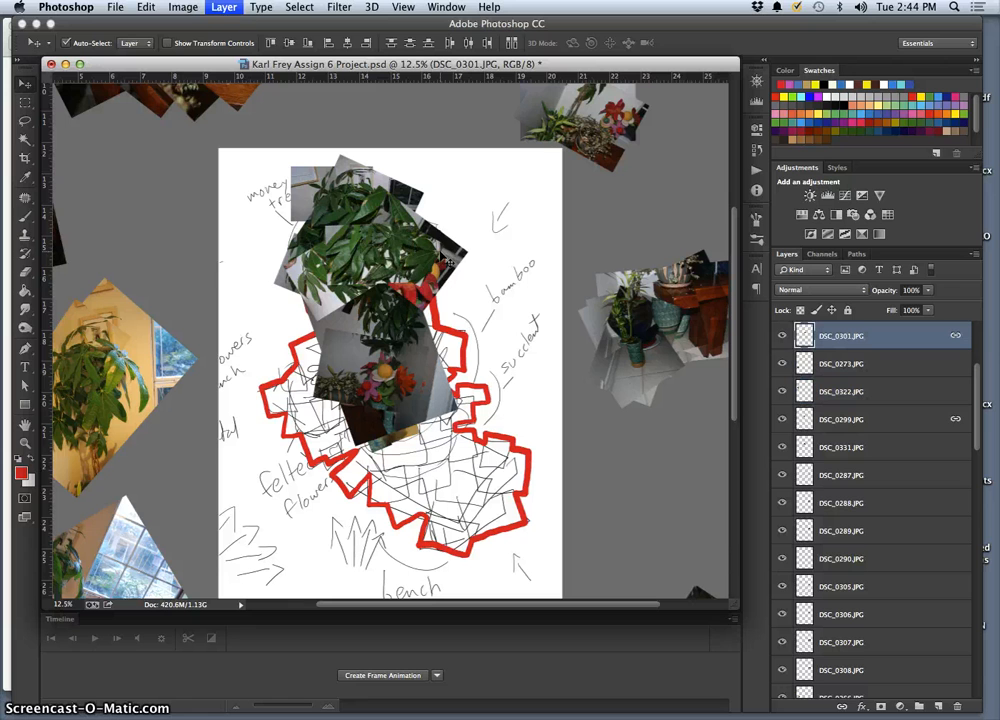
pyautogui.click(430, 268)
pyautogui.moveTo(393, 270)
pyautogui.mouseDown()
pyautogui.moveTo(368, 290)
pyautogui.moveTo(440, 328)
pyautogui.moveTo(449, 352)
pyautogui.moveTo(398, 282)
pyautogui.mouseUp()
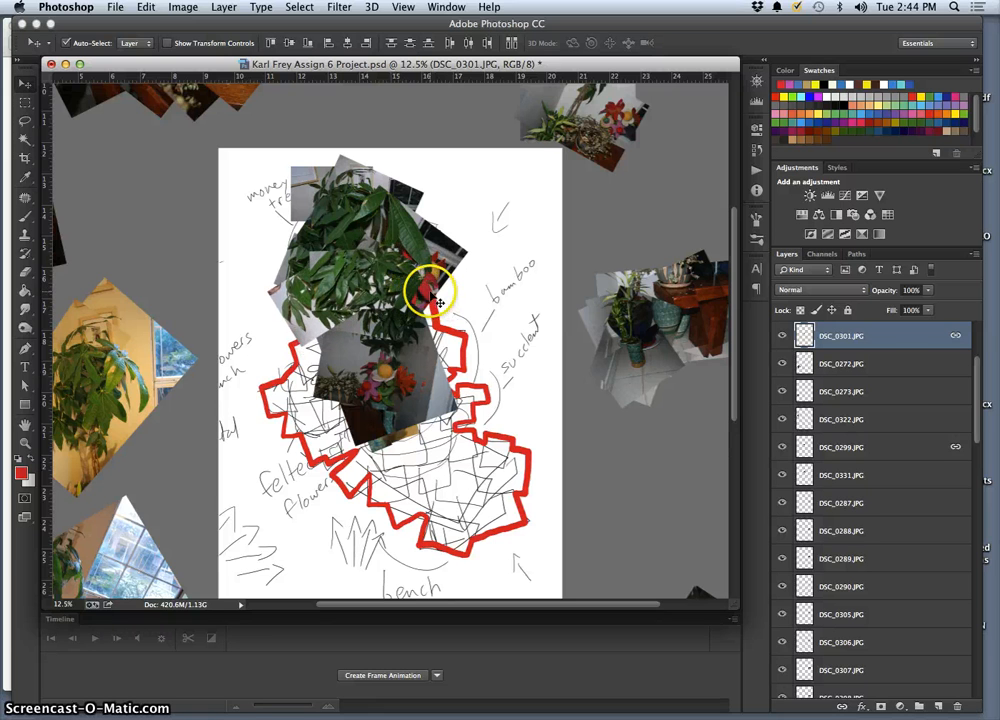
pyautogui.scroll(1, 900, 384)
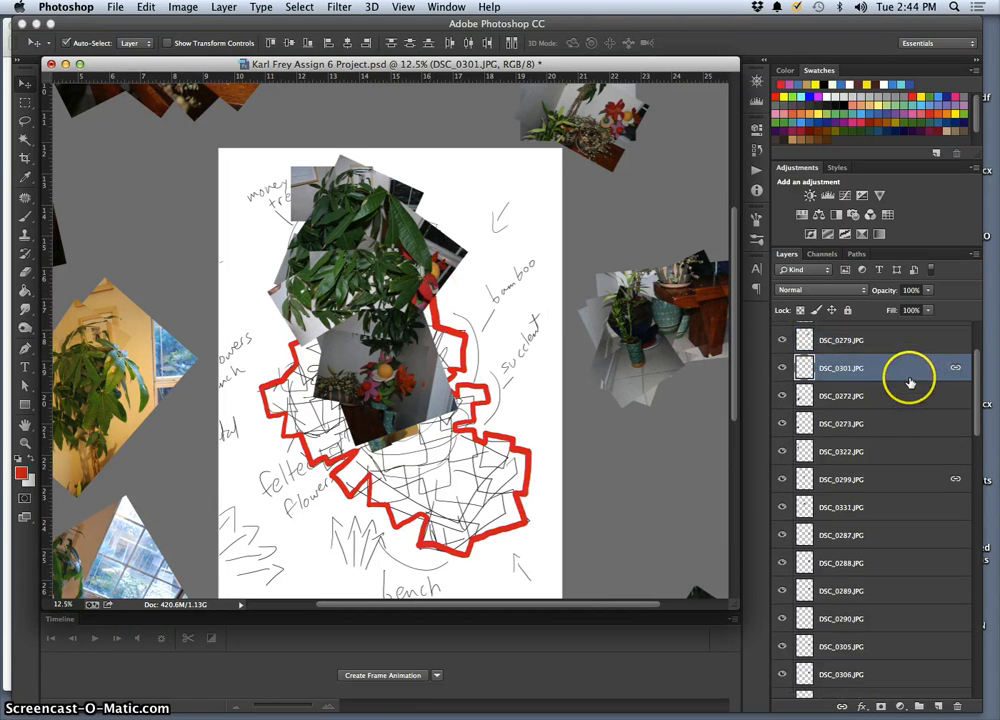
pyautogui.scroll(4, 910, 383)
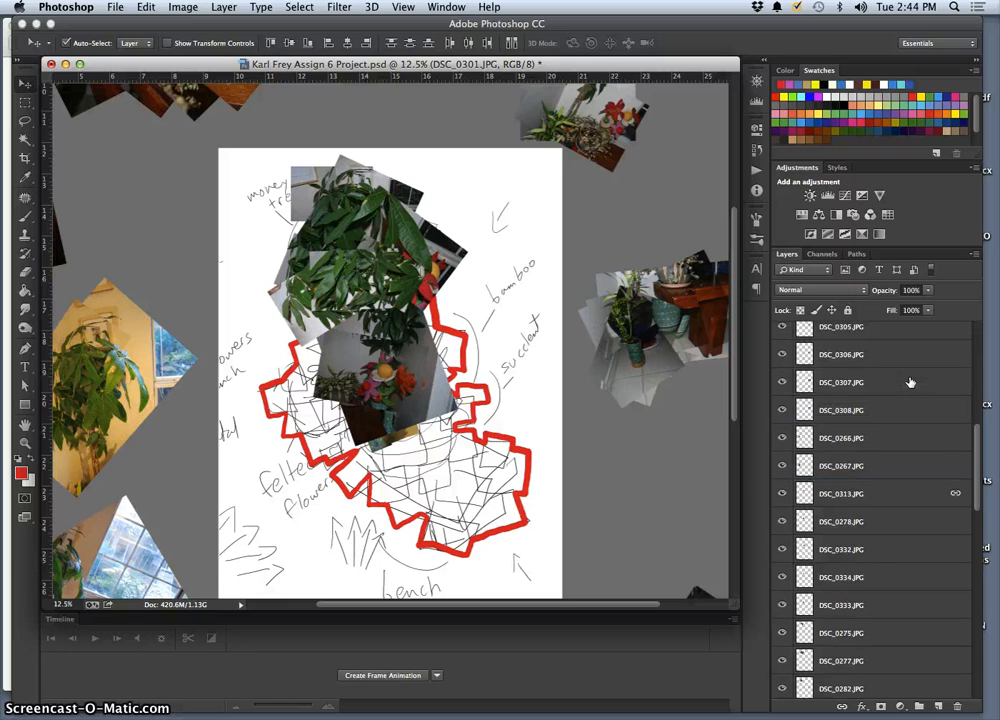
# Restack DSC_0299.JPG and DSC_0313.JPG directly beneath DSC_0301.JPG and select all three linked layers.
pyautogui.scroll(-5, 910, 383)
pyautogui.moveTo(917, 434); pyautogui.dragTo(915, 357)
pyautogui.scroll(-4, 958, 510)
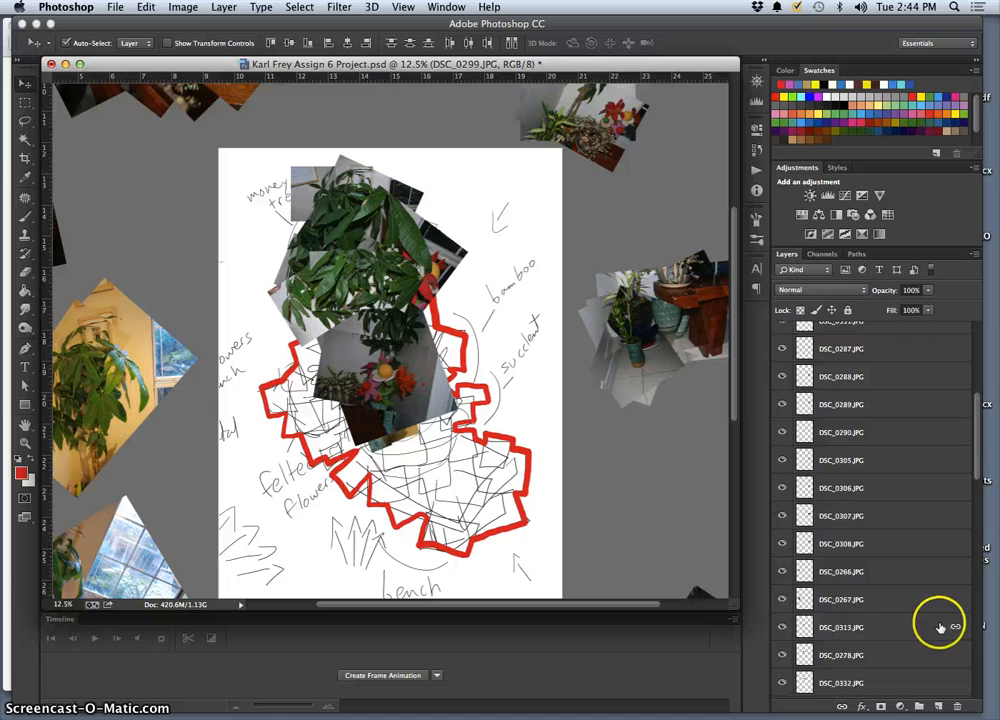
pyautogui.scroll(1, 912, 340)
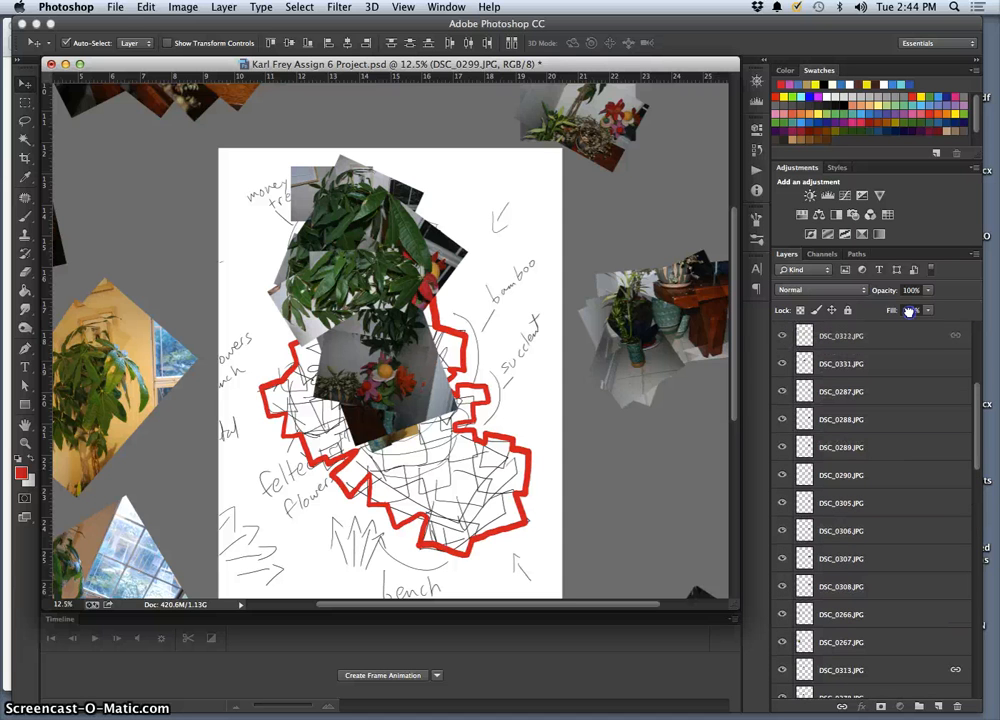
pyautogui.moveTo(909, 312); pyautogui.dragTo(922, 428)
pyautogui.keyDown('shift'); pyautogui.click(906, 397); pyautogui.keyUp('shift')
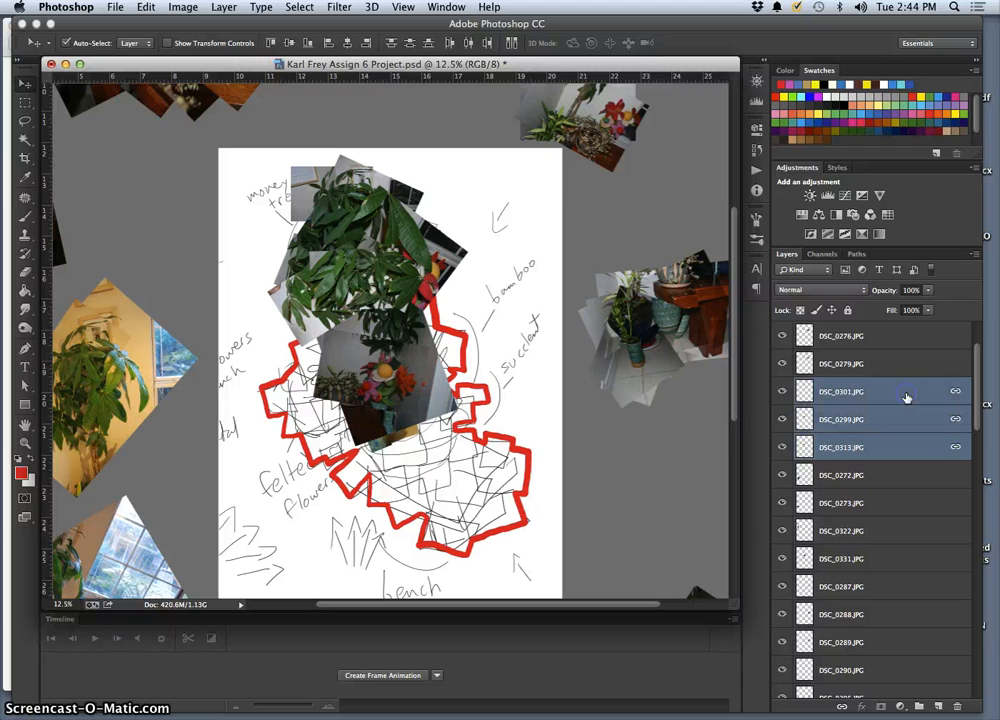
# Send the selected layers DSC_0301.JPG, DSC_0299.JPG and DSC_0313.JPG backward in the stack to below DSC_0277.JPG.
pyautogui.press('super+bracketleft')
pyautogui.press('super+bracketleft')
pyautogui.press('super+bracketleft')
pyautogui.press('super+bracketleft')
pyautogui.press('super+bracketleft')
pyautogui.press('super+bracketleft')
pyautogui.press('super+bracketleft')
pyautogui.press('super+bracketleft')
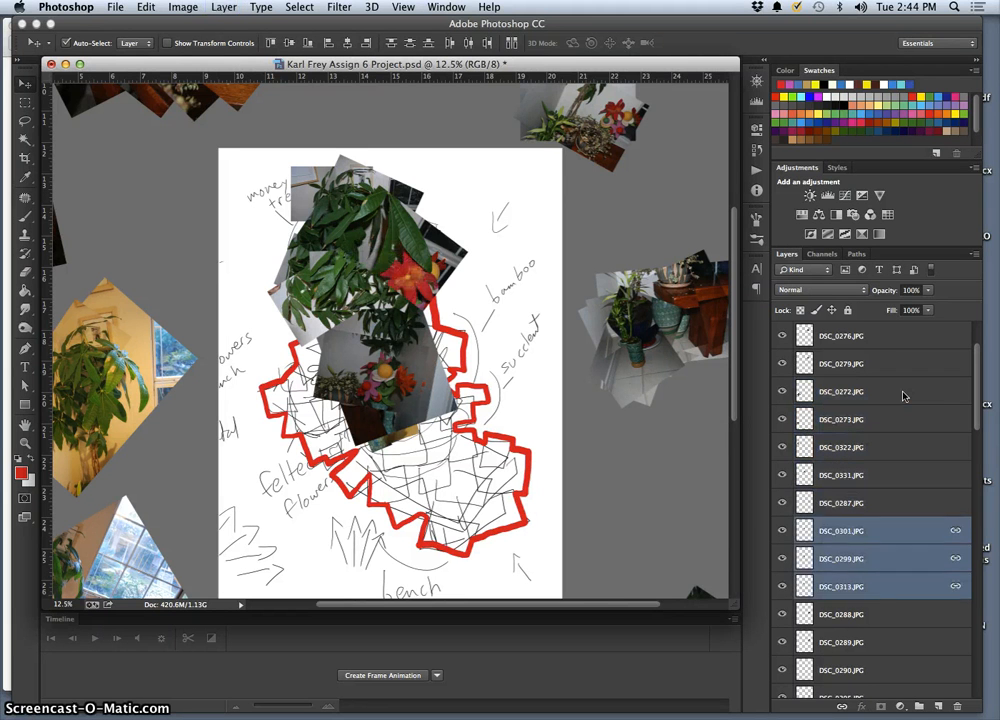
pyautogui.press('super+bracketleft')
pyautogui.press('super+bracketleft')
pyautogui.press('super+bracketleft')
pyautogui.press('super+bracketleft')
pyautogui.press('super+bracketleft')
pyautogui.press('super+bracketleft')
pyautogui.press('super+bracketleft')
pyautogui.press('super+bracketleft')
pyautogui.press('super+bracketleft')
pyautogui.press('super+bracketleft')
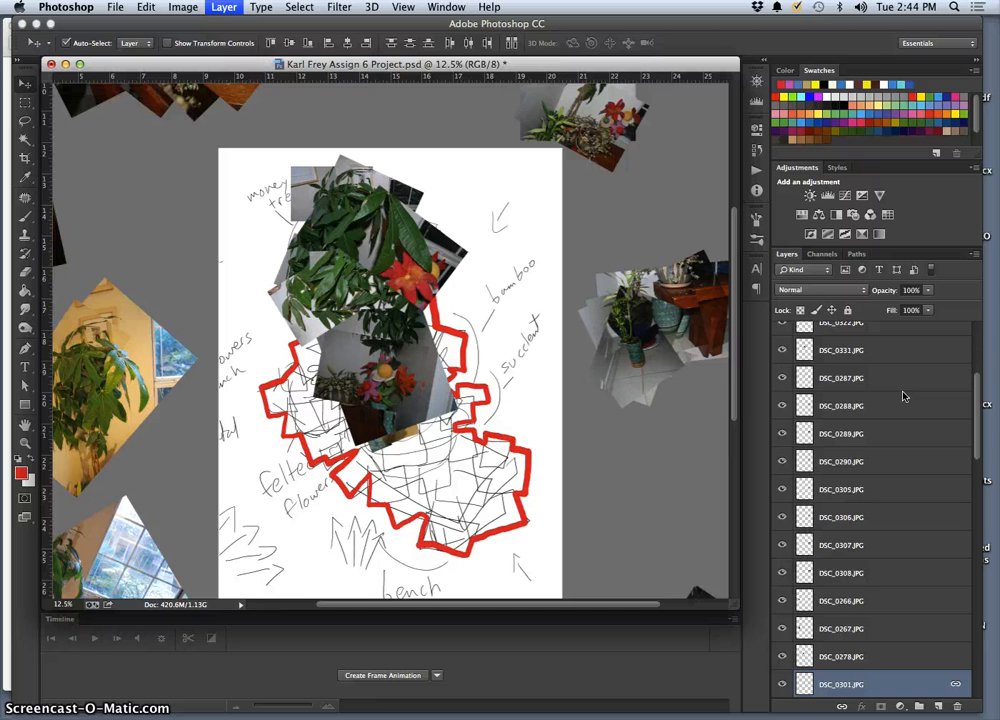
pyautogui.press('super+bracketleft')
pyautogui.press('super+bracketleft')
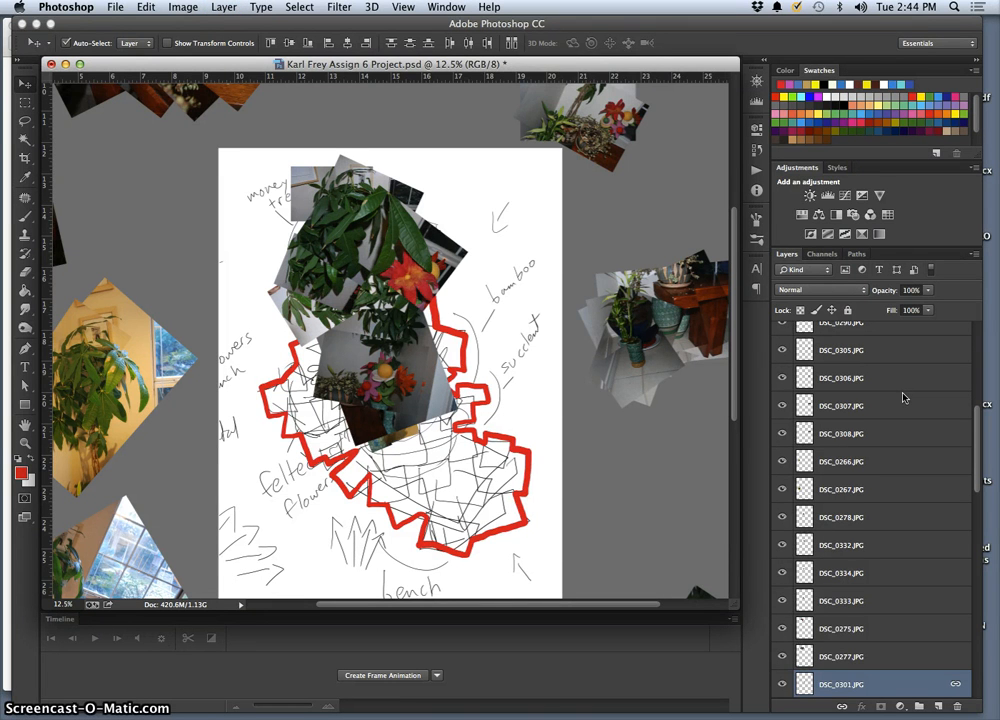
# Bring the three selected leaf layers forward to between DSC_0278.JPG and DSC_0332.JPG.
pyautogui.press('super+bracketright')
pyautogui.press('super+bracketright')
pyautogui.press('super+bracketright')
pyautogui.press('super+bracketright')
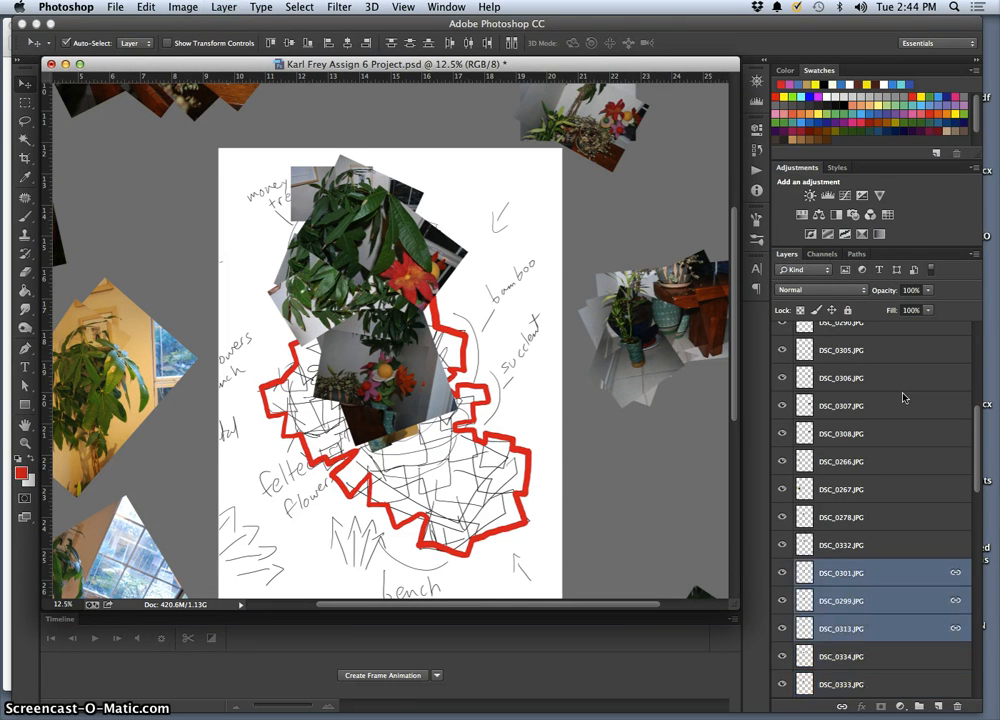
pyautogui.press('super+bracketright')
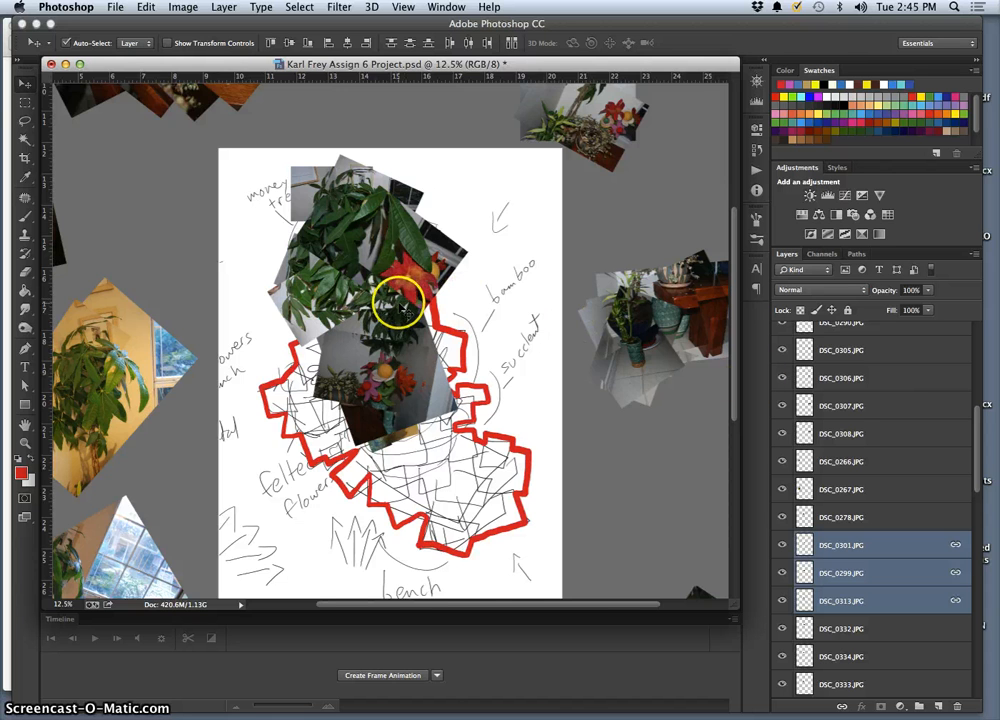
# Examine close up how the money tree leaf photos overlap the red flower and the vase photos below.
pyautogui.press('super+equal')
pyautogui.press('super+equal')
pyautogui.press('super+equal')
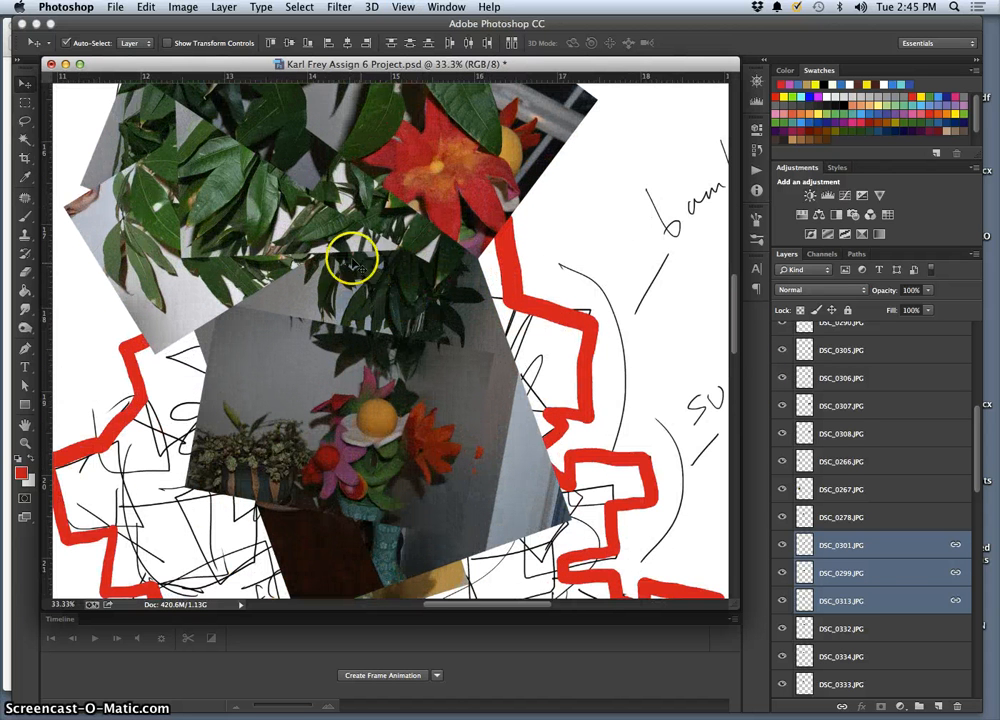
pyautogui.scroll(10, 330, 190)
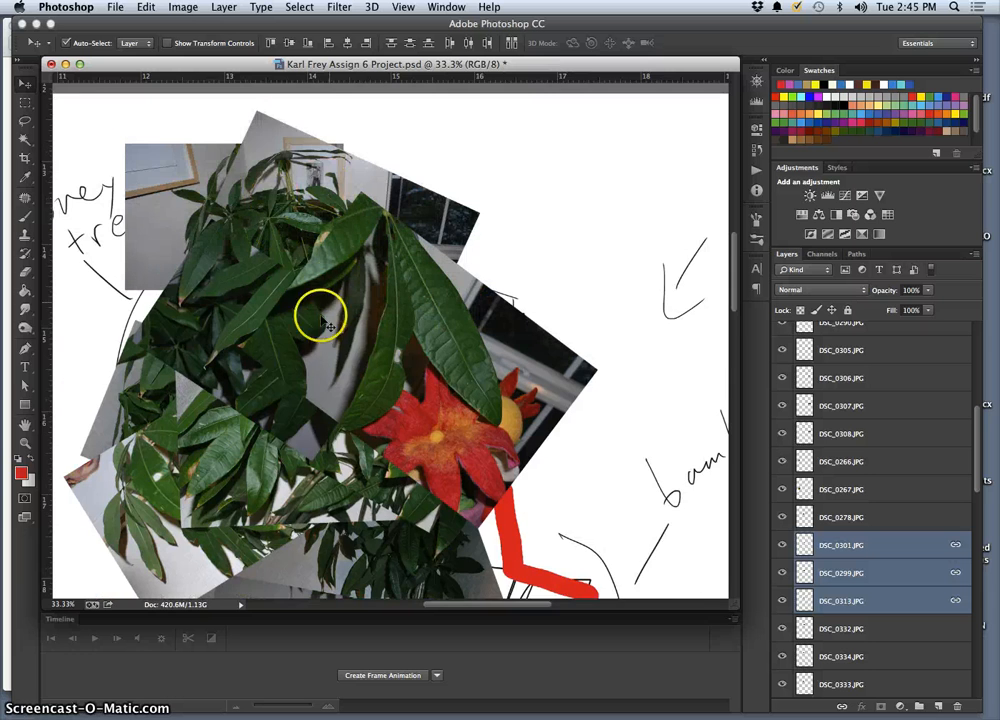
pyautogui.scroll(-4, 318, 445)
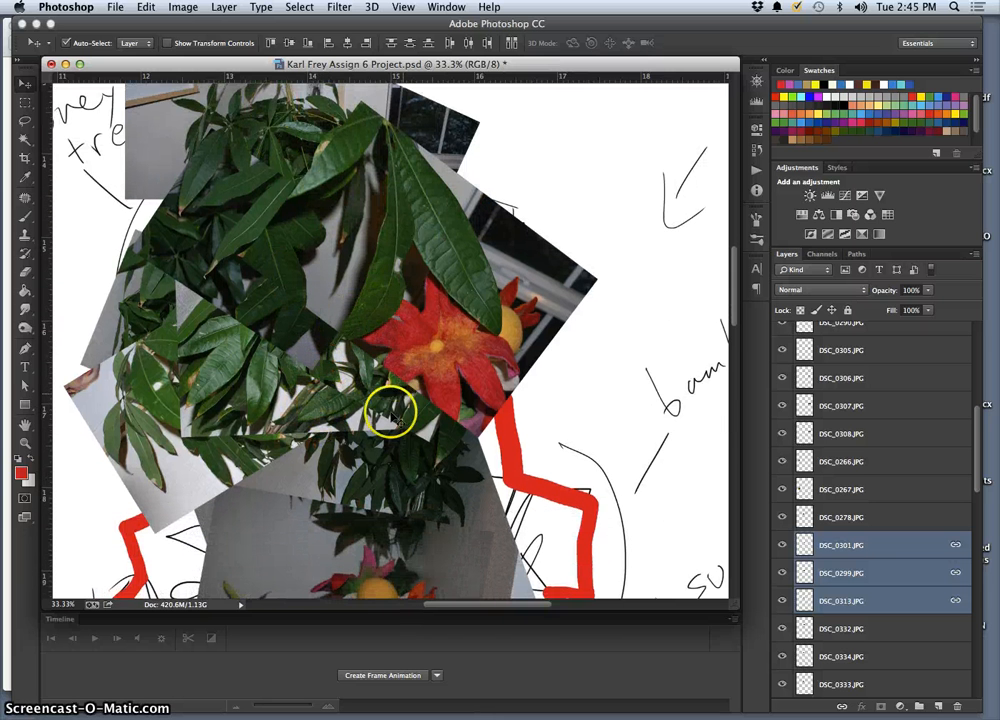
pyautogui.scroll(-12, 436, 398)
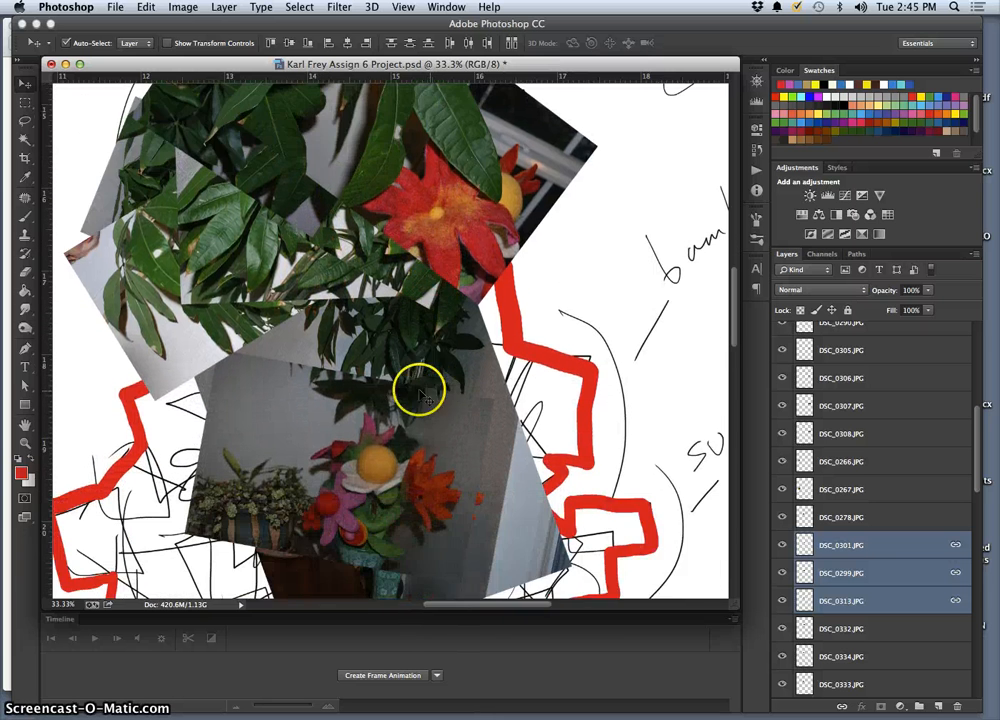
pyautogui.scroll(-3, 384, 383)
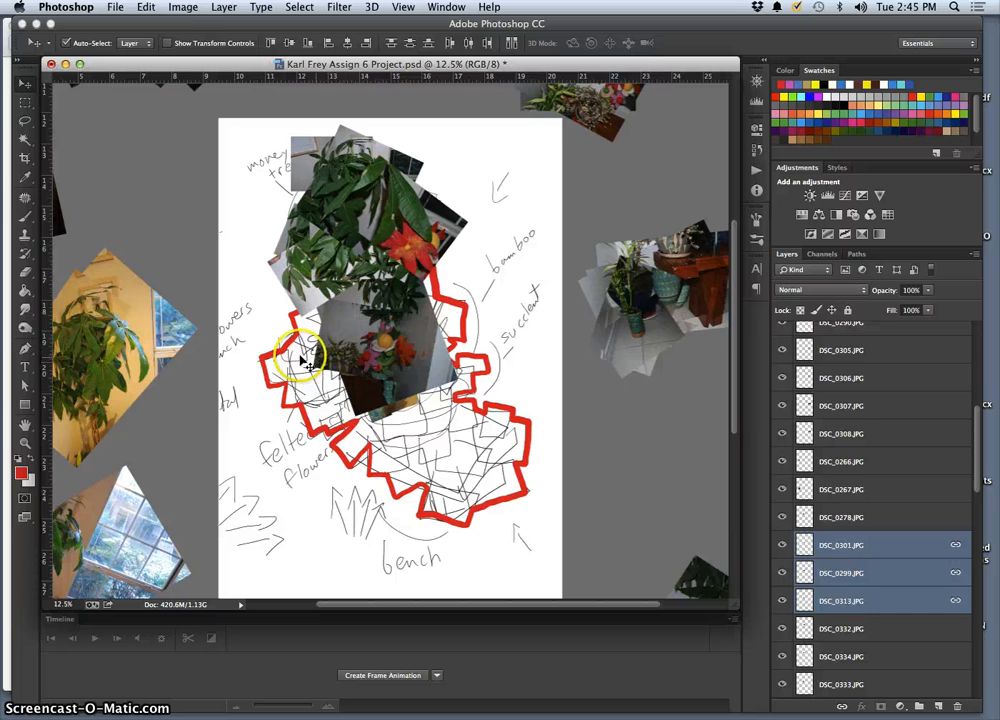
# Select the whole linked bench and bamboo photo group beside the page and place it over the sketched bench area.
pyautogui.hscroll(5, 319, 380)
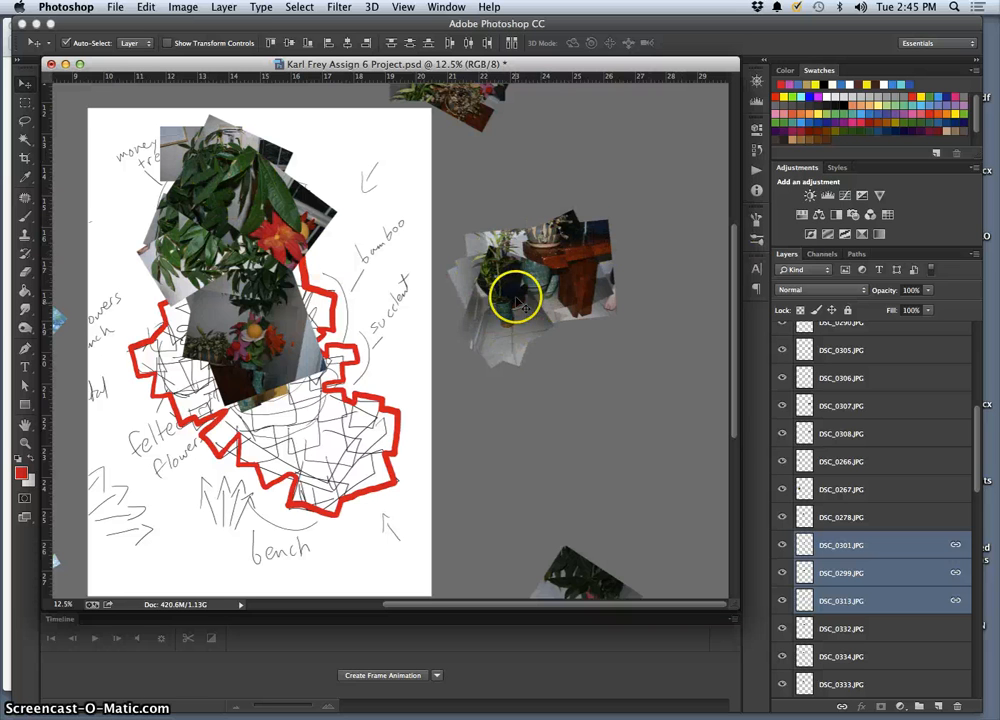
pyautogui.moveTo(527, 284); pyautogui.dragTo(466, 380)
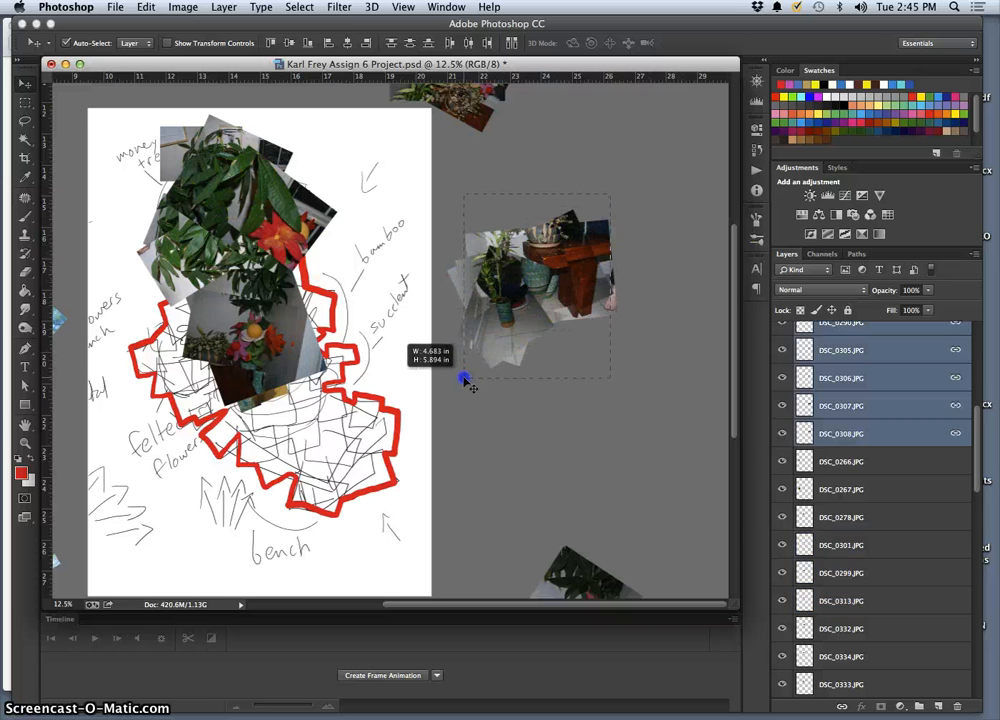
pyautogui.scroll(-5, 917, 503)
pyautogui.scroll(8, 917, 503)
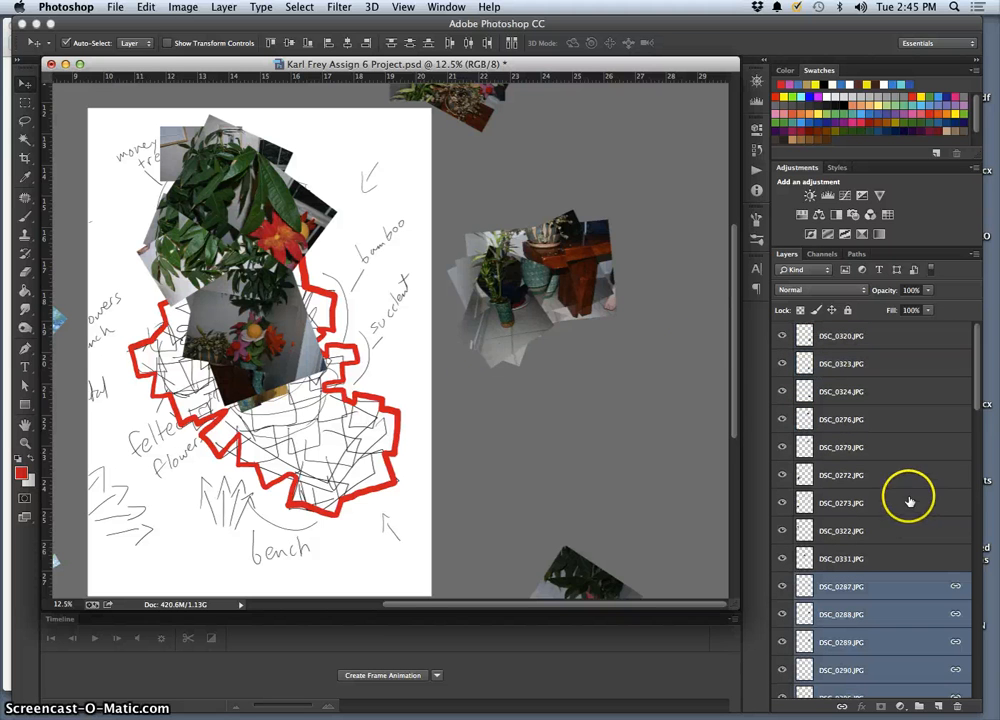
pyautogui.moveTo(572, 283); pyautogui.dragTo(345, 466)
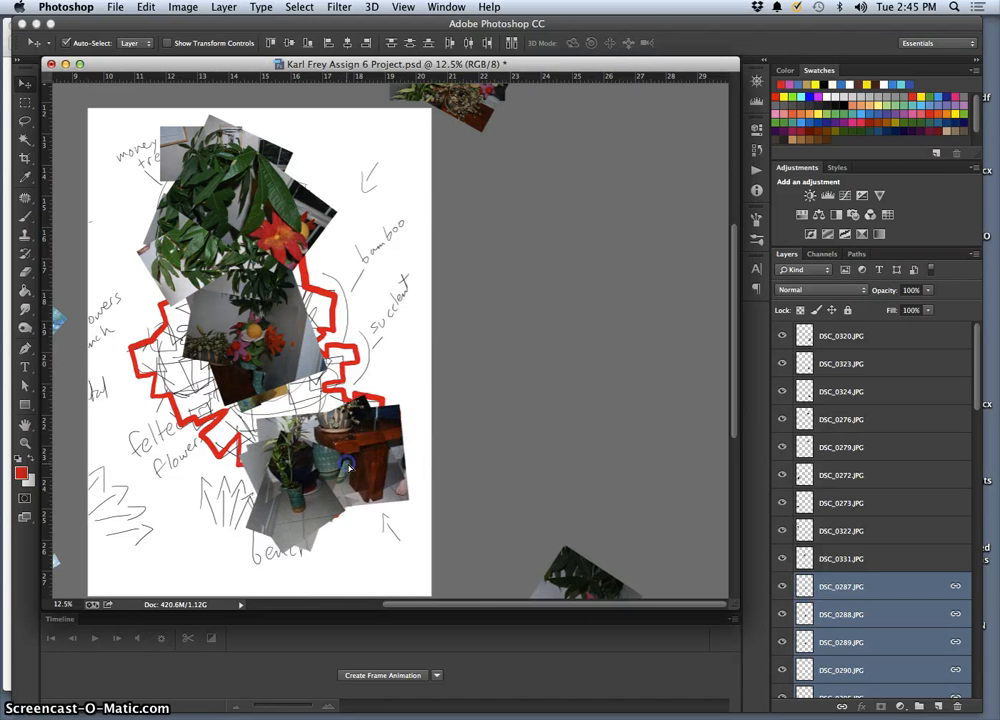
# Place the linked succulent pot and felted flower group of DSC_0320.JPG on the page, overlapping the upper part of the bench photos.
pyautogui.hscroll(-1, 407, 467)
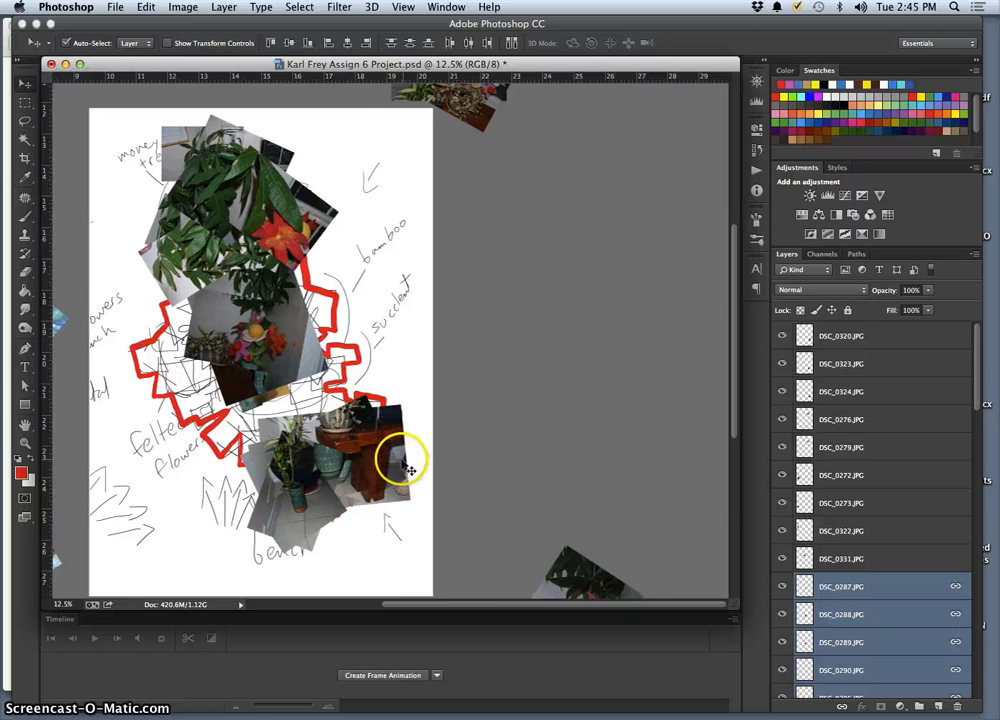
pyautogui.scroll(-5, 402, 462)
pyautogui.hscroll(-1, 402, 462)
pyautogui.scroll(5, 395, 460)
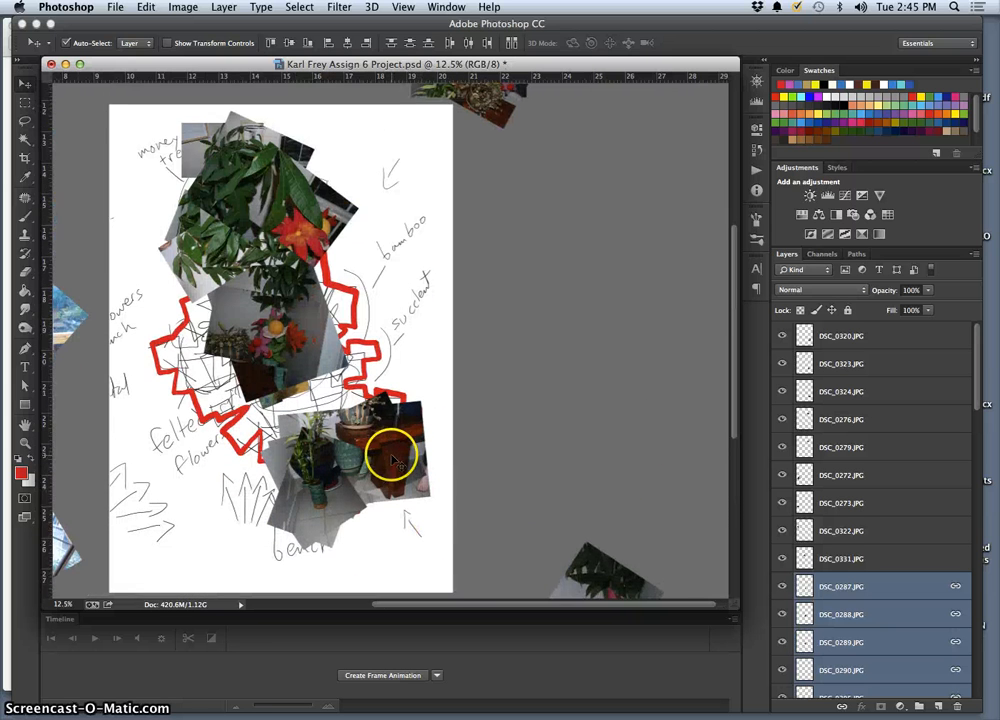
pyautogui.scroll(-3, 393, 460)
pyautogui.click(569, 538)
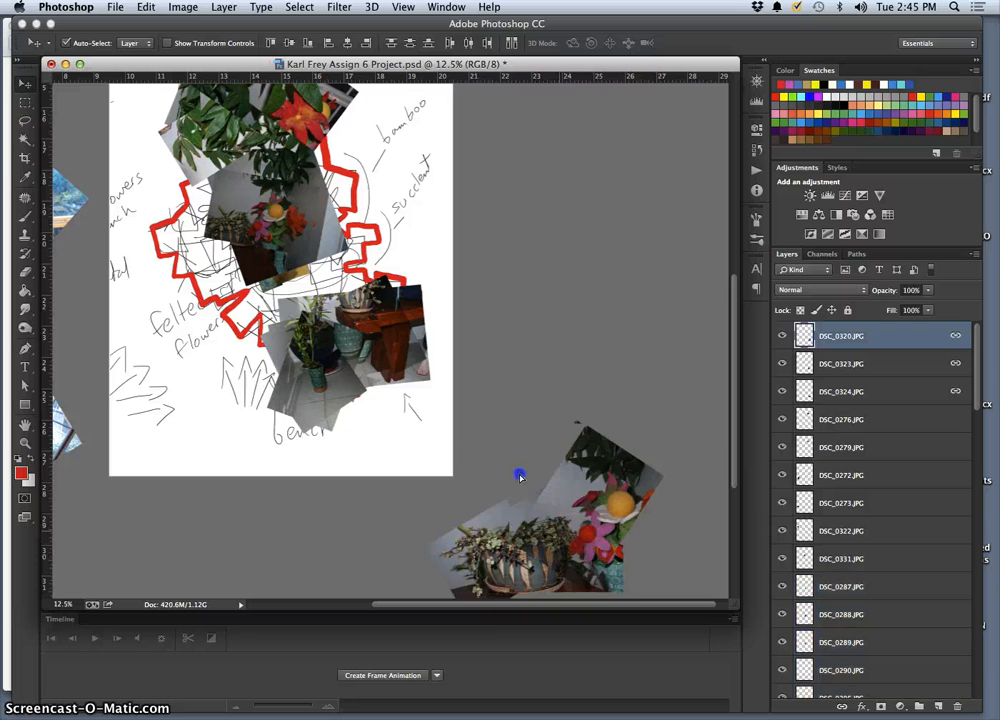
pyautogui.moveTo(520, 476); pyautogui.dragTo(368, 287)
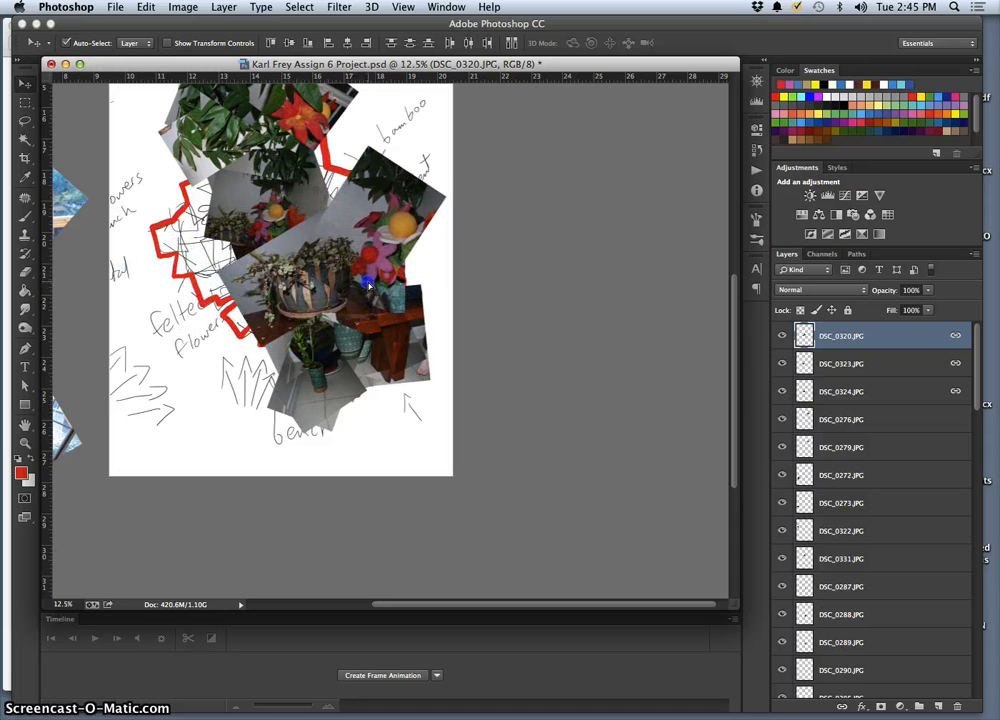
# Scale the linked succulent pot group down to about 74% and shift it slightly left above the bench.
pyautogui.press('super+t')
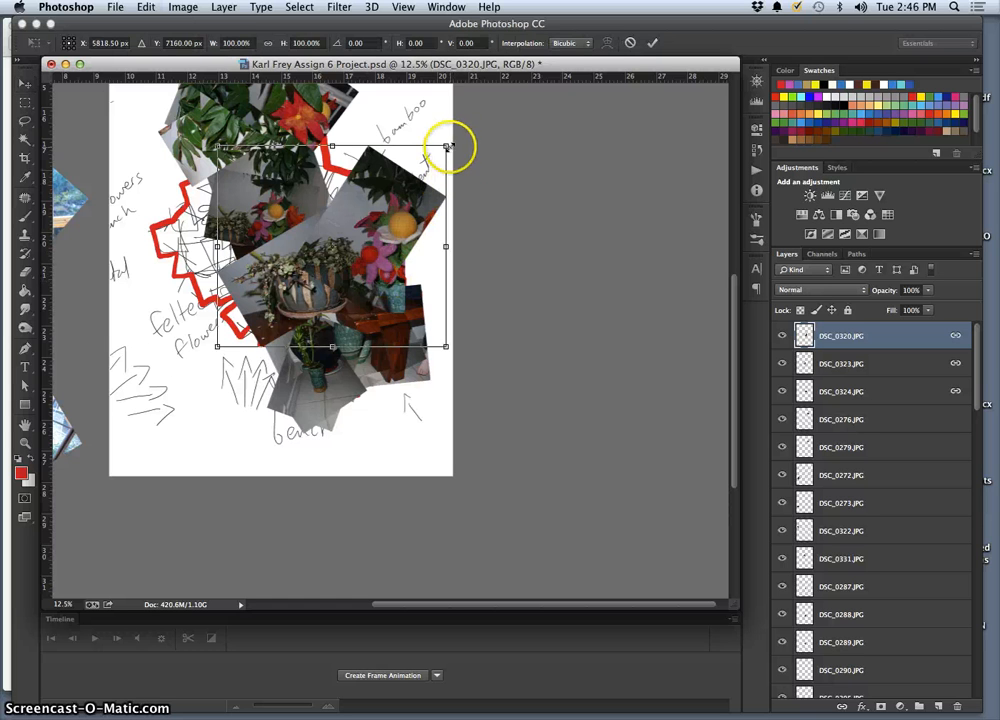
pyautogui.moveTo(446, 146); pyautogui.dragTo(377, 183)
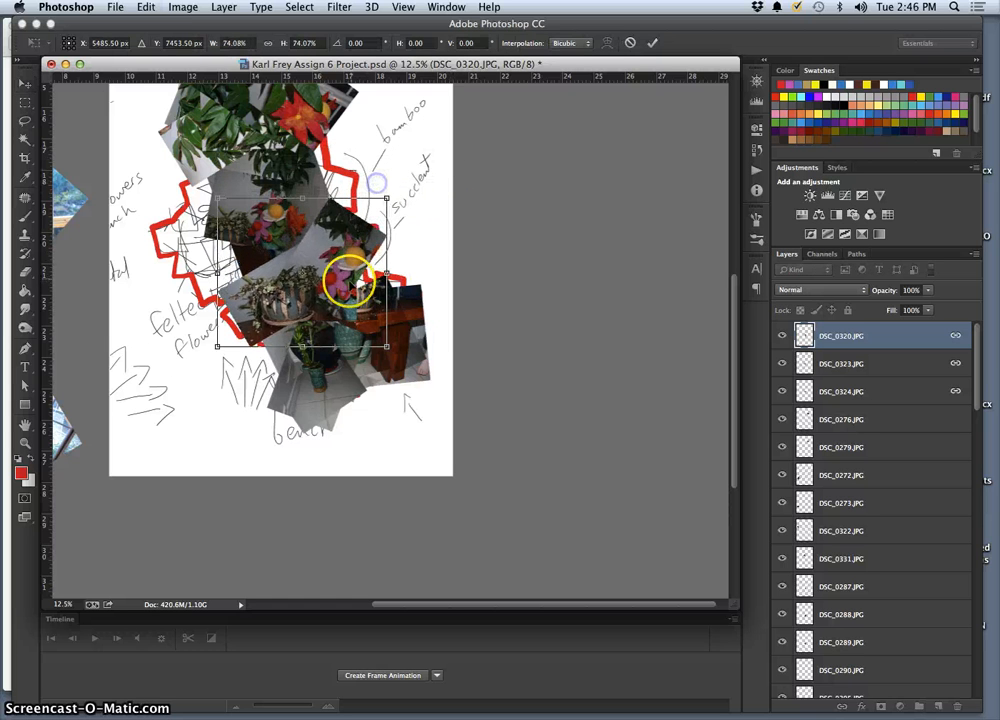
pyautogui.moveTo(345, 283)
pyautogui.mouseDown()
pyautogui.moveTo(329, 270)
pyautogui.moveTo(336, 289)
pyautogui.mouseUp()
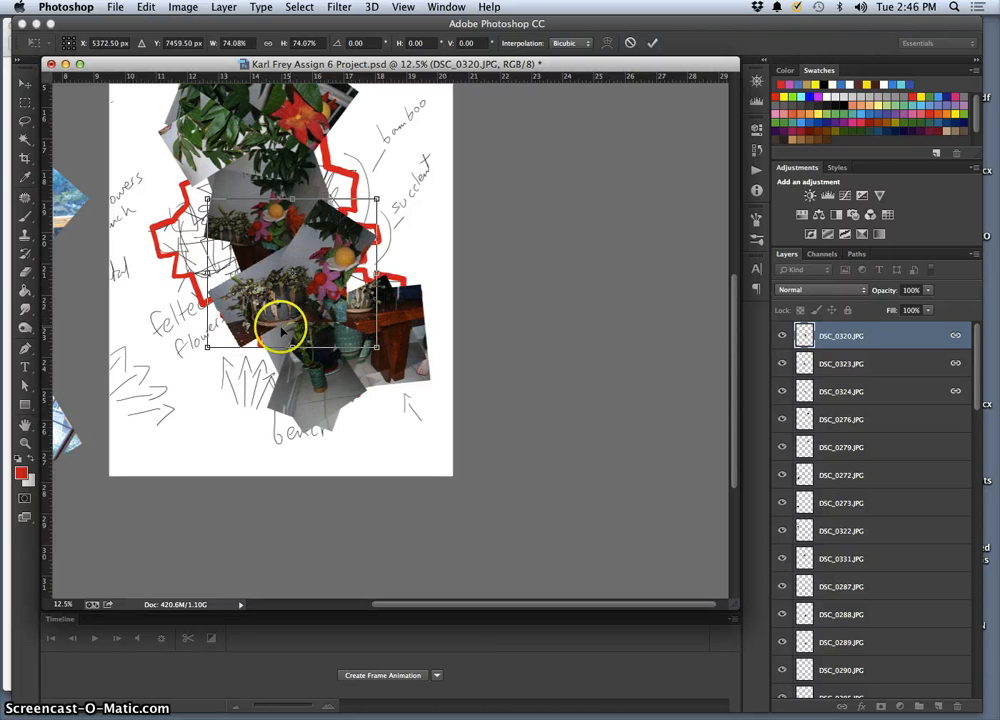
pyautogui.press('Return')
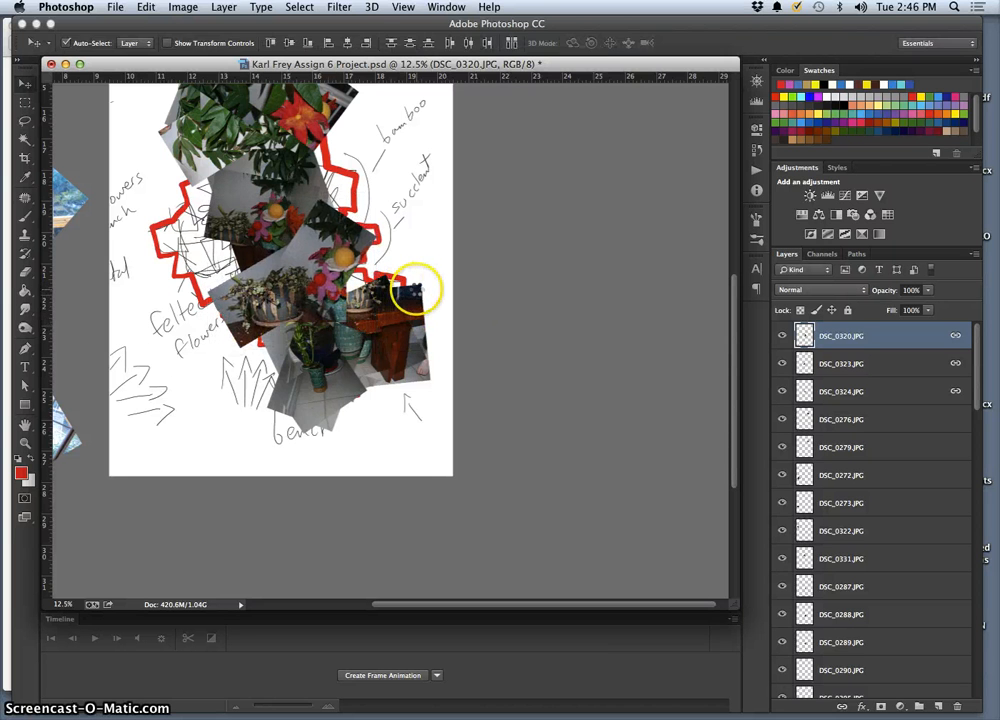
# Move the linked window and plant group of DSC_0272.JPG onto the middle of the collage, beneath the red flower.
pyautogui.hscroll(-5, 395, 297)
pyautogui.scroll(-3, 395, 297)
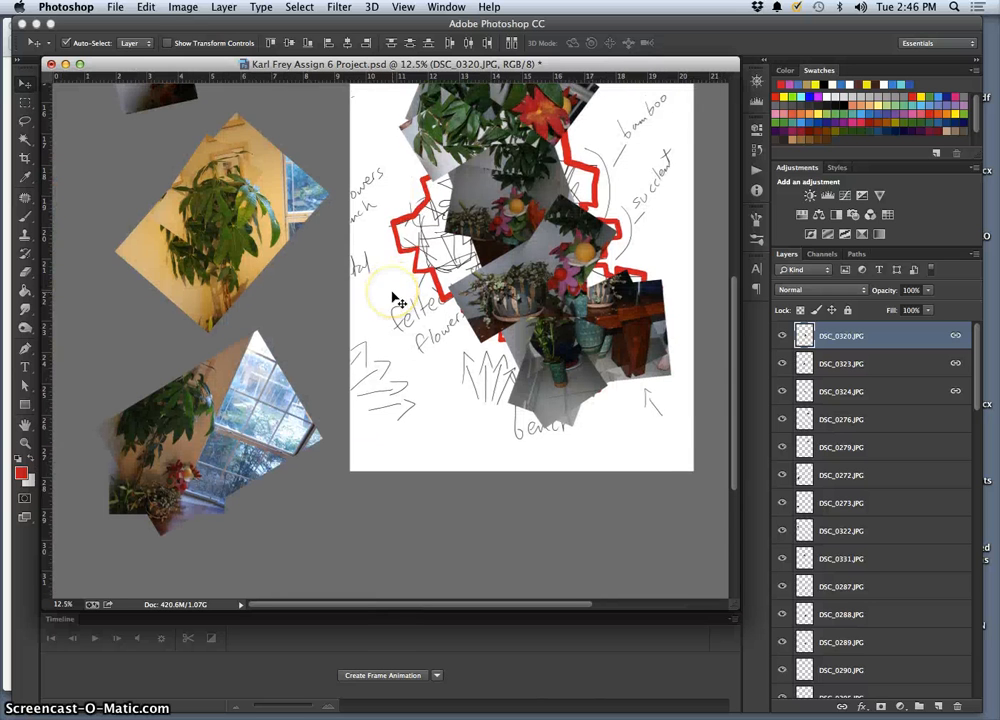
pyautogui.scroll(-2, 393, 297)
pyautogui.scroll(5, 268, 355)
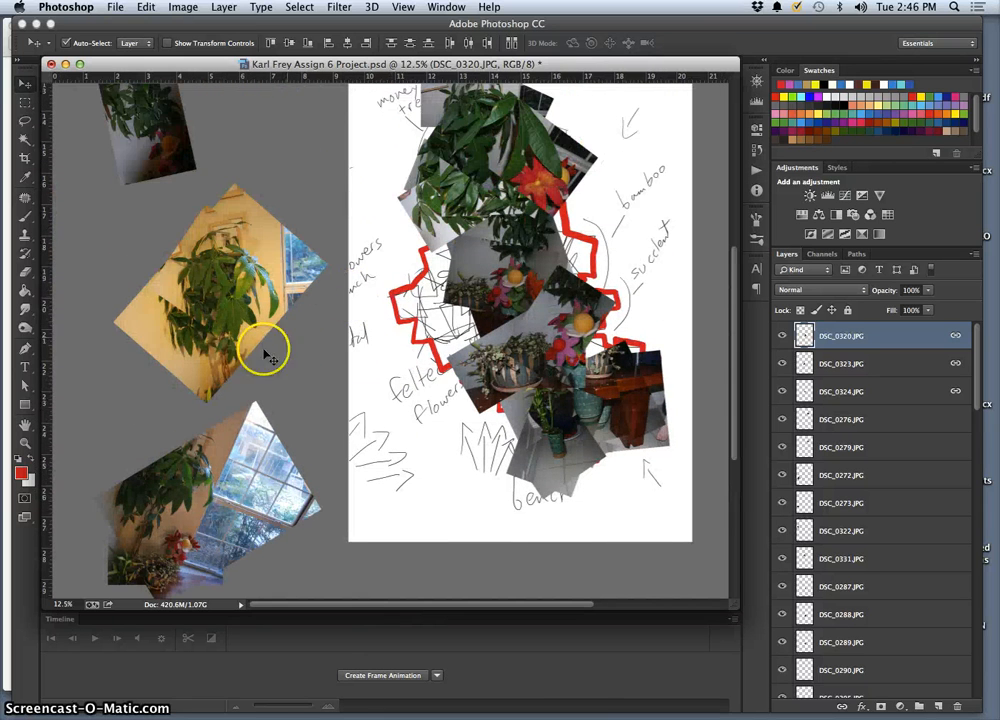
pyautogui.moveTo(240, 490); pyautogui.dragTo(588, 248)
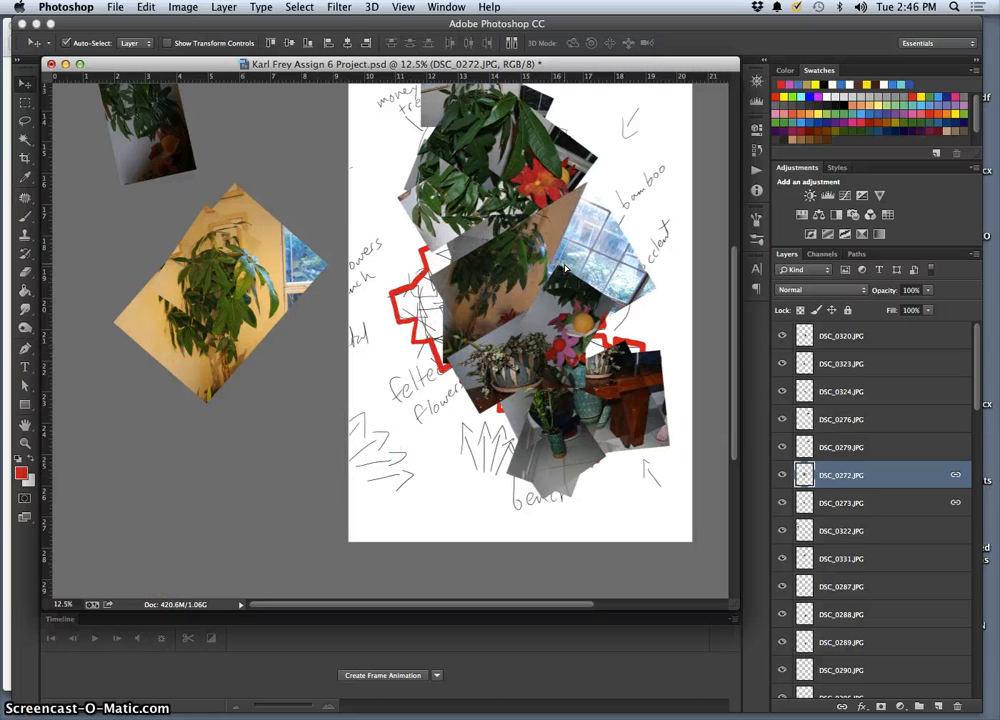
# Rotate the linked window and plant group about -35.5° and shift it slightly lower in the collage.
pyautogui.press('super+t')
pyautogui.moveTo(664, 170); pyautogui.dragTo(568, 161)
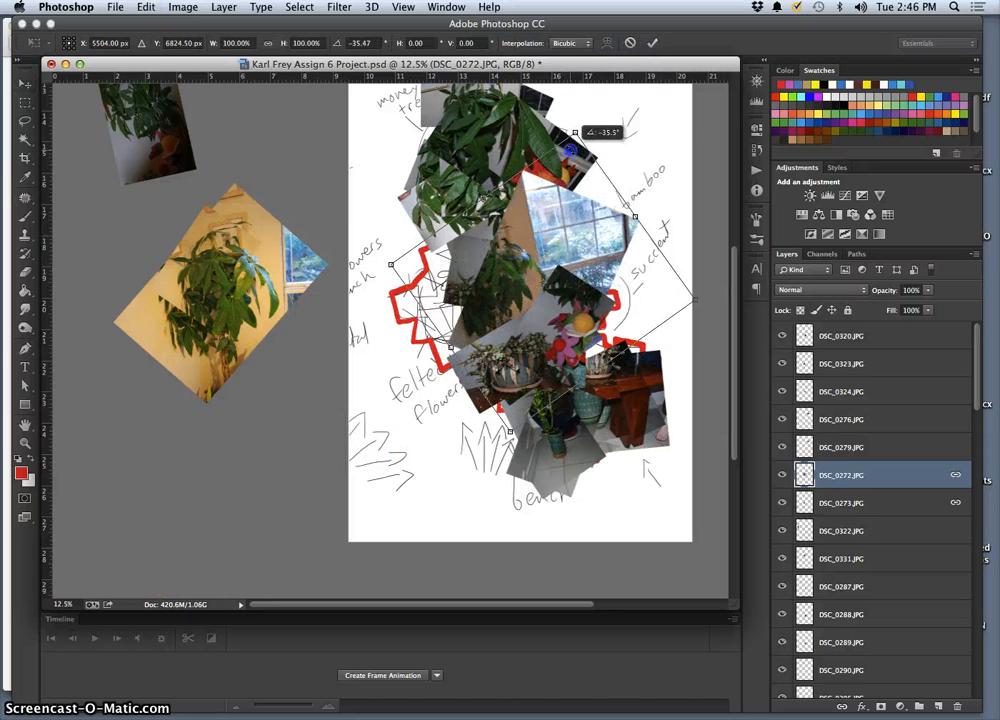
pyautogui.moveTo(547, 233); pyautogui.dragTo(541, 264)
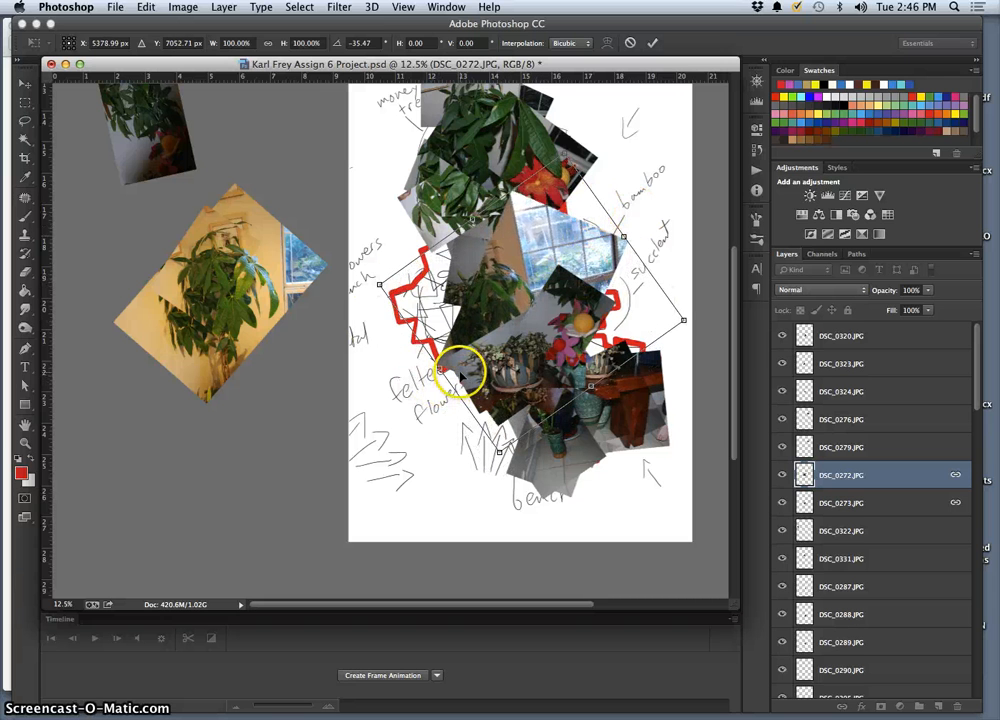
pyautogui.press('Return')
# Send the window photo layer DSC_0272.JPG backward in the stack to just below DSC_0310.JPG.
pyautogui.hotkey('ctrl', '[')
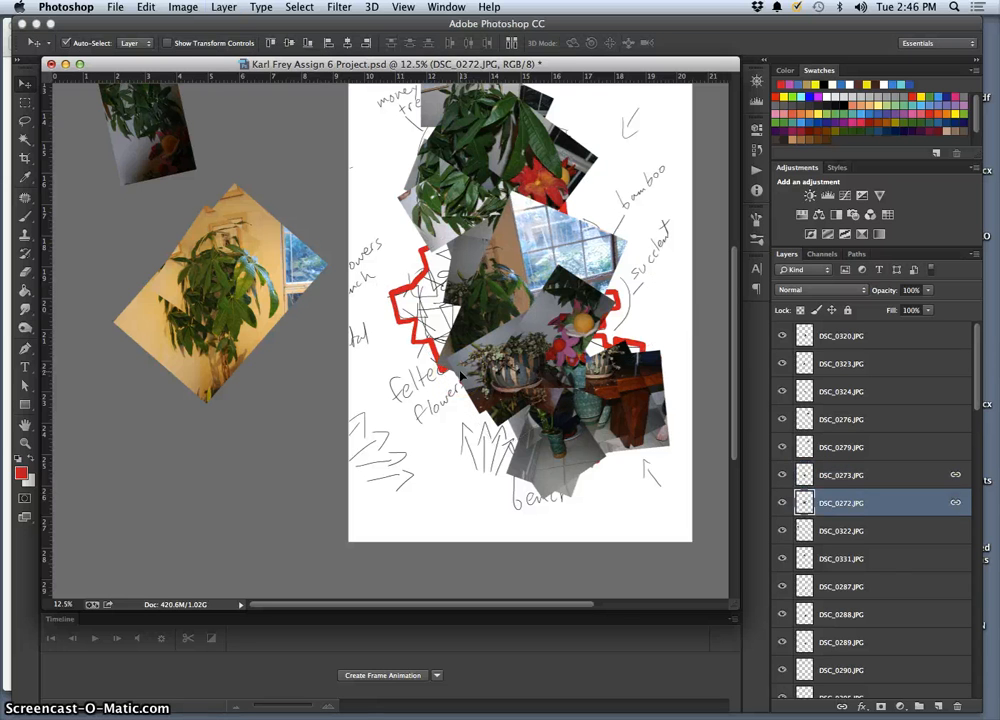
pyautogui.hotkey('ctrl', '[')
pyautogui.hotkey('ctrl', '[')
pyautogui.hotkey('ctrl', '[')
pyautogui.hotkey('ctrl', '[')
pyautogui.hotkey('ctrl', '[')
pyautogui.hotkey('ctrl', '[')
pyautogui.hotkey('ctrl', '[')
pyautogui.hotkey('ctrl', '[')
pyautogui.hotkey('ctrl', '[')
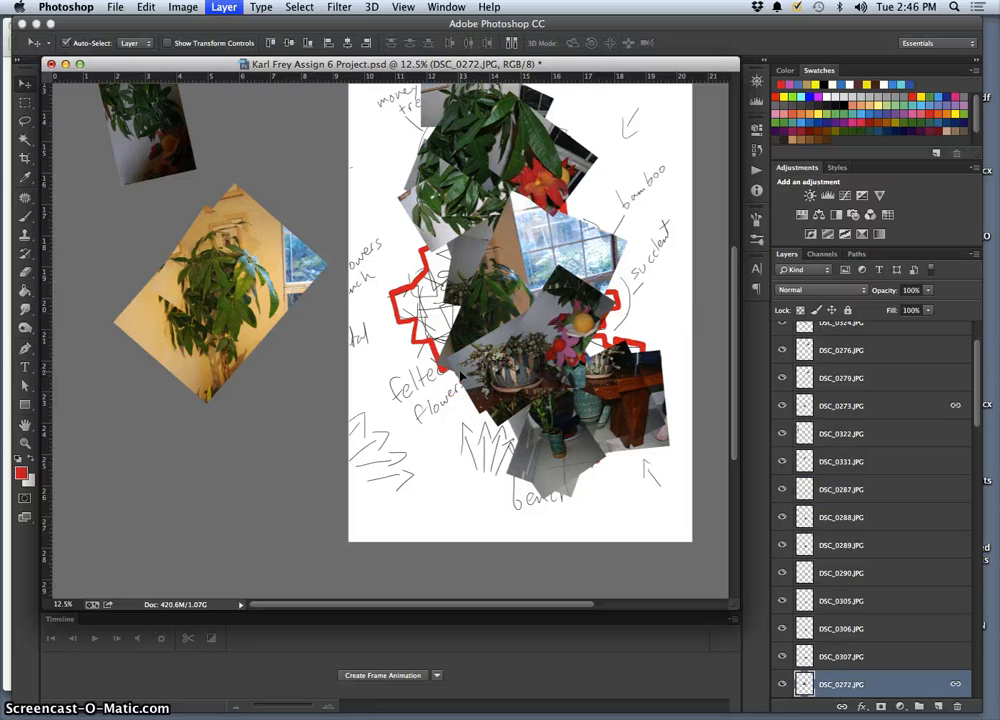
pyautogui.hotkey('ctrl', '[')
pyautogui.hotkey('ctrl', '[')
pyautogui.hotkey('ctrl', '[')
pyautogui.hotkey('ctrl', '[')
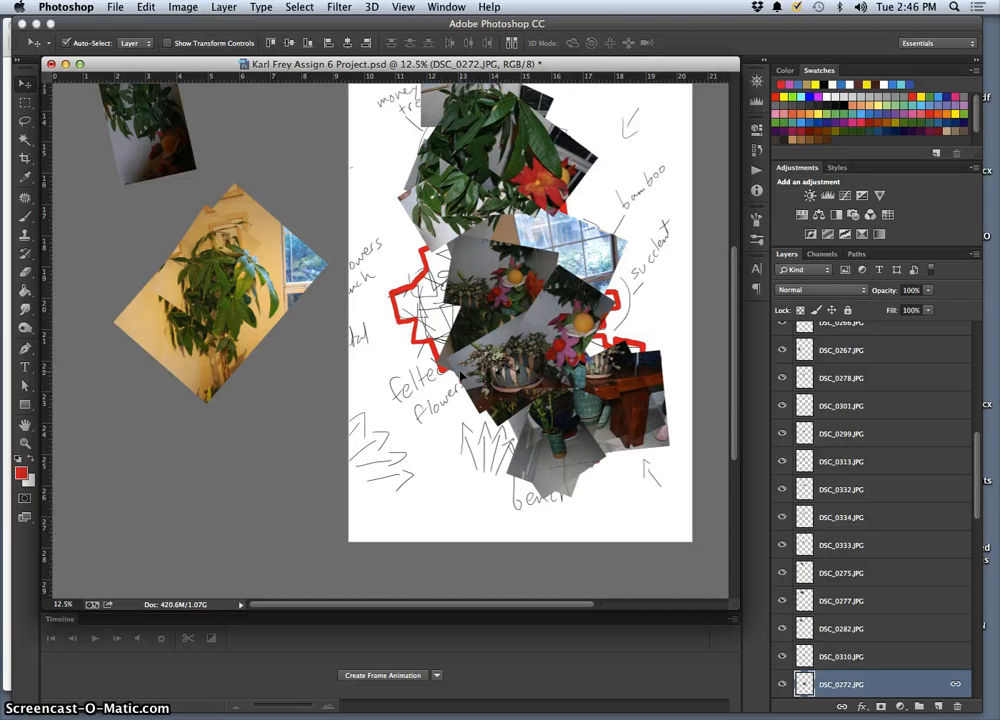
pyautogui.scroll(3, 450, 372)
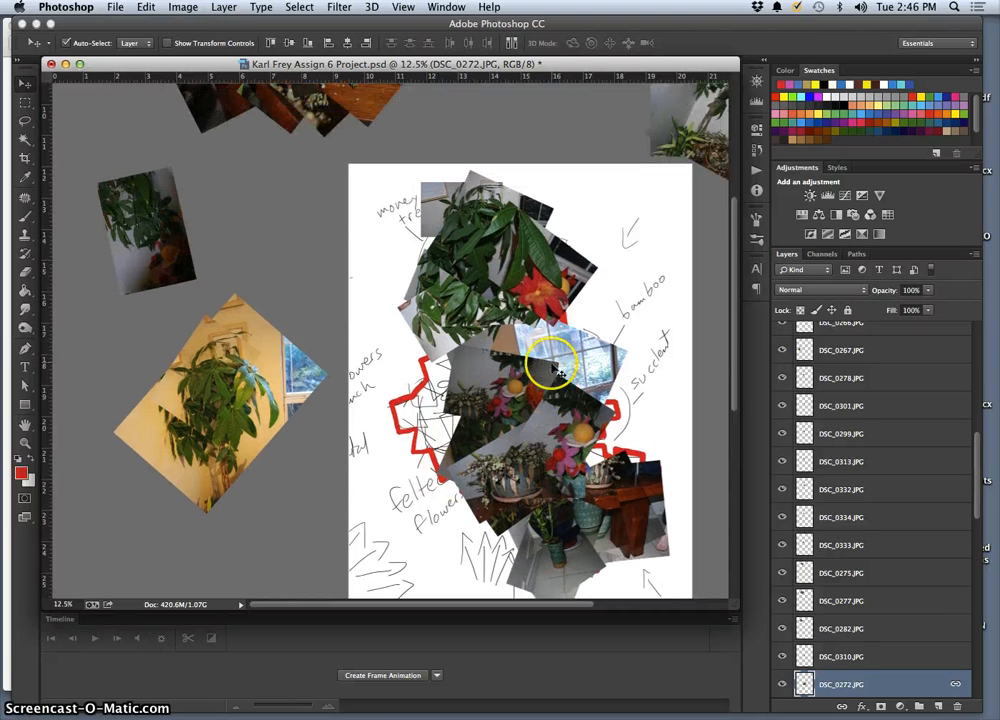
pyautogui.scroll(-5, 905, 545)
pyautogui.scroll(-3, 905, 545)
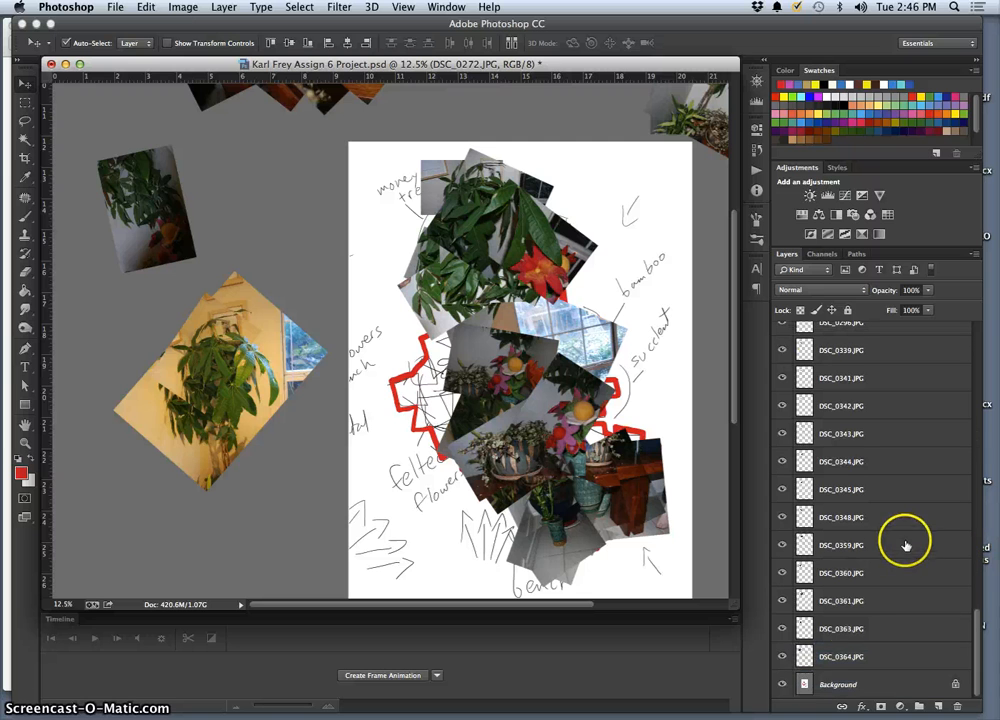
# Hide the Background sketch to examine the collage on its own, and show the sketch again.
pyautogui.click(782, 684)
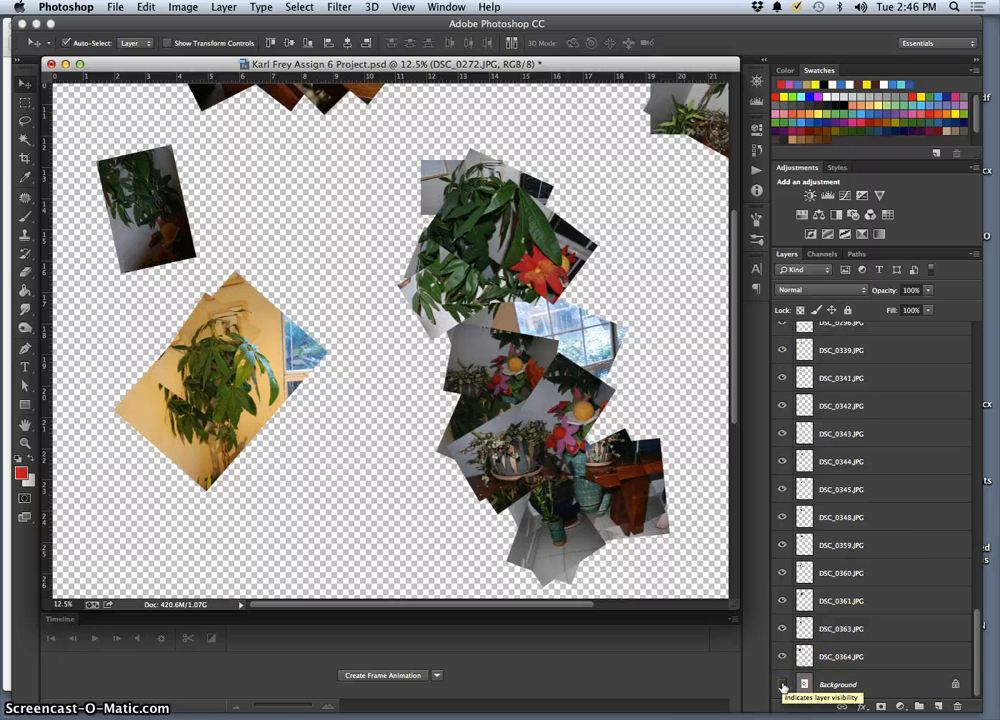
pyautogui.scroll(-3, 641, 531)
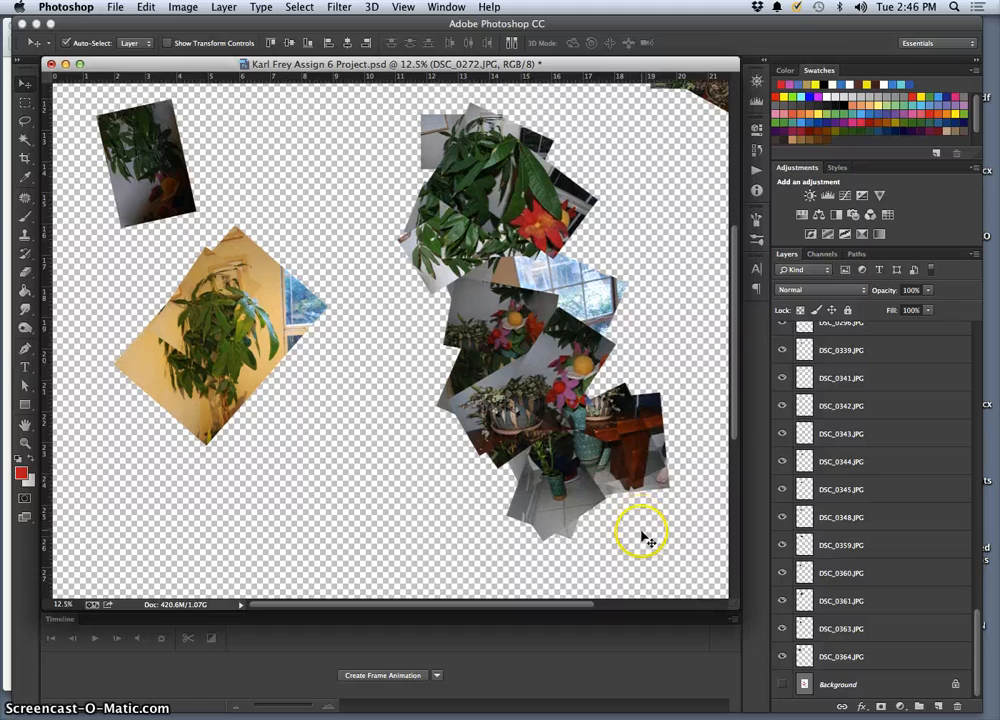
pyautogui.press('super+minus')
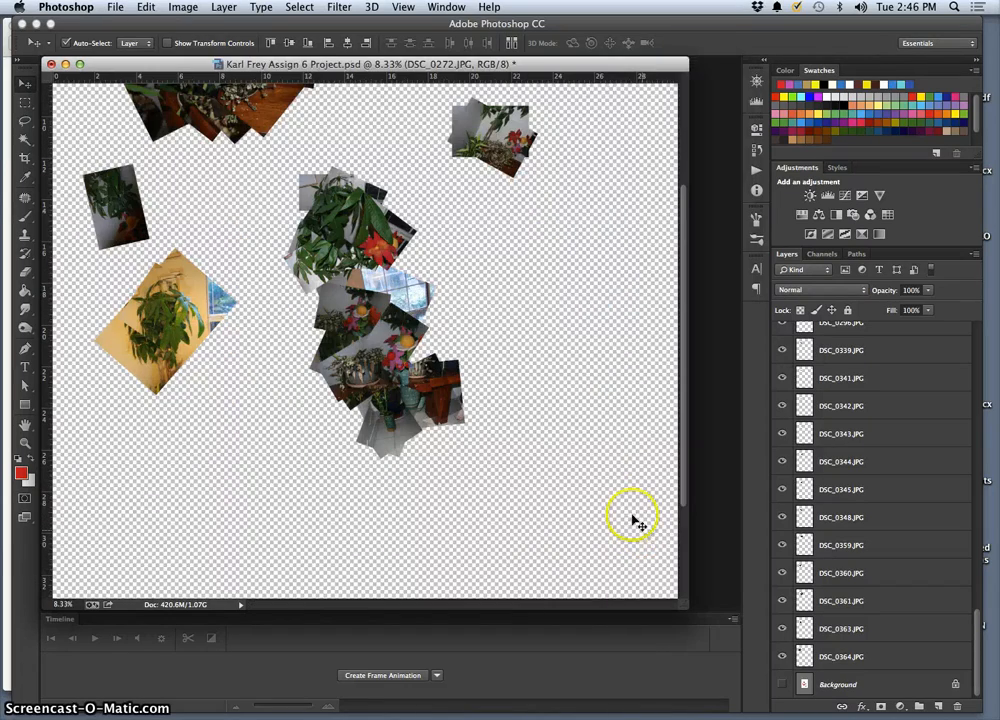
pyautogui.press('super+plus')
pyautogui.press('super+plus')
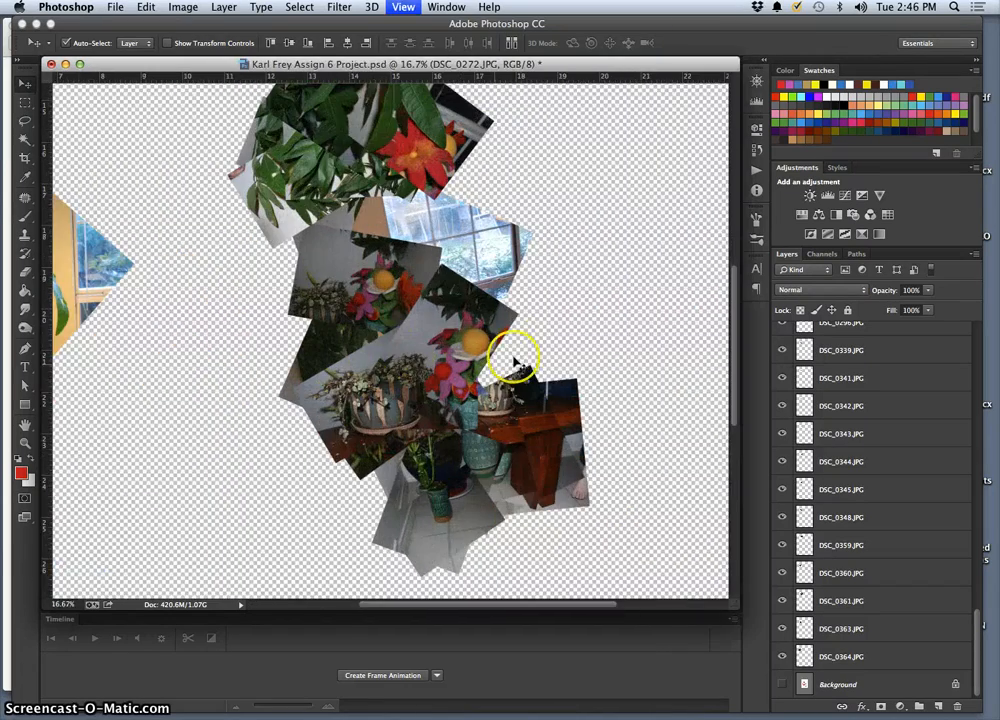
pyautogui.scroll(5, 490, 208)
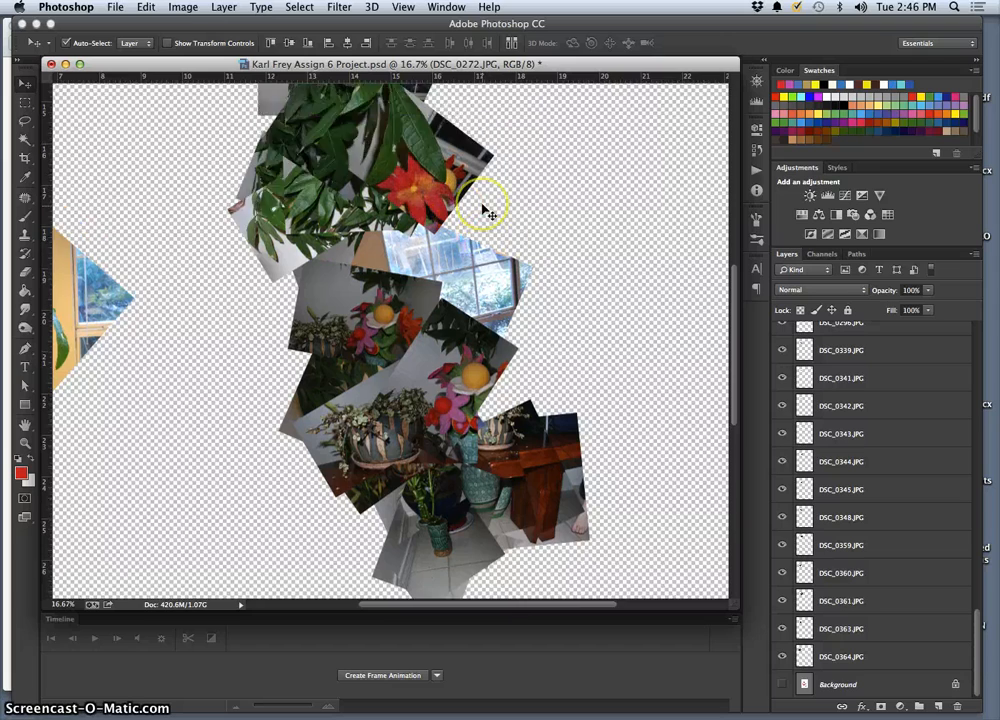
pyautogui.scroll(-2, 480, 214)
pyautogui.scroll(-4, 478, 215)
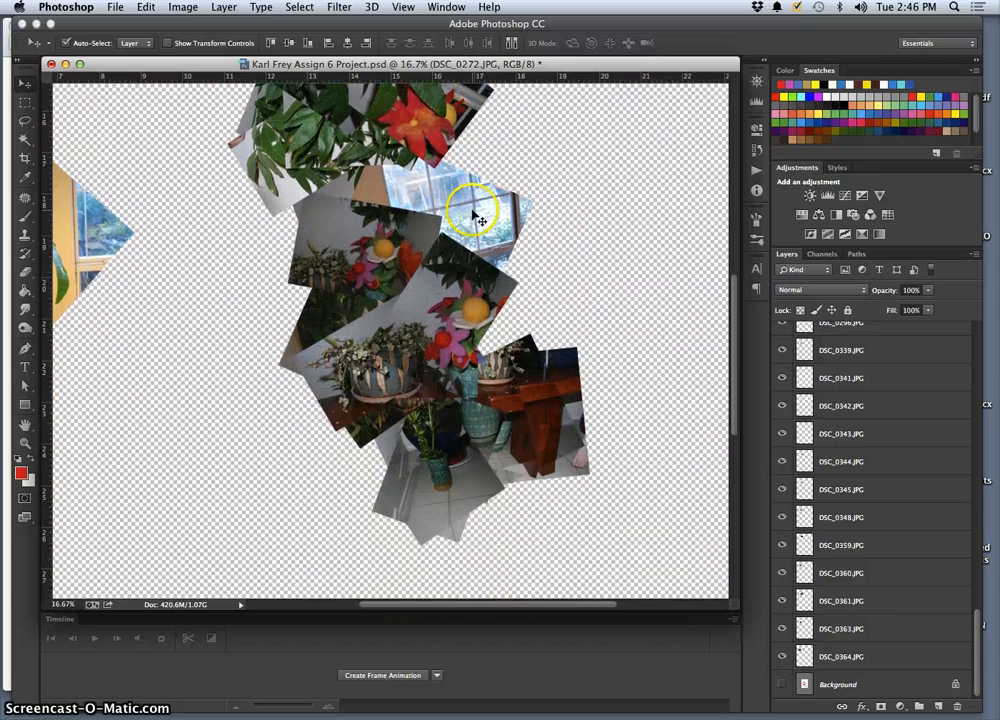
pyautogui.click(782, 684)
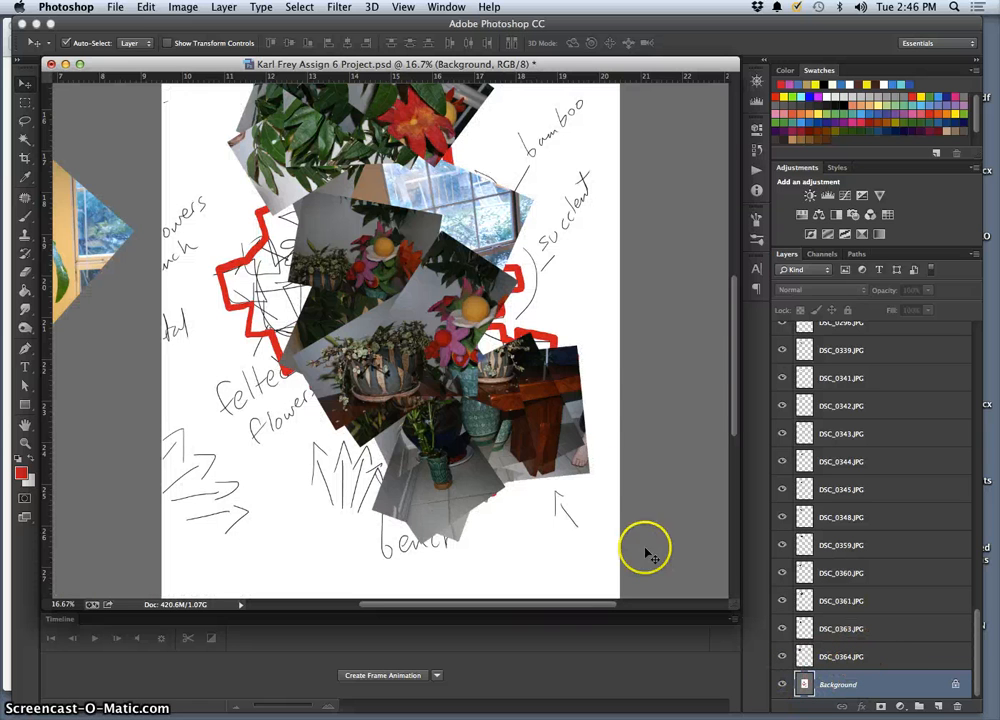
# Select the white page area of the Background layer with the Rectangular Marquee and copy it to a new layer.
pyautogui.press('super+minus')
pyautogui.press('super+minus')
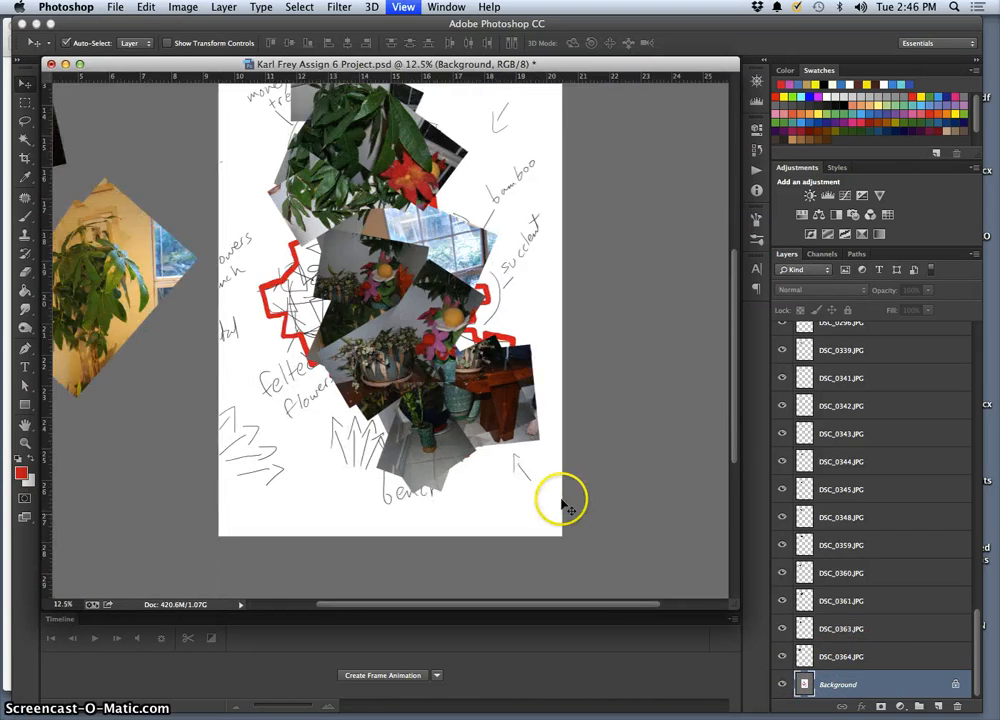
pyautogui.click(23, 105)
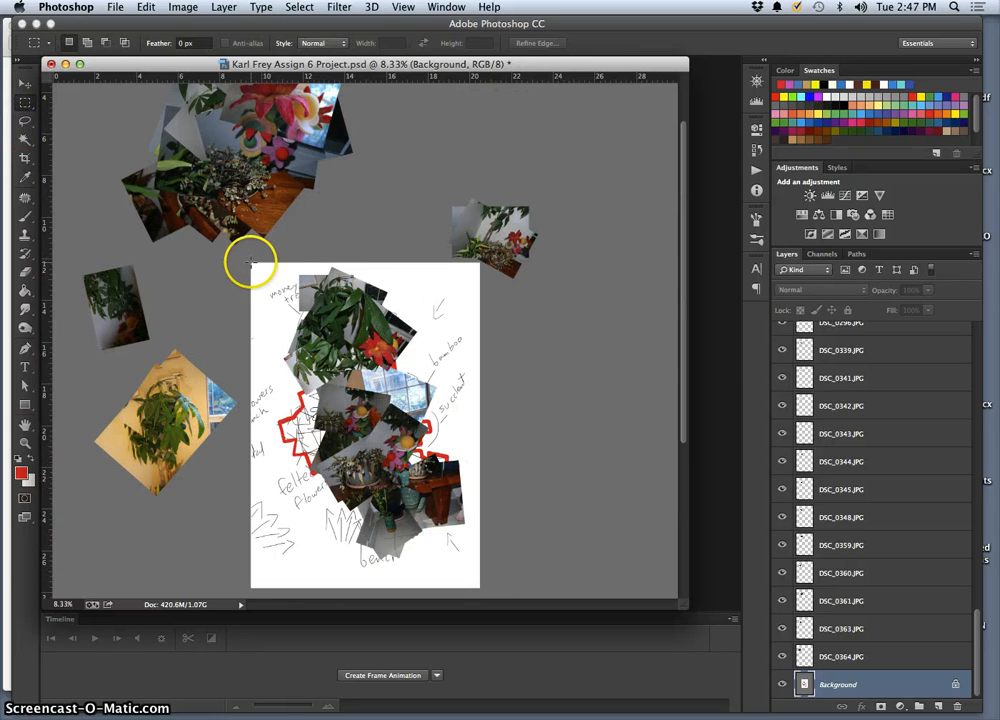
pyautogui.moveTo(260, 272); pyautogui.dragTo(478, 573)
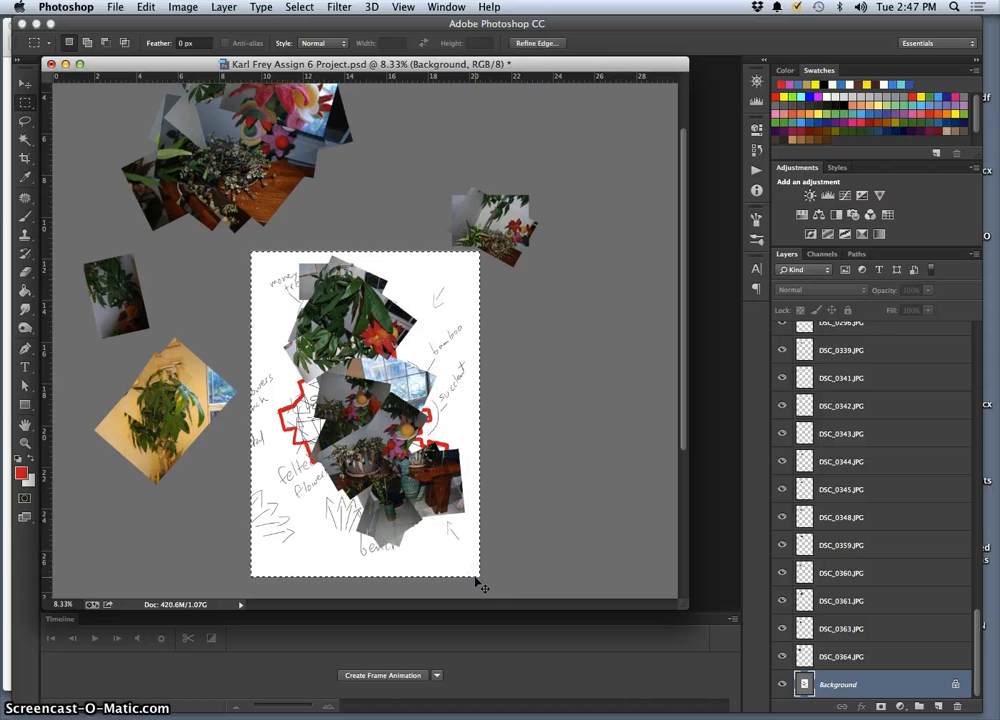
pyautogui.press('super+j')
pyautogui.scroll(-1, 818, 665)
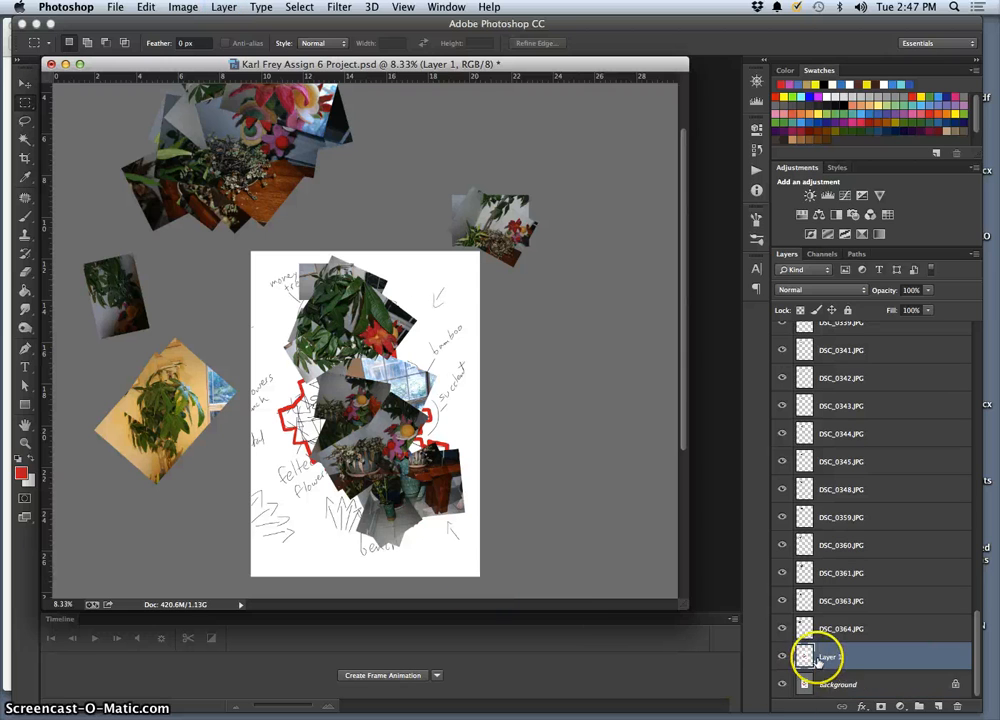
# Fill the Background layer with 50% Gray.
pyautogui.click(862, 685)
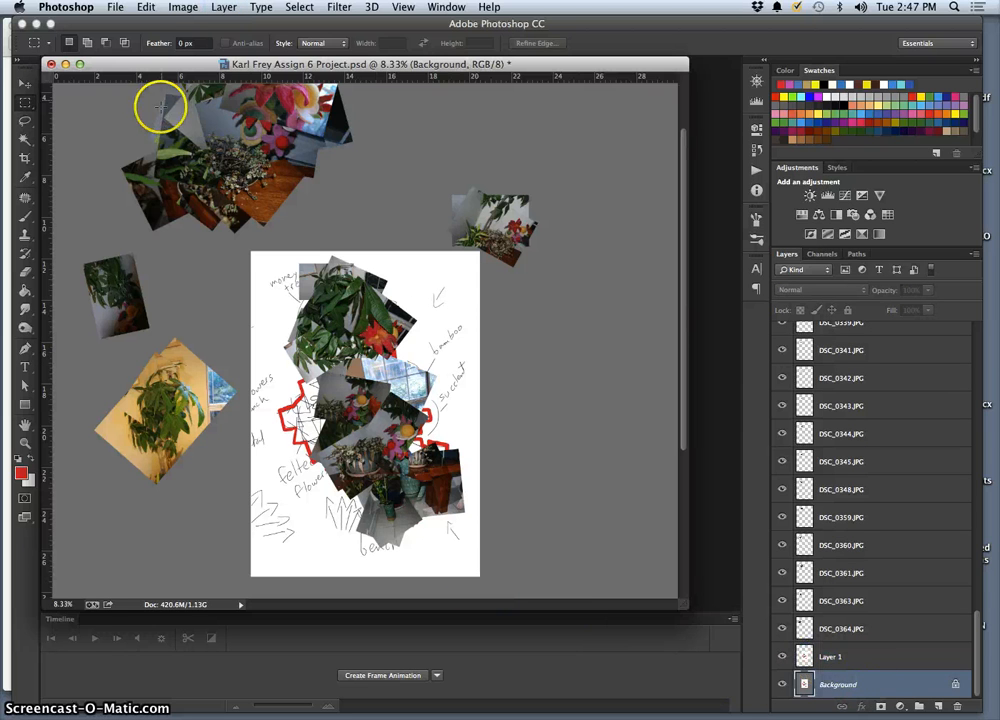
pyautogui.click(146, 8)
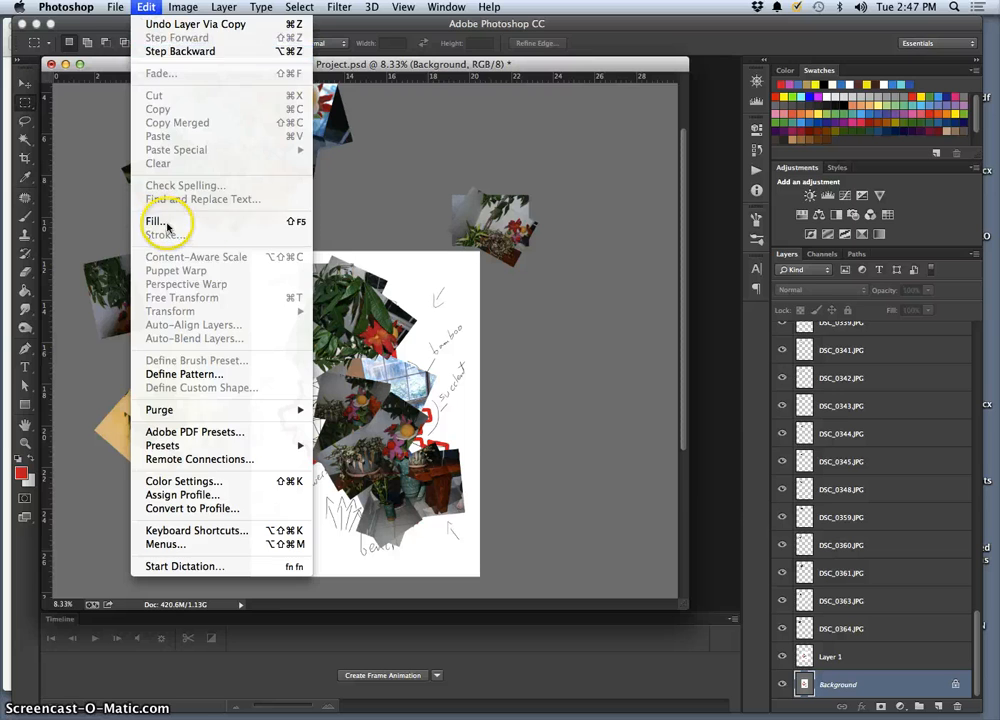
pyautogui.click(160, 217)
pyautogui.click(652, 323)
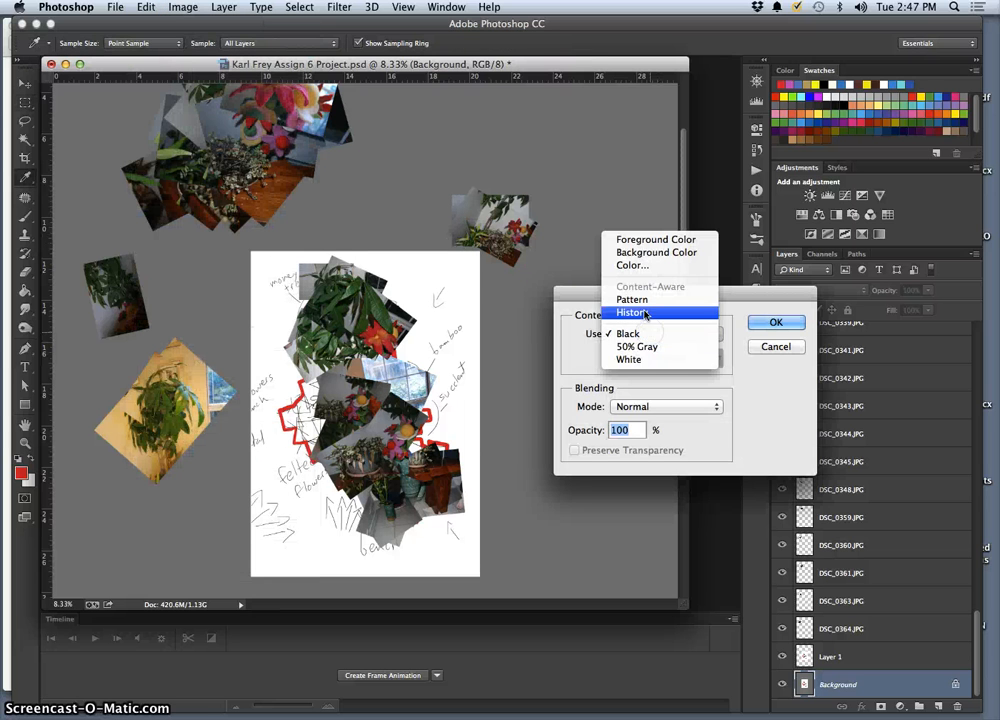
pyautogui.click(648, 347)
pyautogui.click(765, 325)
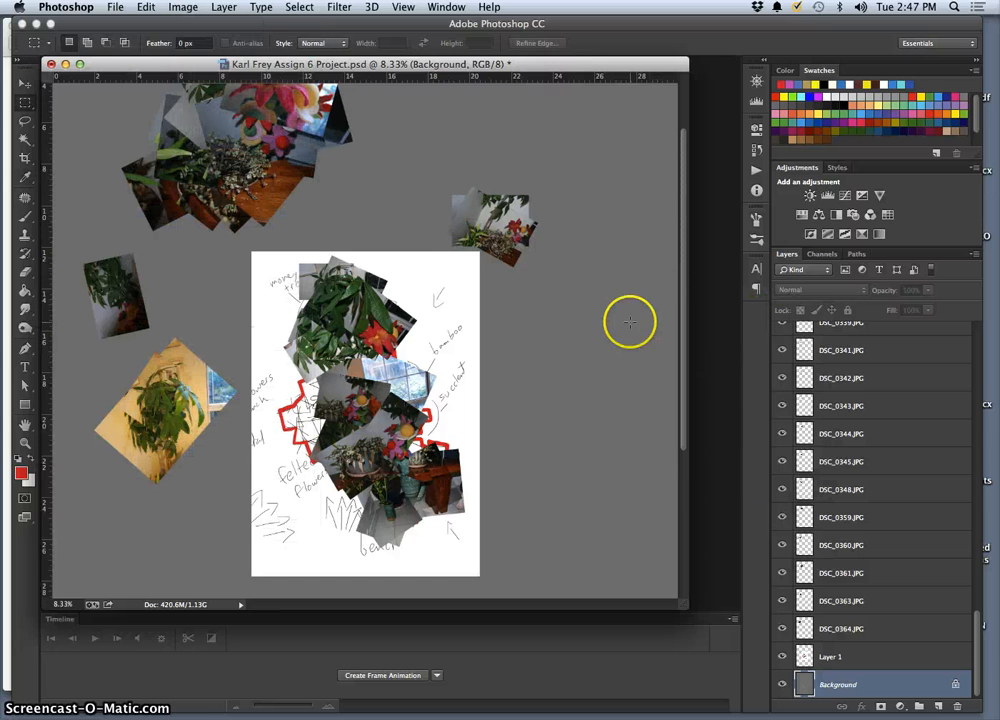
# Hide the Layer 1 sketch to examine the collage against the gray background, and show Layer 1 again.
pyautogui.click(783, 661)
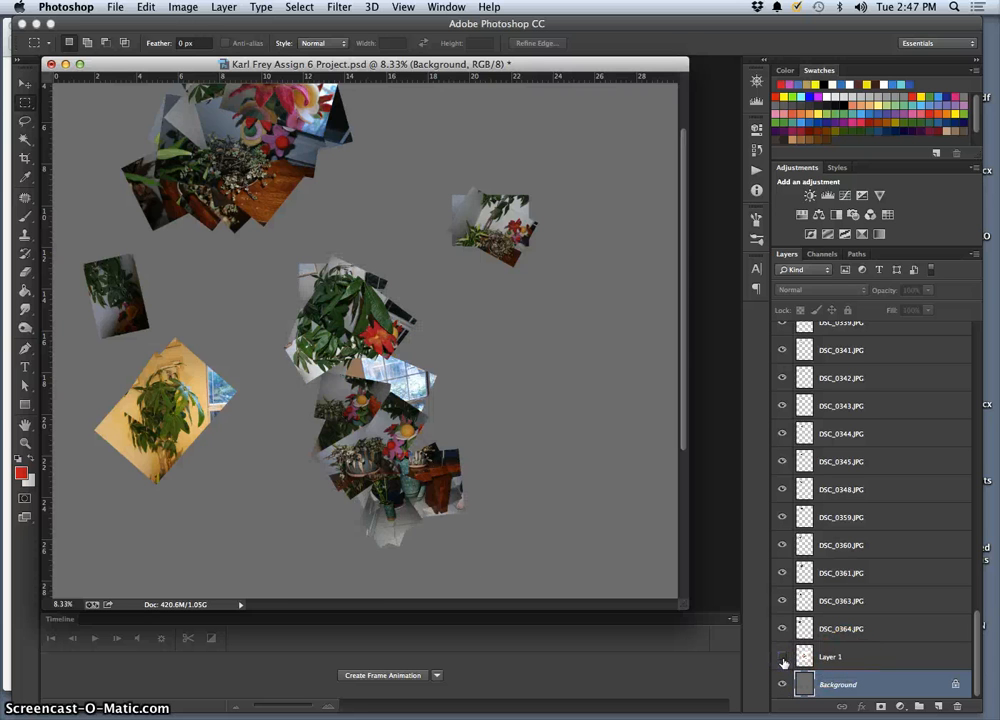
pyautogui.click(783, 661)
pyautogui.click(783, 661)
pyautogui.press('super+equal')
pyautogui.press('super+equal')
pyautogui.press('super+equal')
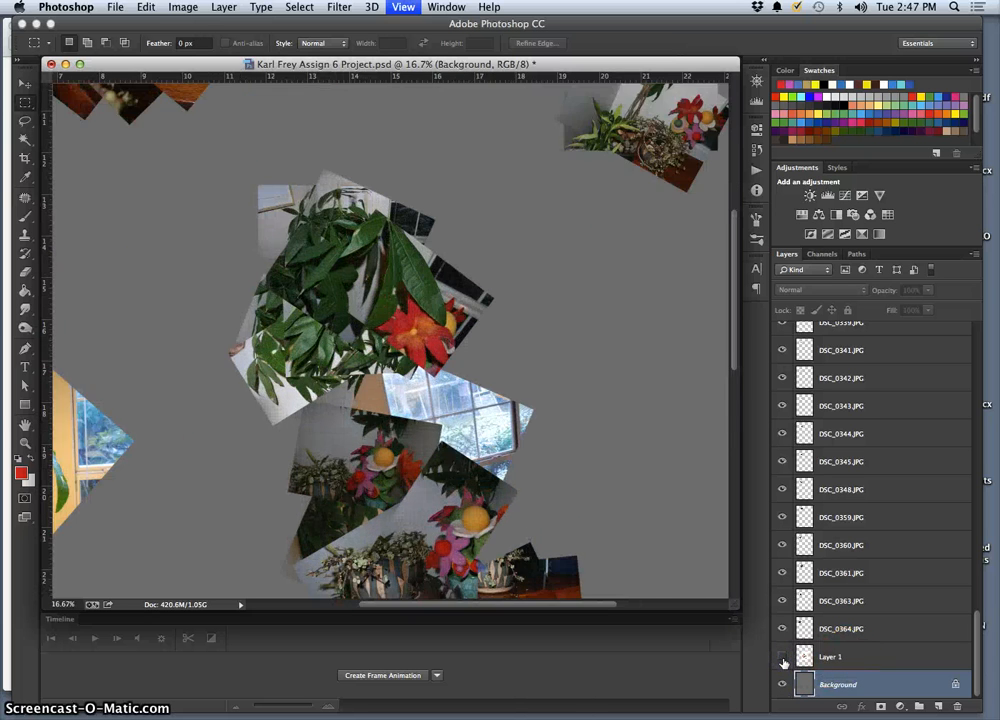
pyautogui.click(783, 661)
pyautogui.click(783, 661)
pyautogui.scroll(-10, 522, 468)
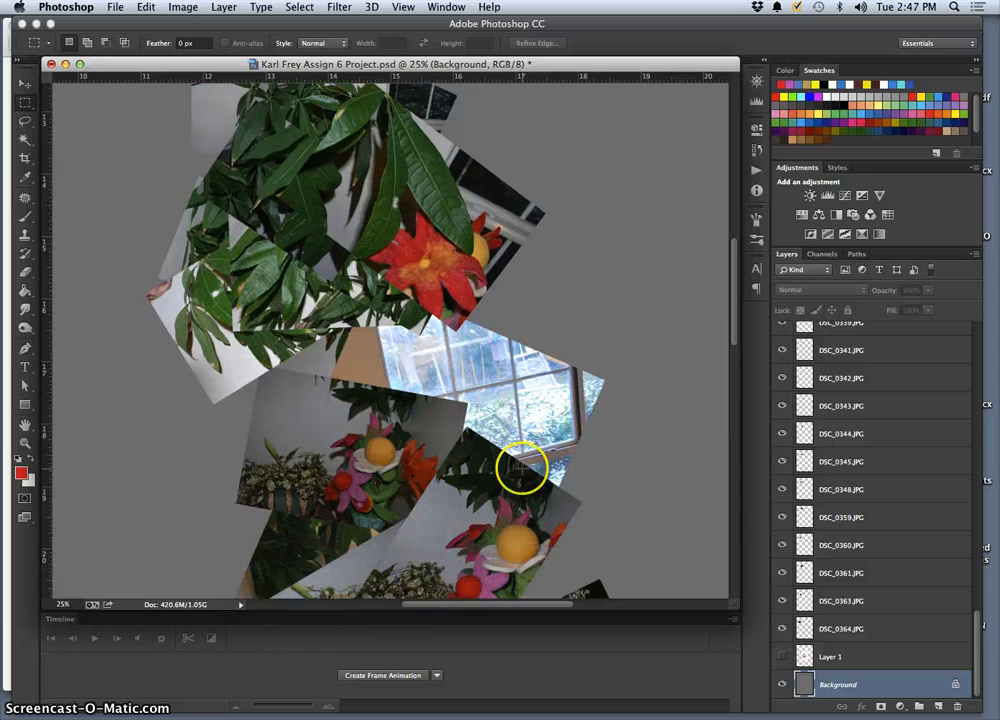
pyautogui.scroll(10, 494, 489)
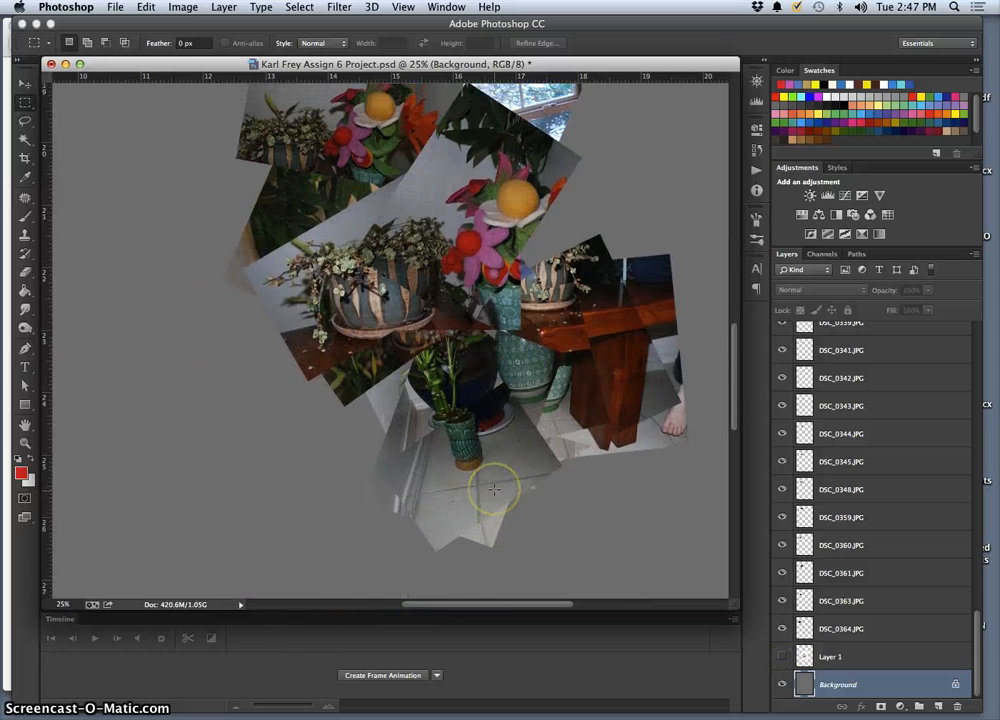
pyautogui.press('super+minus')
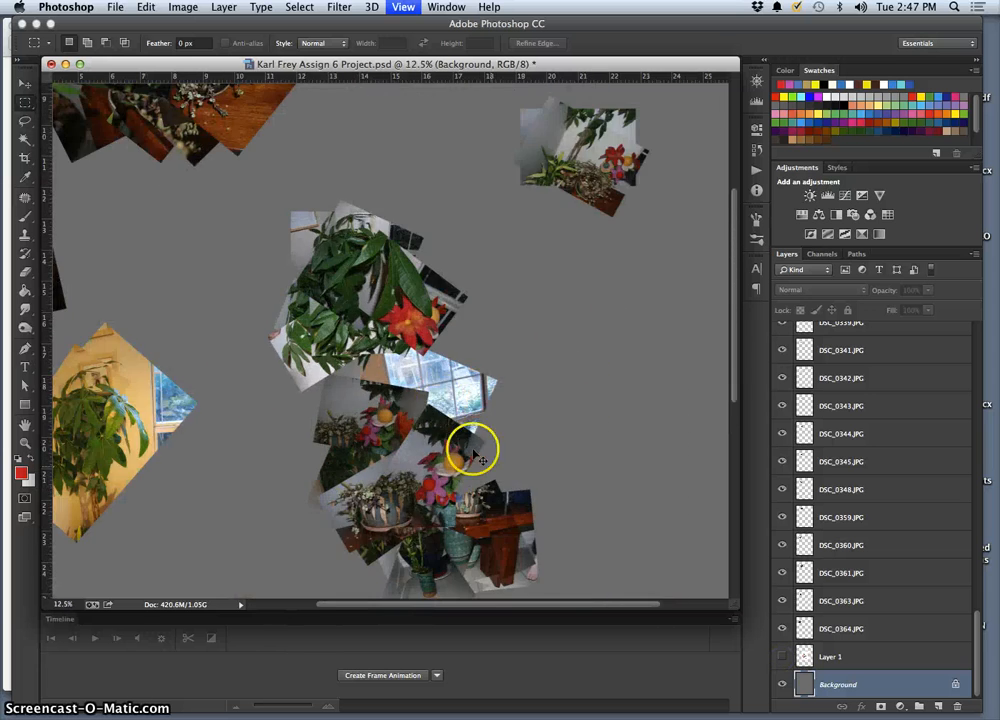
pyautogui.scroll(-4, 473, 446)
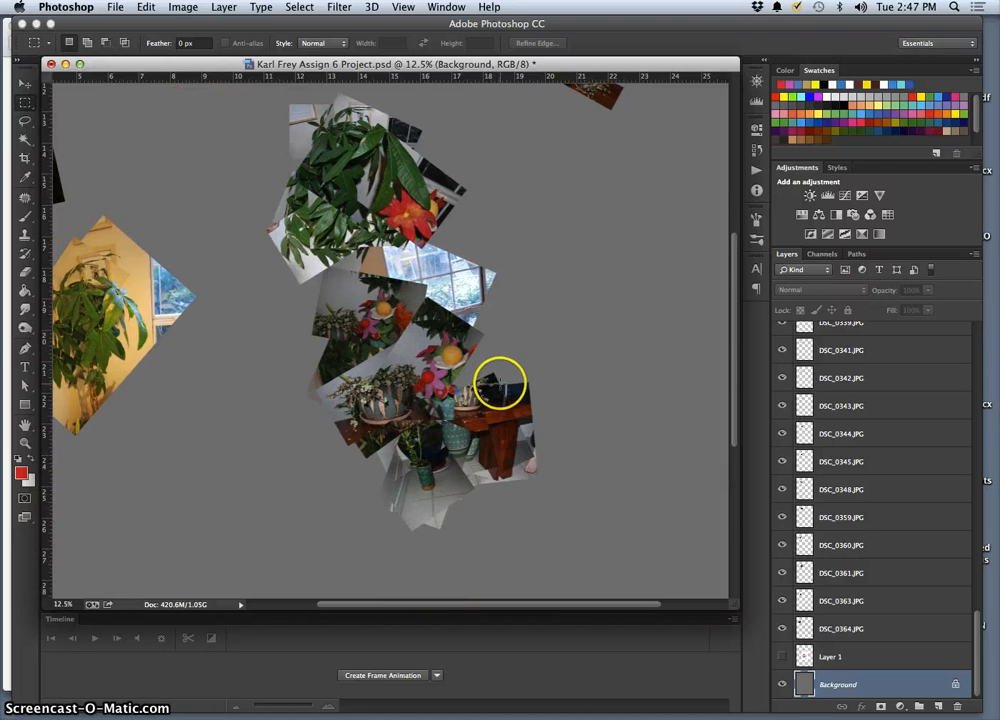
pyautogui.click(783, 657)
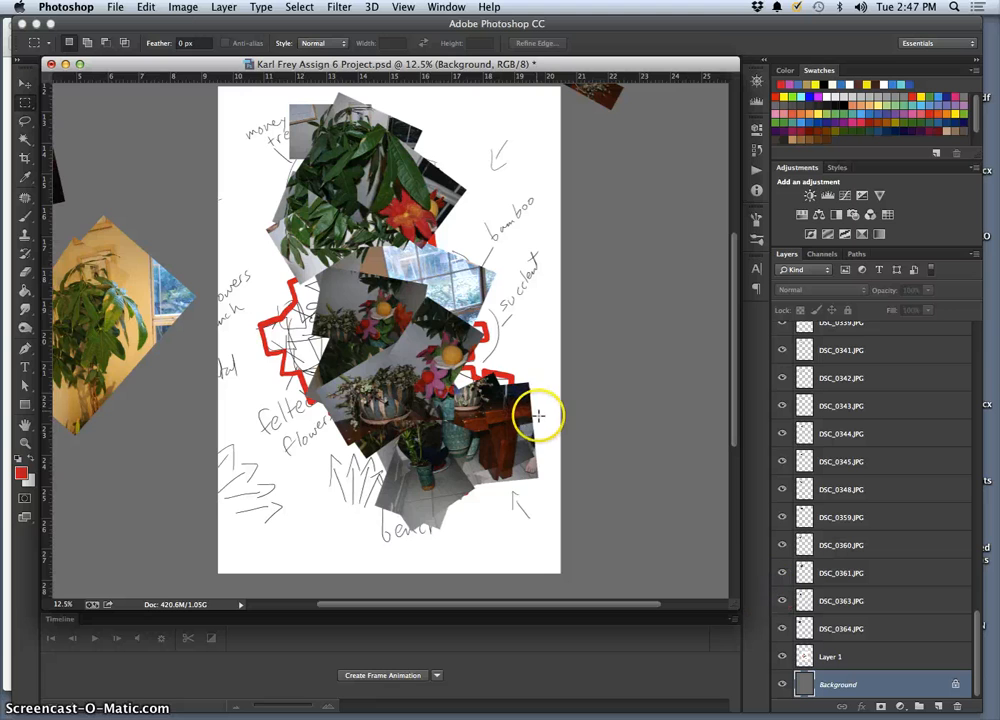
# Save the collage project file.
pyautogui.press('super+minus')
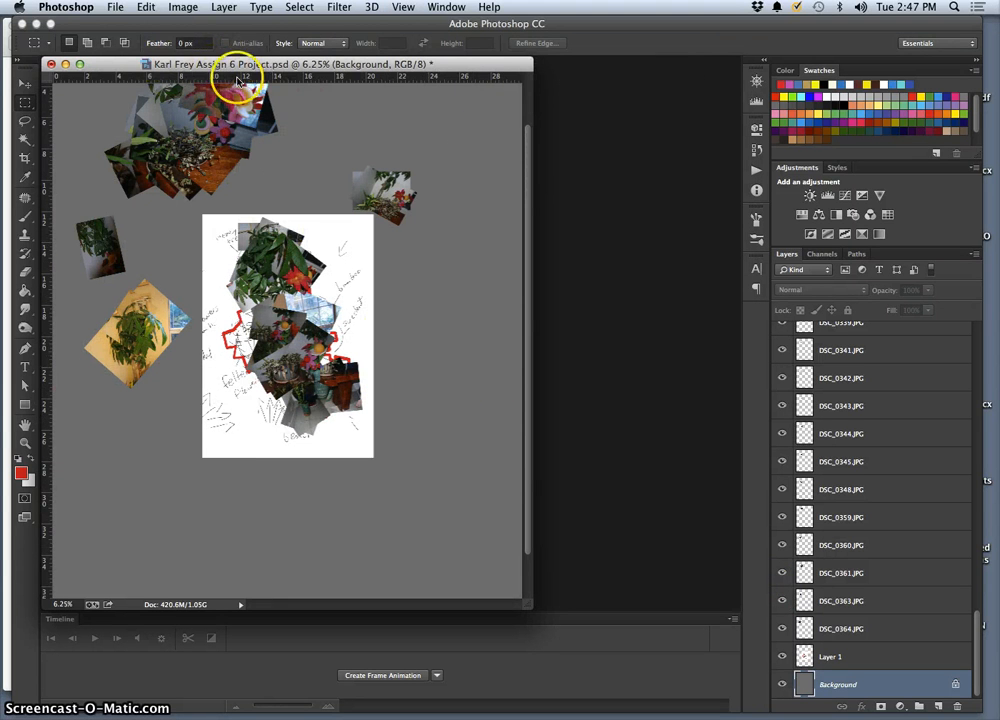
pyautogui.press('super+s')
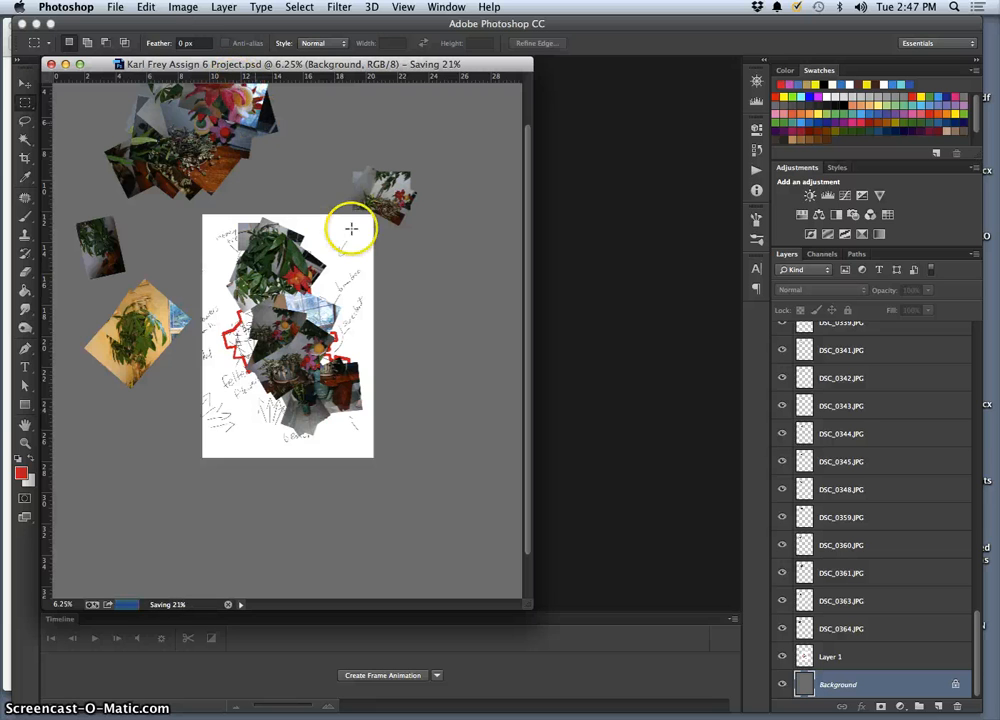
pyautogui.scroll(6, 350, 228)
pyautogui.scroll(-5, 346, 223)
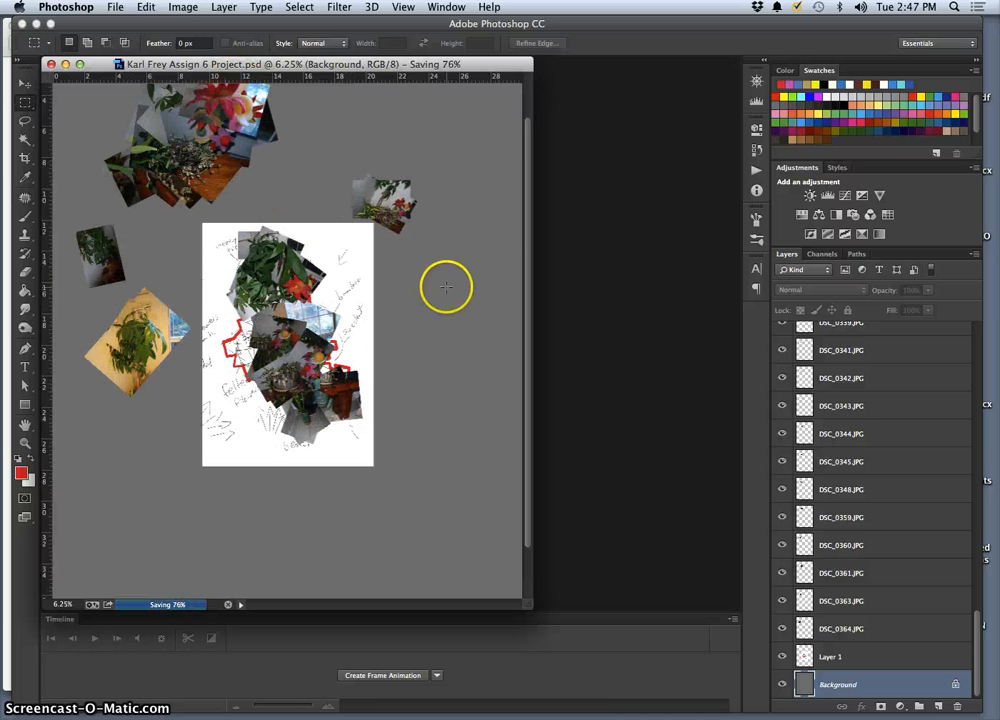
# Move the large linked felted-flower and succulent group, including DSC_0275.JPG and DSC_0283.JPG, onto the middle of the collage.
pyautogui.press('super+equal')
pyautogui.scroll(5, 455, 300)
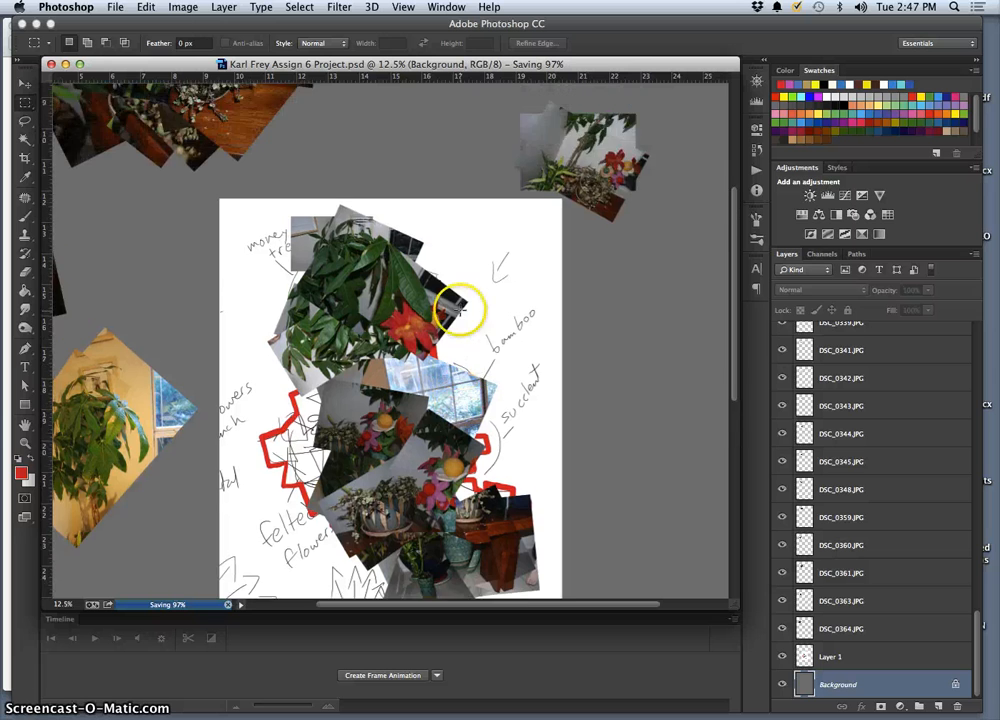
pyautogui.scroll(10, 458, 309)
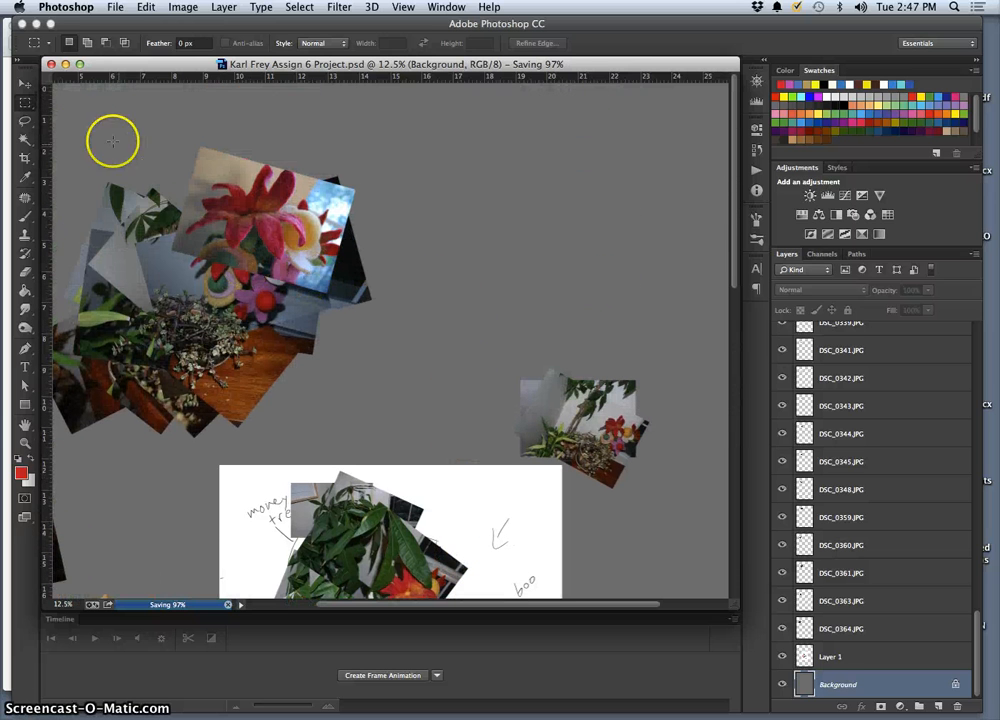
pyautogui.click(25, 83)
pyautogui.moveTo(301, 230); pyautogui.dragTo(456, 342)
pyautogui.scroll(-15, 467, 386)
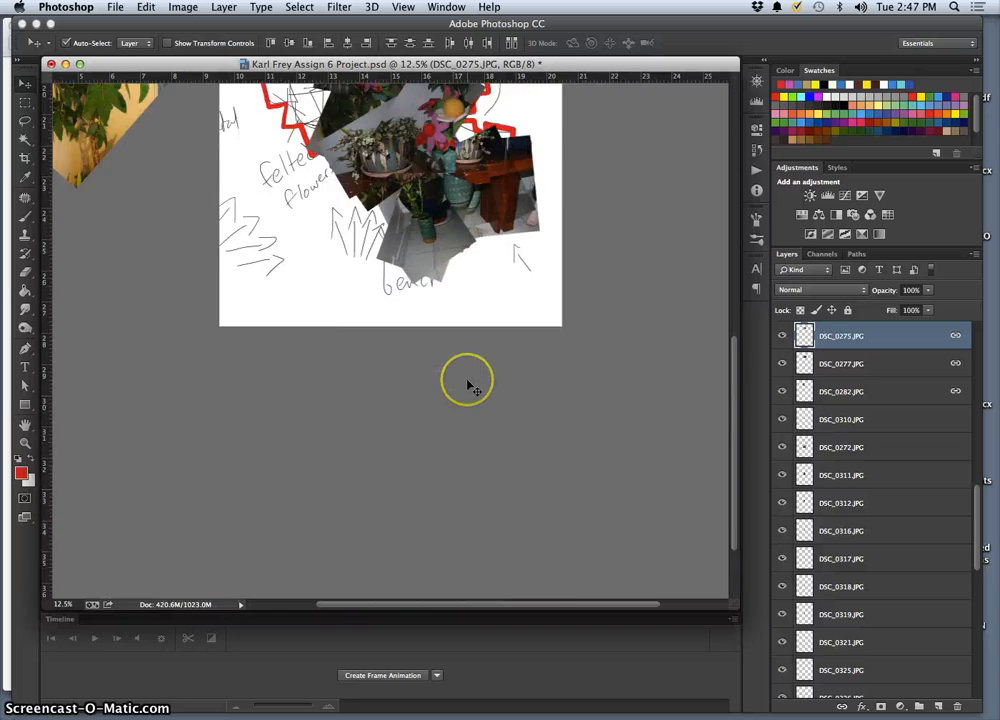
pyautogui.scroll(15, 466, 380)
pyautogui.moveTo(459, 320); pyautogui.dragTo(448, 496)
pyautogui.scroll(-5, 450, 494)
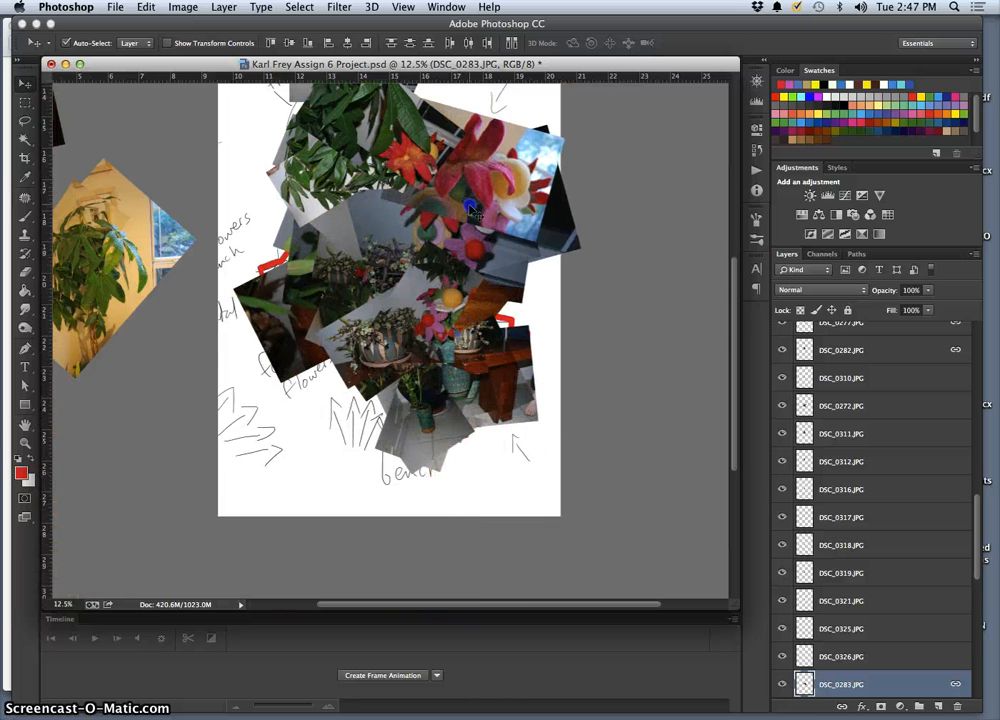
pyautogui.moveTo(487, 198); pyautogui.dragTo(487, 221)
# Scale the linked felted-flower group to 72.33%, rotate it -6.69°, and position it beneath the money tree.
pyautogui.press('super+t')
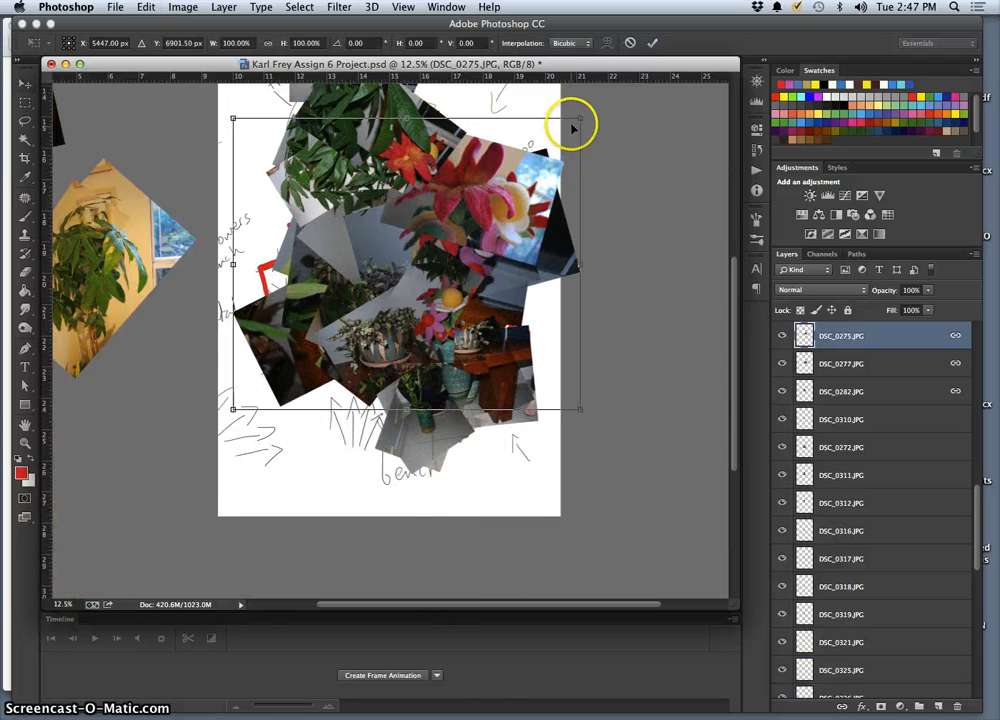
pyautogui.moveTo(575, 121); pyautogui.dragTo(497, 172)
pyautogui.moveTo(405, 233); pyautogui.dragTo(405, 204)
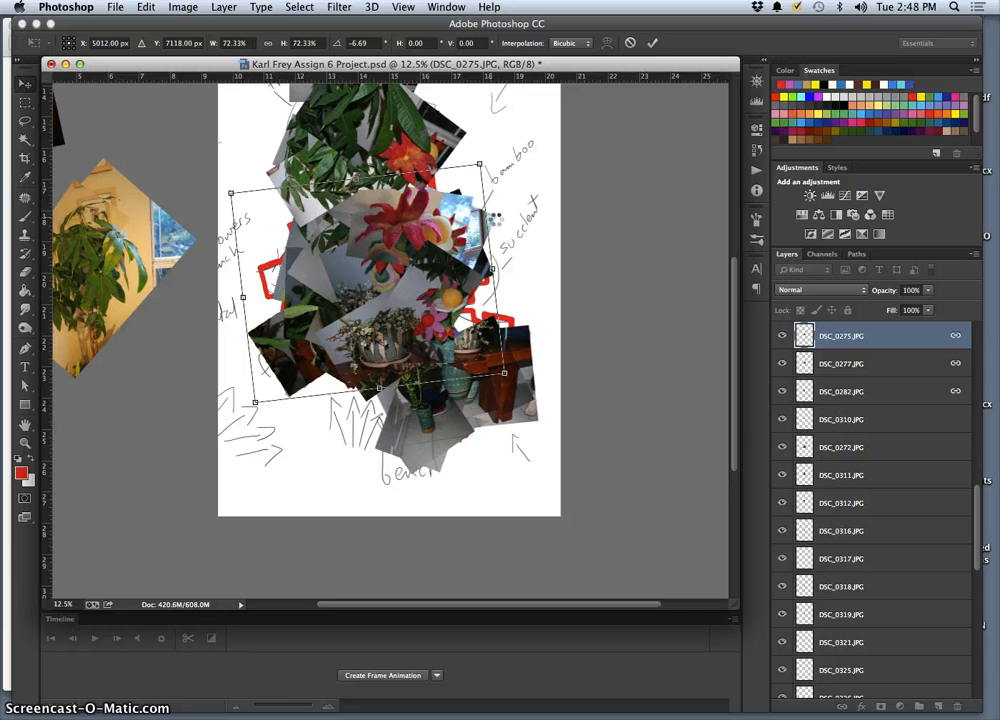
pyautogui.press('Return')
pyautogui.moveTo(497, 230)
pyautogui.mouseDown()
pyautogui.moveTo(500, 207)
pyautogui.moveTo(517, 200)
pyautogui.moveTo(499, 210)
pyautogui.moveTo(498, 228)
pyautogui.mouseUp()
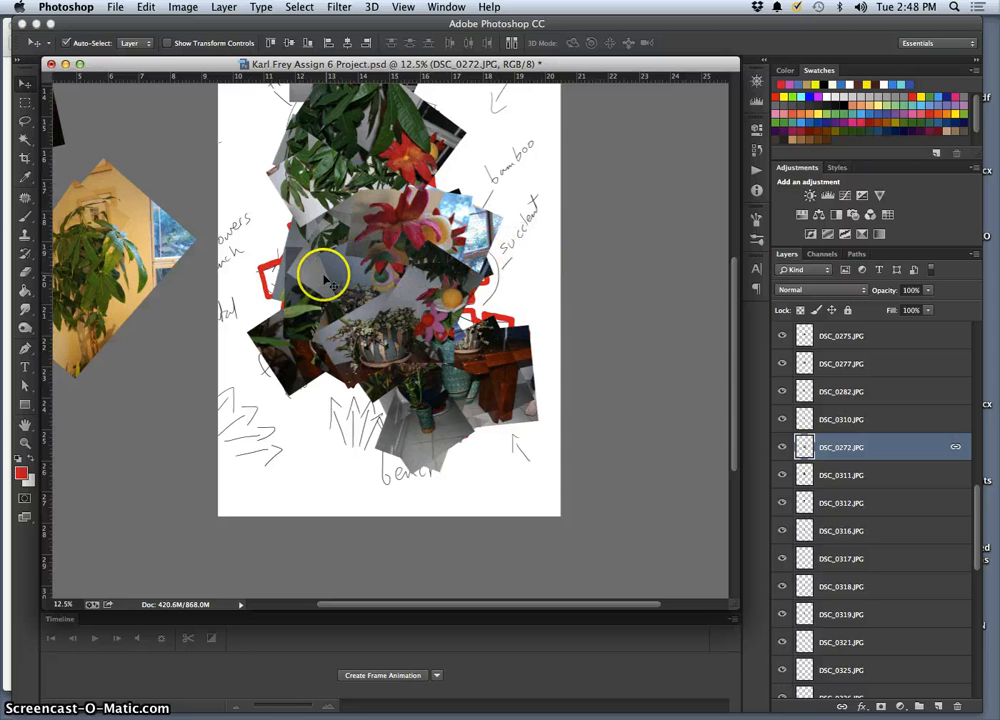
# Send the photo layer DSC_0320.JPG backward in the stack to just below DSC_0305.JPG.
pyautogui.moveTo(324, 283); pyautogui.dragTo(432, 288)
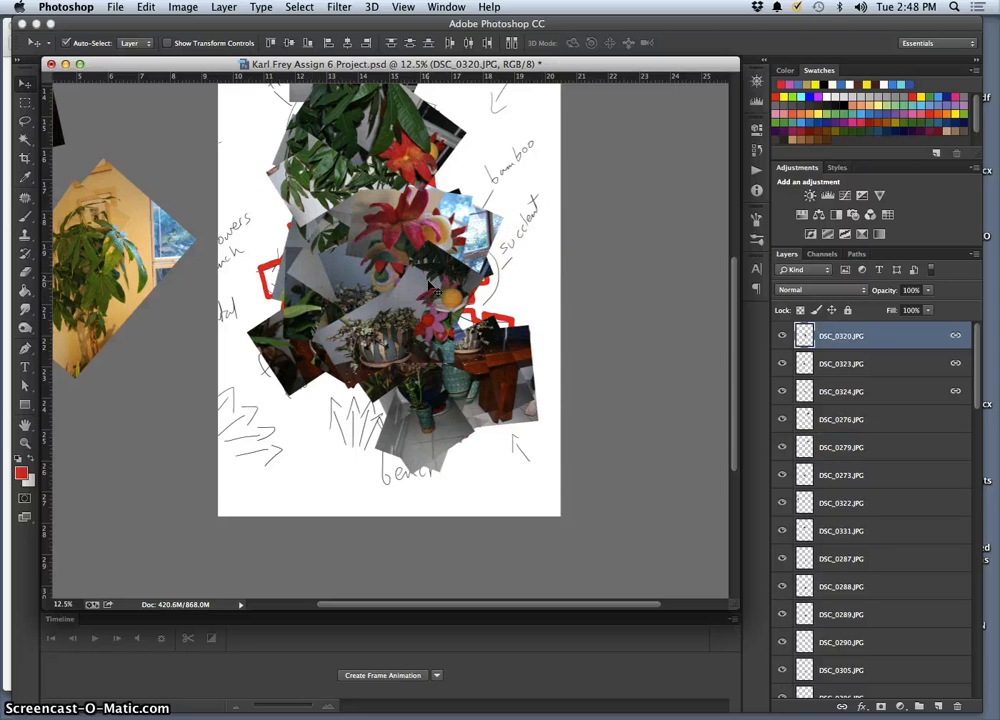
pyautogui.press('super+bracketleft')
pyautogui.press('super+bracketleft')
pyautogui.press('super+bracketleft')
pyautogui.press('super+bracketleft')
pyautogui.press('super+bracketleft')
pyautogui.press('super+bracketleft')
pyautogui.press('super+bracketleft')
pyautogui.press('super+bracketleft')
pyautogui.press('super+bracketleft')
pyautogui.press('super+bracketleft')
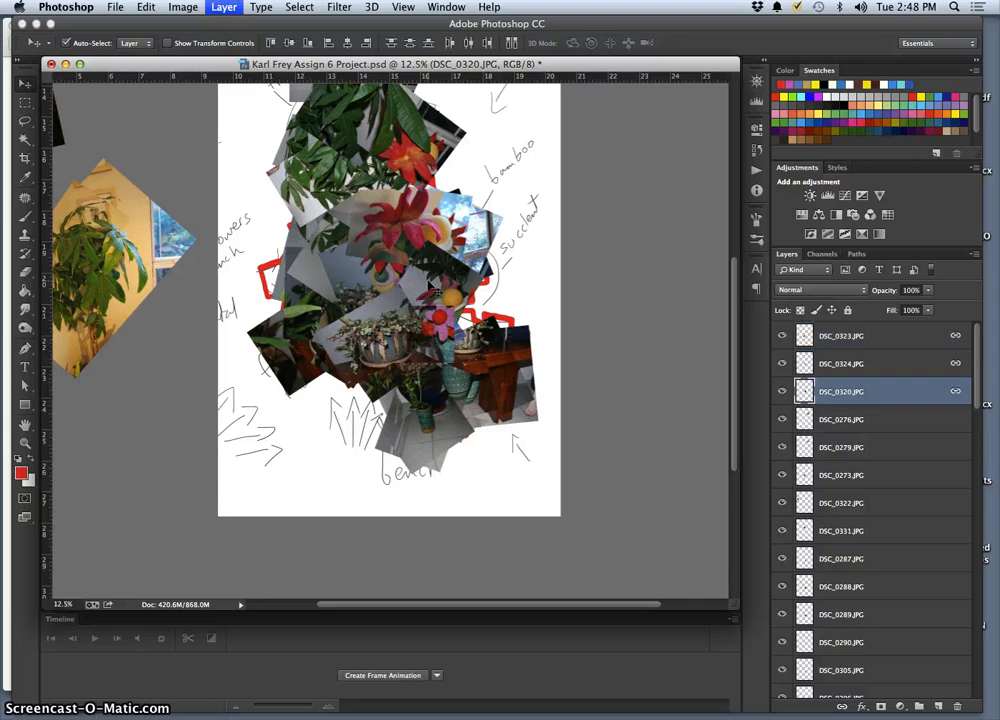
pyautogui.press('super+bracketleft')
pyautogui.press('super+bracketleft')
pyautogui.press('super+bracketleft')
pyautogui.press('super+bracketleft')
pyautogui.press('super+bracketleft')
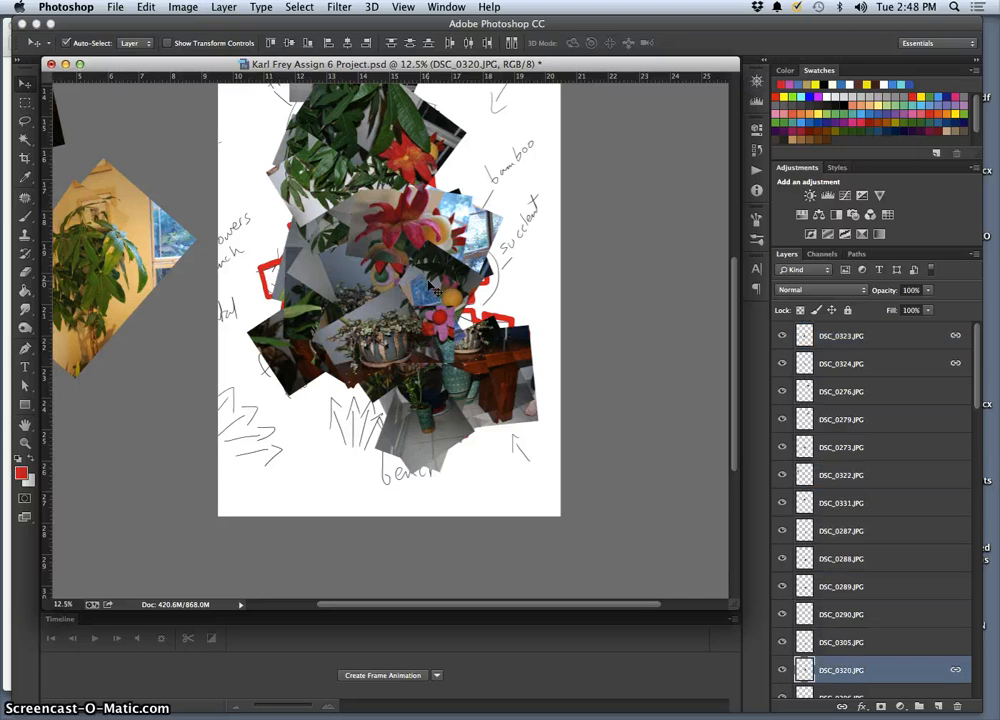
# Send the photo layer DSC_0320.JPG further backward in the stack until it sits just below DSC_0310.JPG.
pyautogui.press('super+bracketleft')
pyautogui.press('super+bracketleft')
pyautogui.press('super+bracketleft')
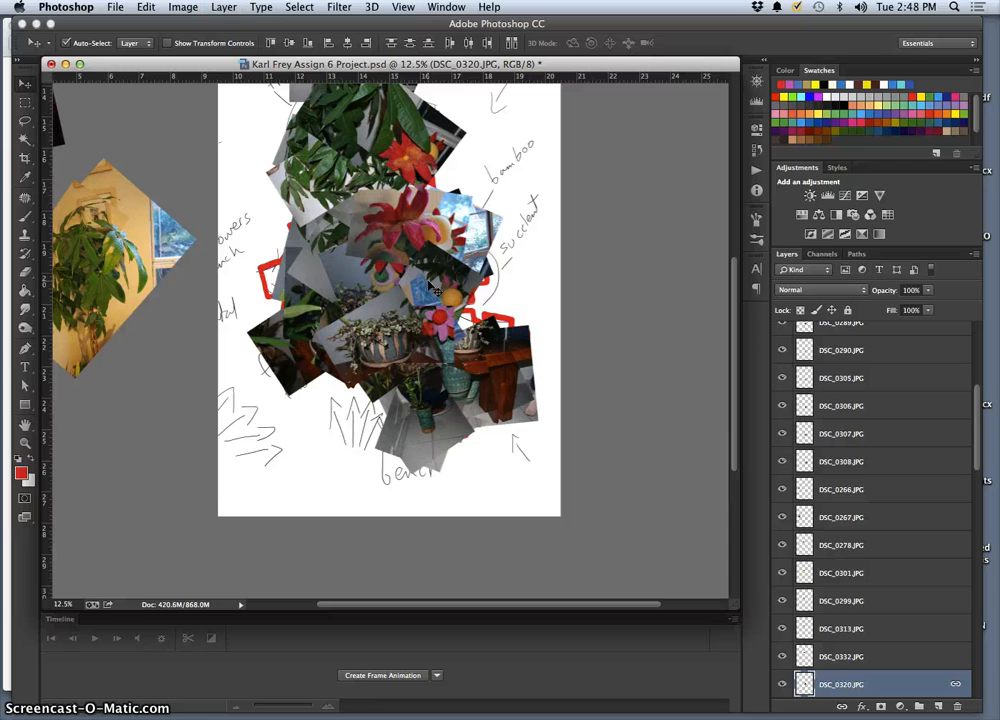
pyautogui.press('super+bracketleft')
pyautogui.press('super+bracketleft')
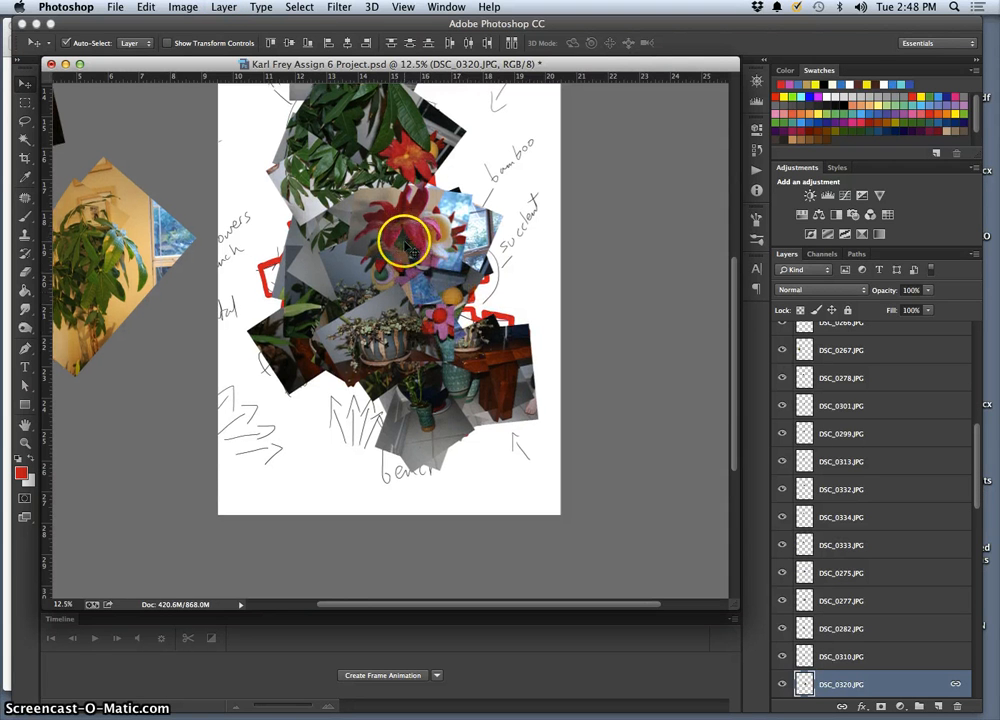
pyautogui.press('super+equal')
pyautogui.press('super+equal')
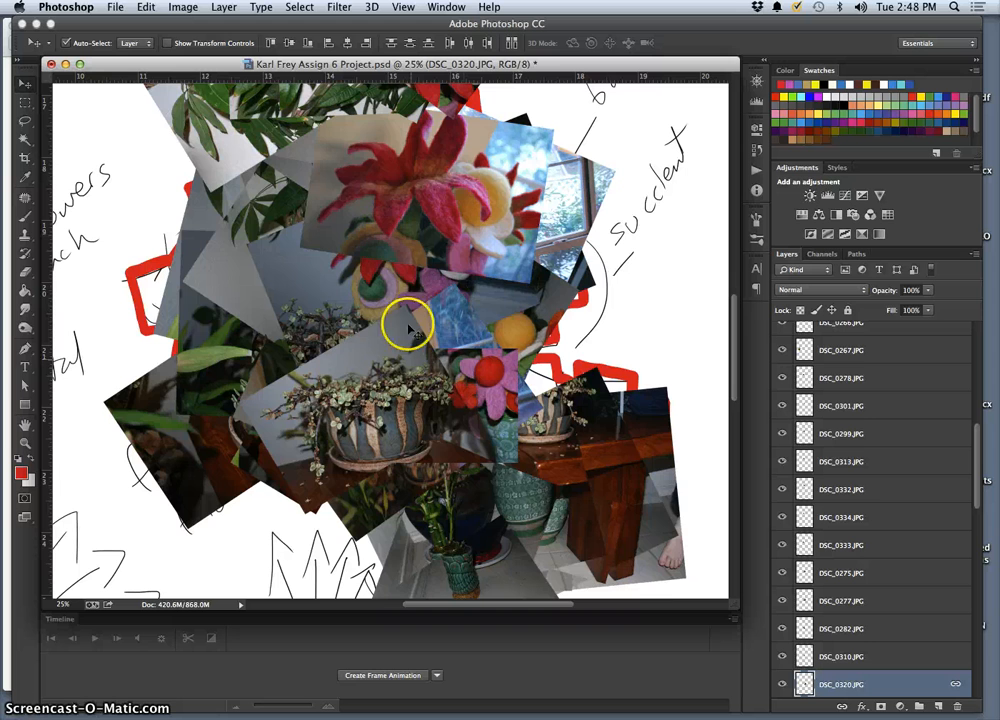
pyautogui.scroll(5, 360, 172)
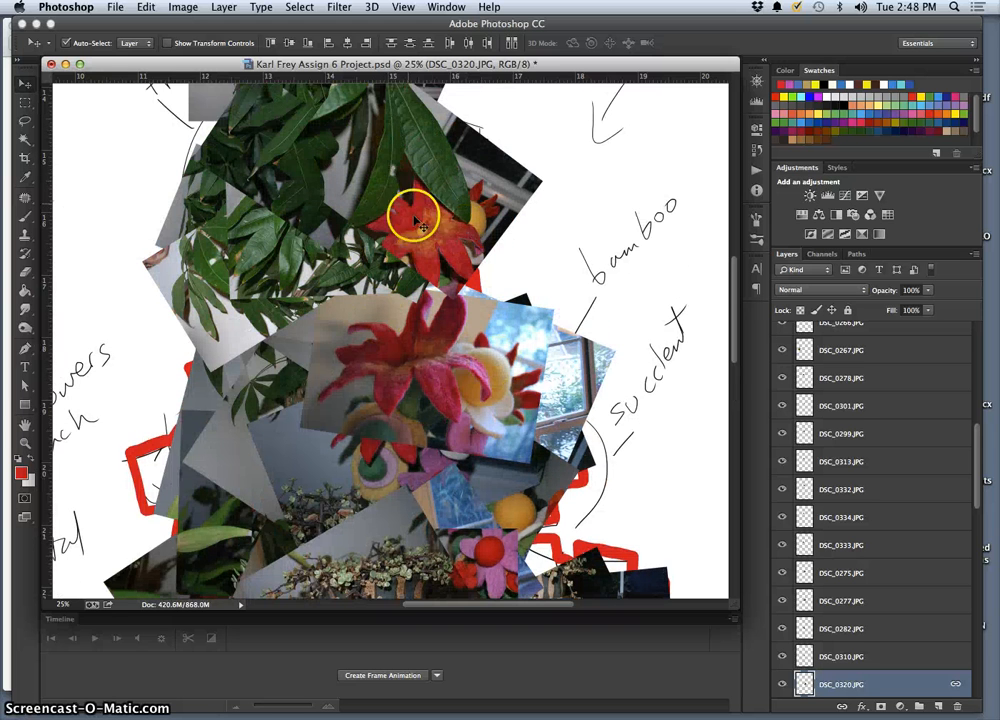
pyautogui.scroll(-3, 432, 297)
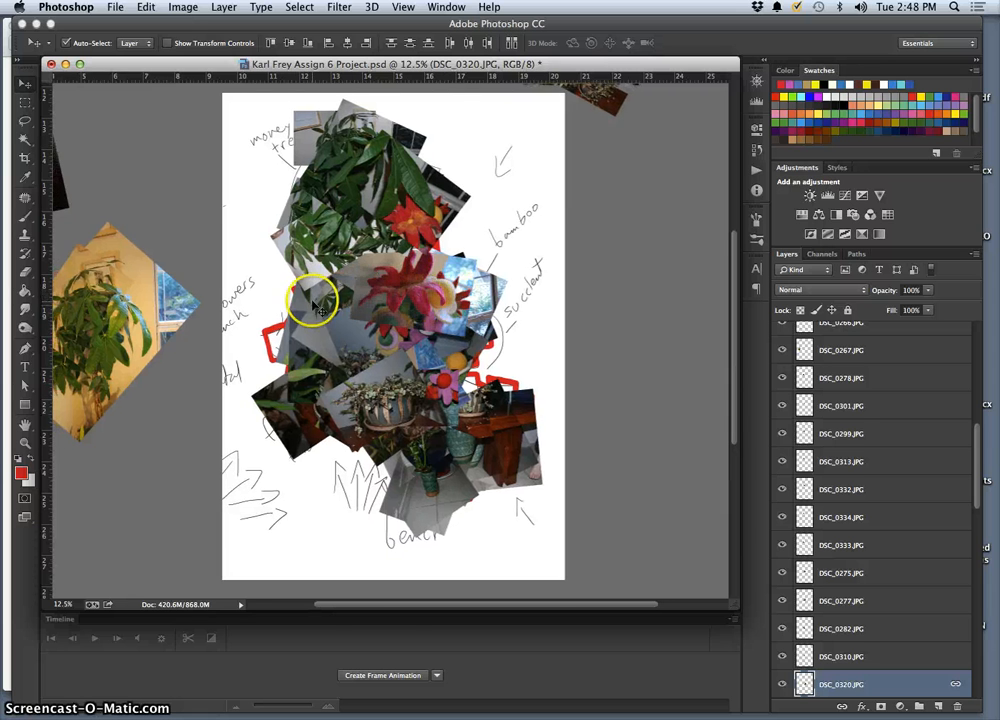
# Move the linked yellow-wall money tree photos, DSC_0266.JPG and DSC_0267.JPG, from outside the canvas onto the middle of the collage.
pyautogui.scroll(3, 355, 310)
pyautogui.scroll(4, 362, 305)
pyautogui.hscroll(-3, 411, 306)
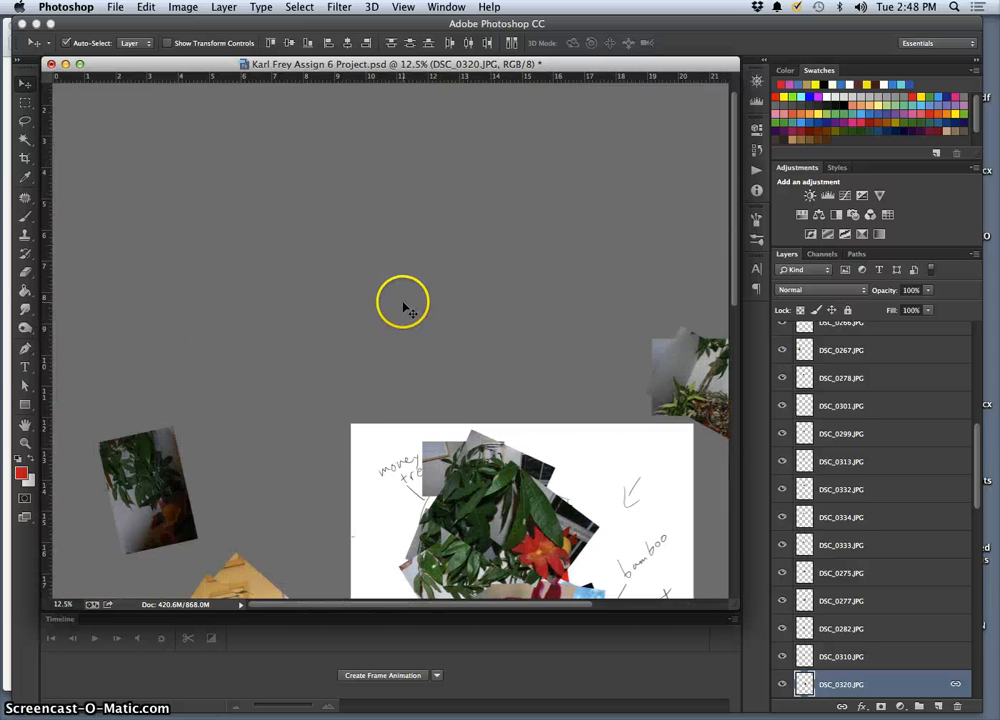
pyautogui.scroll(-10, 403, 307)
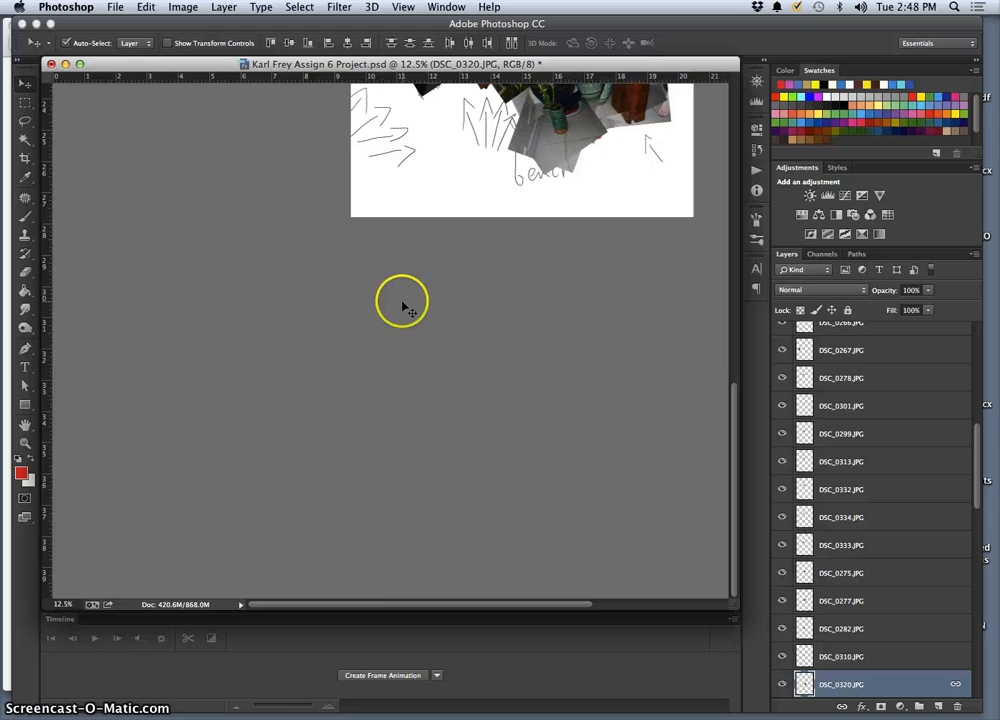
pyautogui.hscroll(5, 403, 308)
pyautogui.scroll(8, 398, 307)
pyautogui.hscroll(-5, 395, 300)
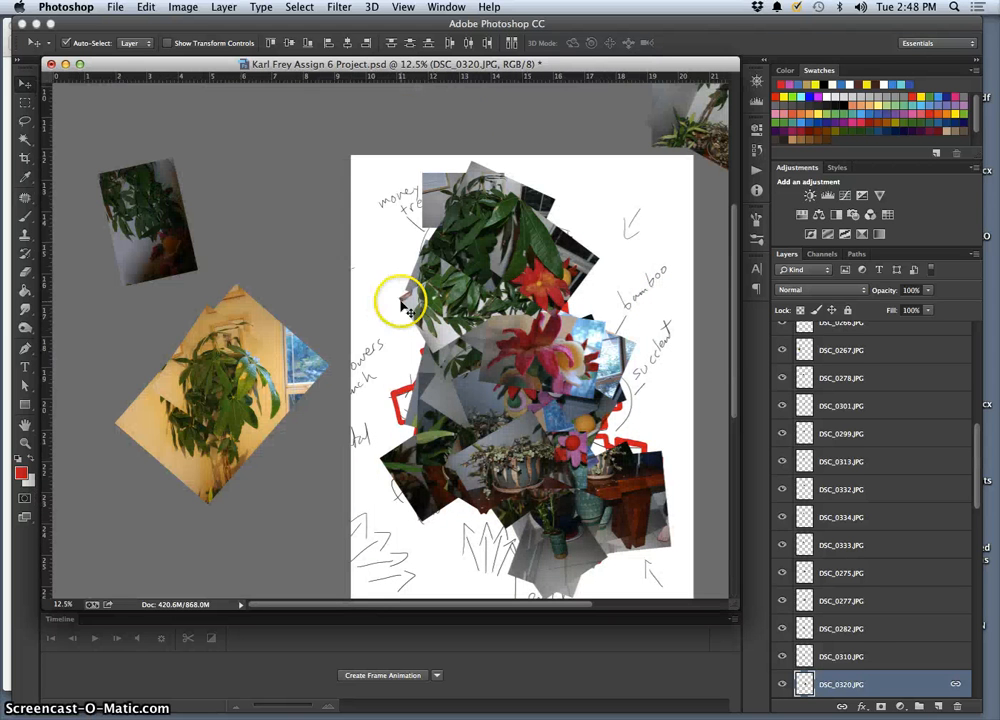
pyautogui.moveTo(229, 393); pyautogui.dragTo(500, 342)
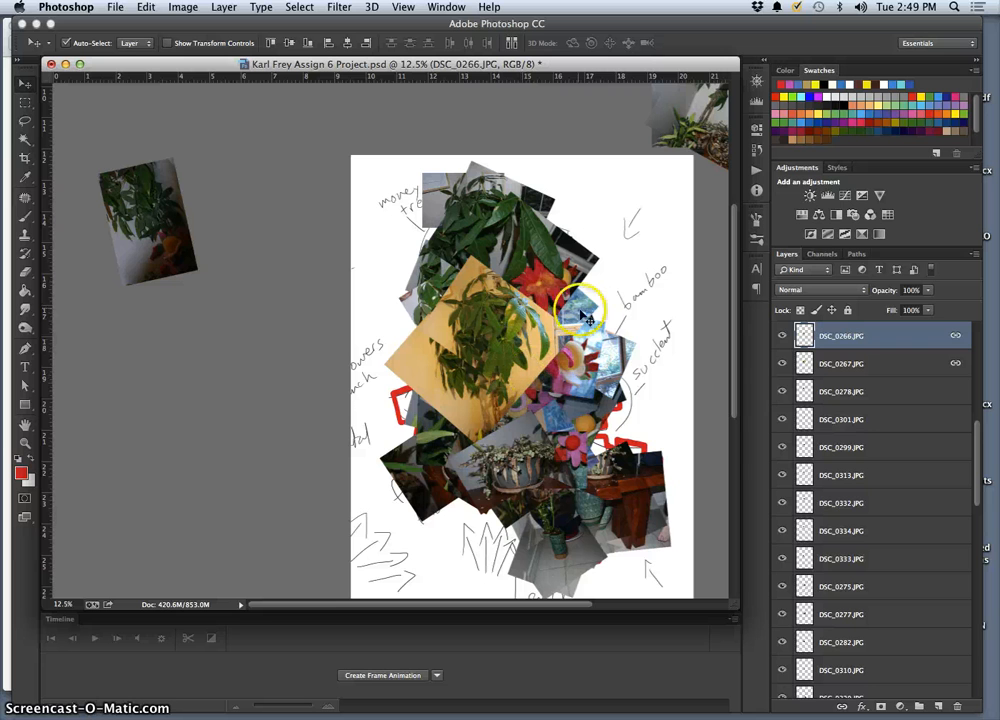
# Select DSC_0266.JPG and DSC_0267.JPG together and send them backward in the stack to between DSC_0310.JPG and DSC_0320.JPG.
pyautogui.click(585, 318)
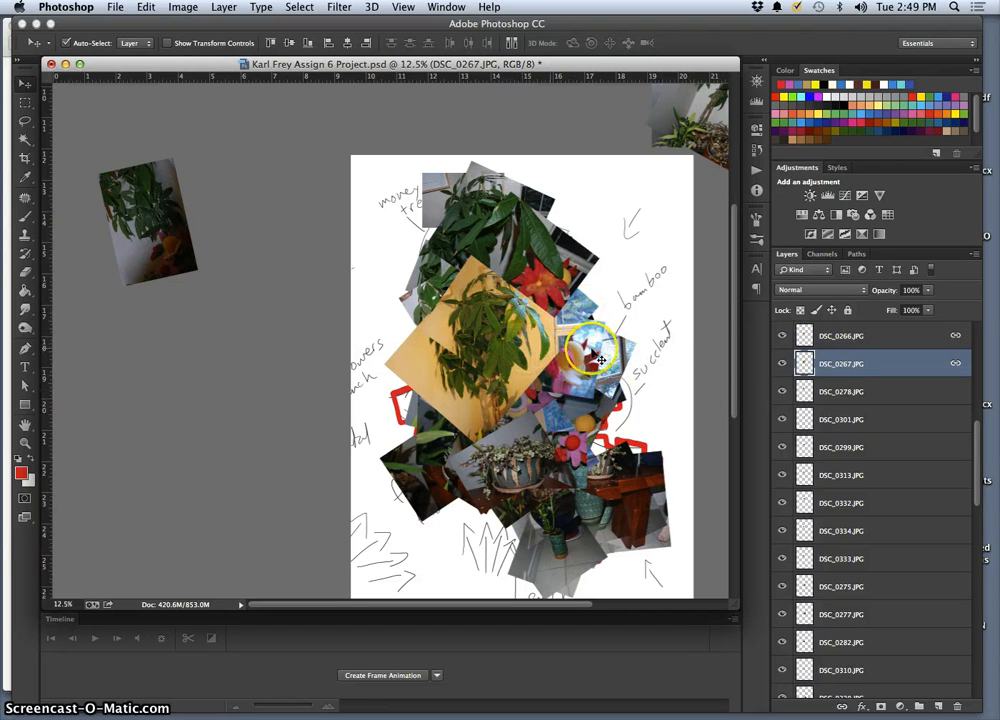
pyautogui.scroll(5, 840, 355)
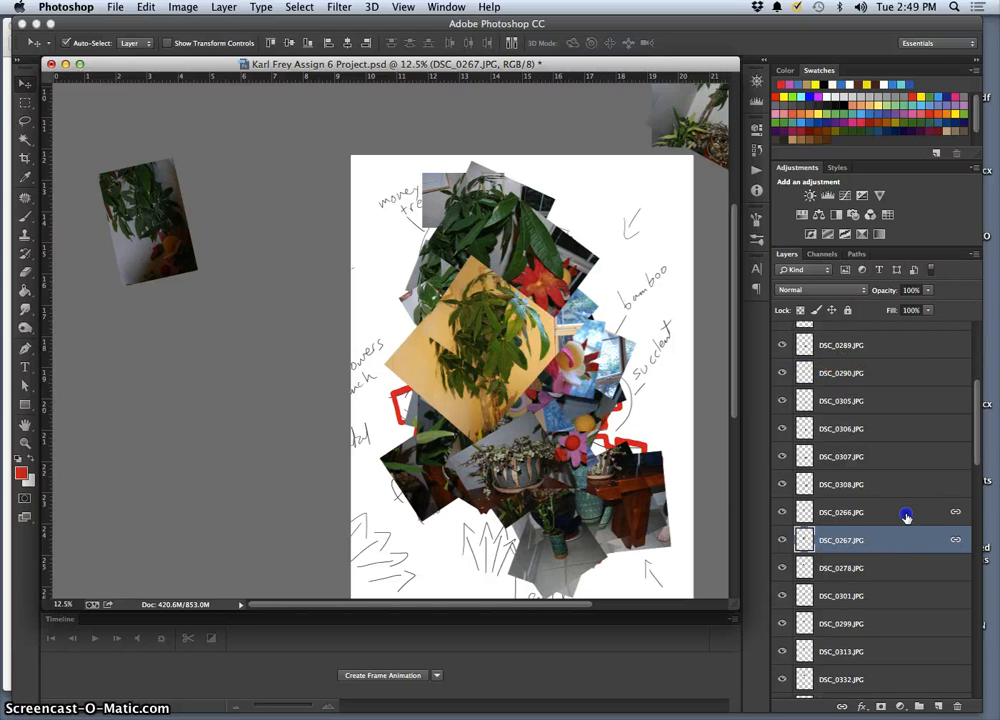
pyautogui.keyDown('shift'); pyautogui.click(906, 516); pyautogui.keyUp('shift')
pyautogui.press('super+bracketleft')
pyautogui.press('super+bracketleft')
pyautogui.press('super+bracketleft')
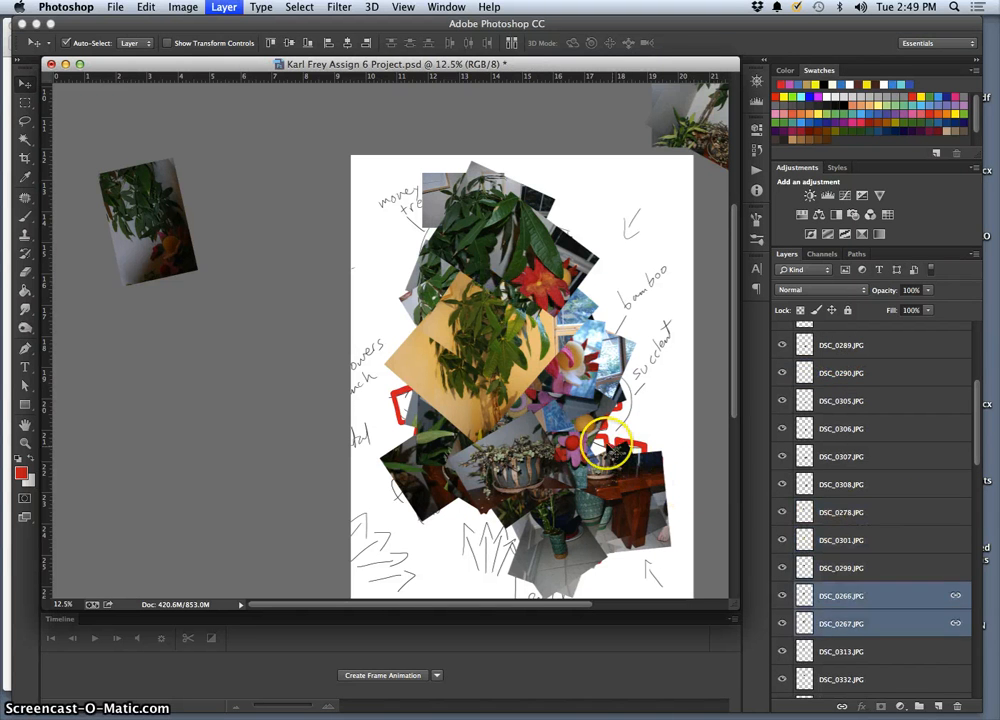
pyautogui.press('super+bracketleft')
pyautogui.press('super+bracketleft')
pyautogui.press('super+bracketleft')
pyautogui.press('super+bracketleft')
pyautogui.press('super+bracketleft')
pyautogui.press('super+bracketleft')
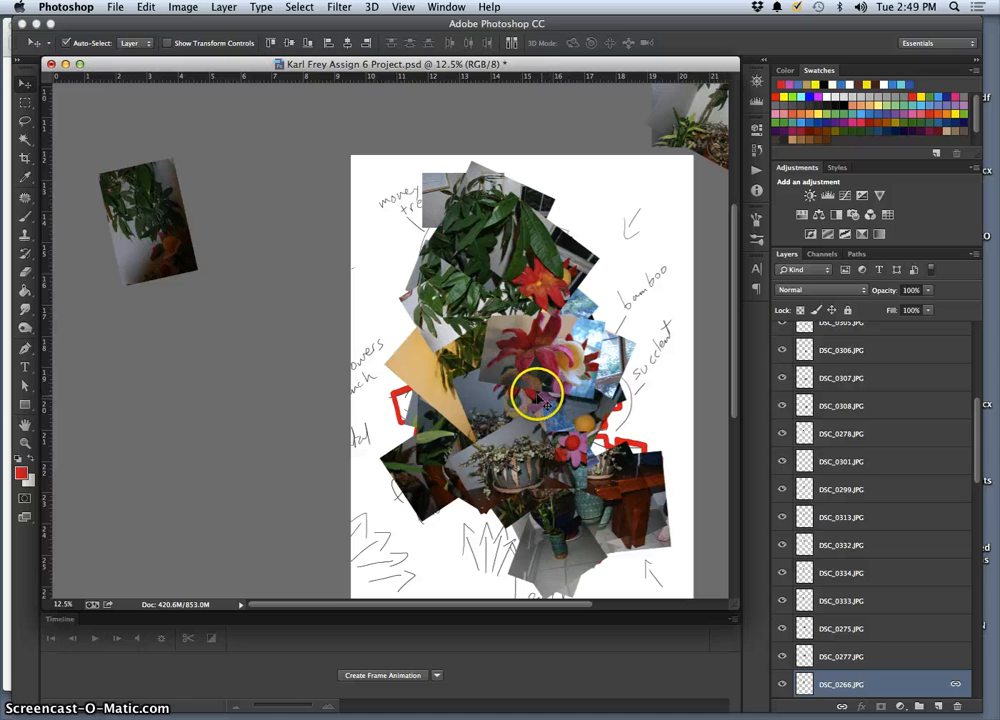
pyautogui.press('super+bracketleft')
pyautogui.scroll(-1, 532, 396)
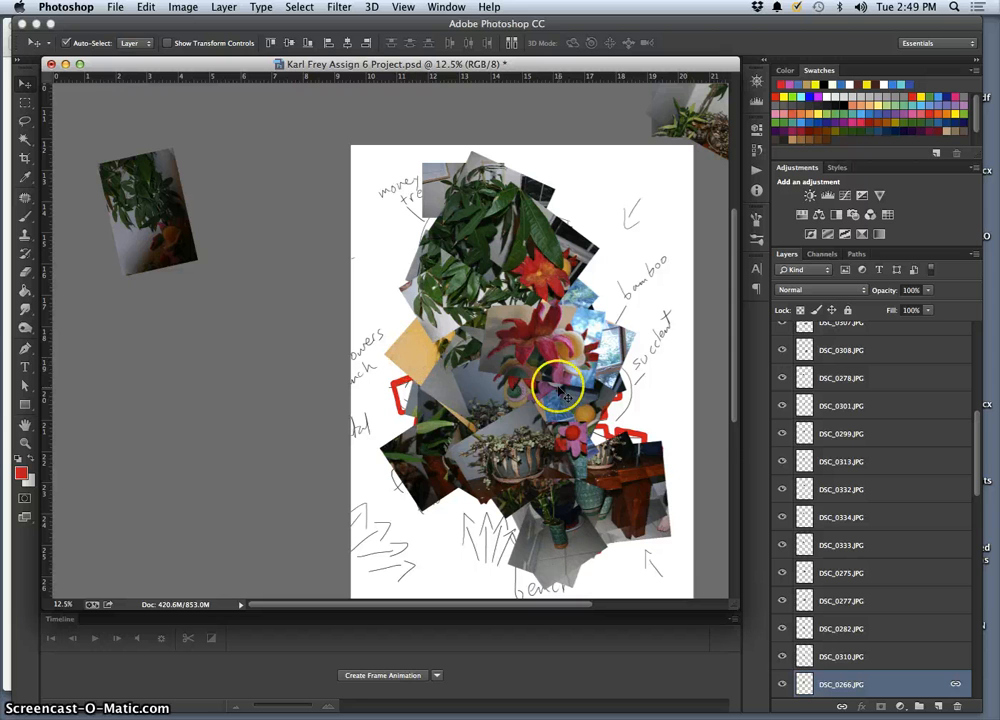
# Temporarily hide and reshow DSC_0266.JPG and DSC_0267.JPG to compare the collage with and without them.
pyautogui.scroll(-5, 585, 391)
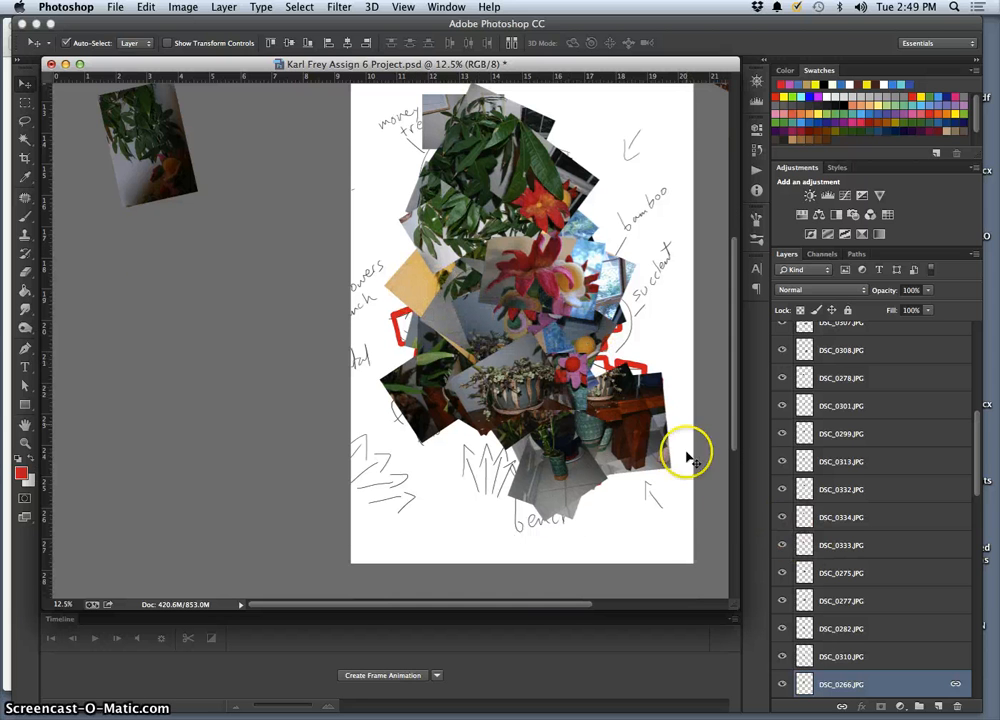
pyautogui.scroll(-2, 800, 645)
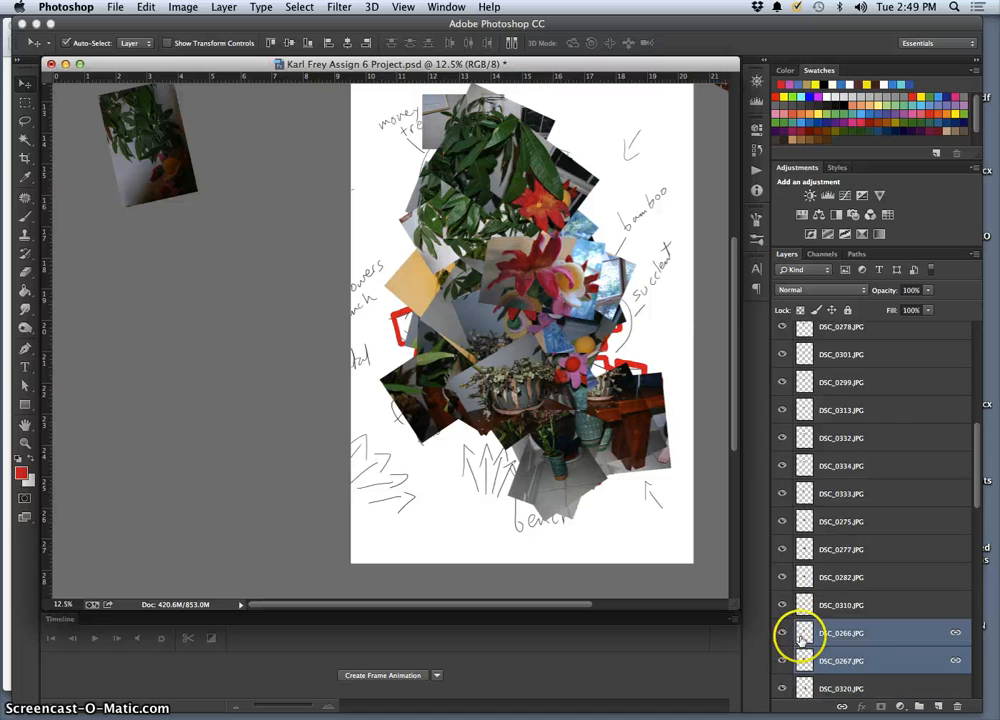
pyautogui.click(782, 633)
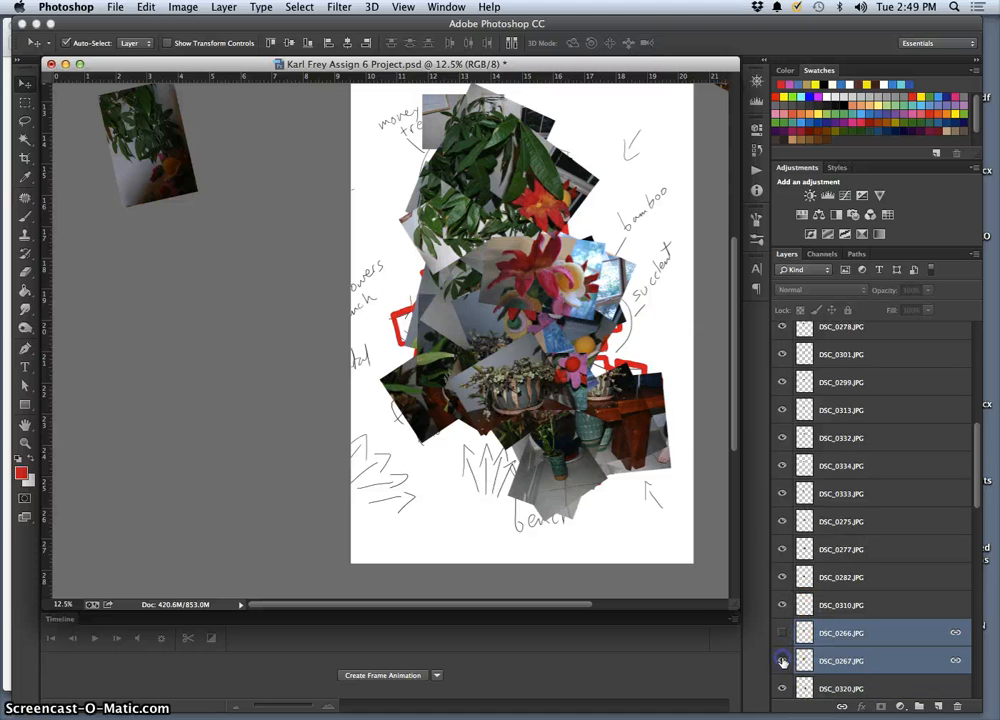
pyautogui.click(782, 633)
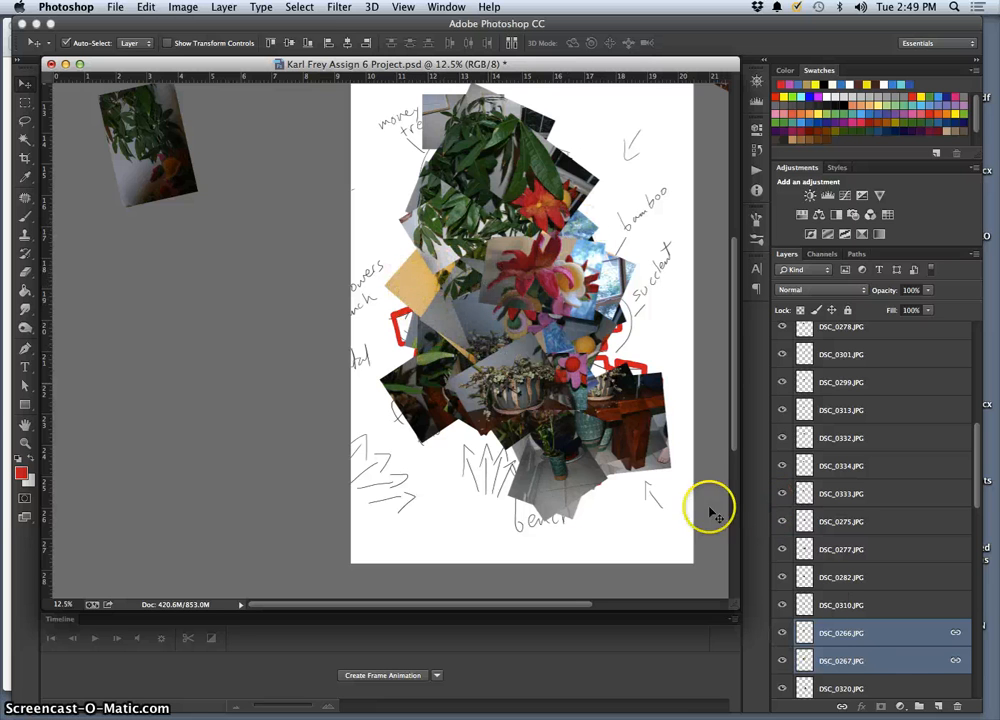
# Unlink the layers DSC_0266.JPG and DSC_0267.JPG from each other.
pyautogui.click(956, 637)
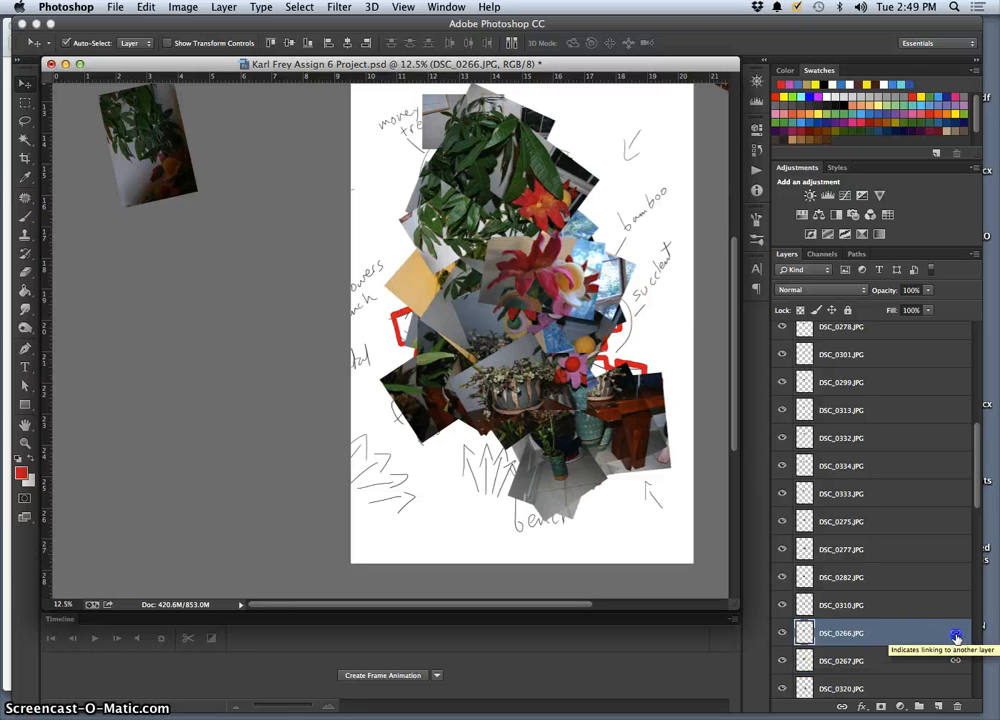
pyautogui.click(842, 705)
pyautogui.click(906, 647)
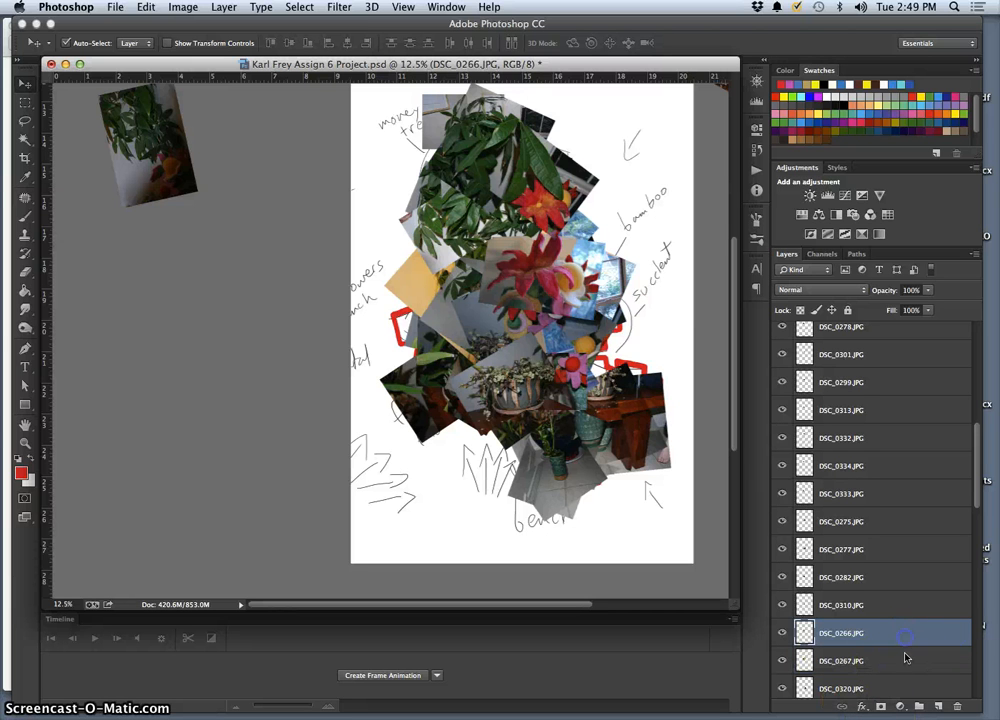
# Toggle the visibility of DSC_0267.JPG alone to check which part of the collage it covers.
pyautogui.click(894, 661)
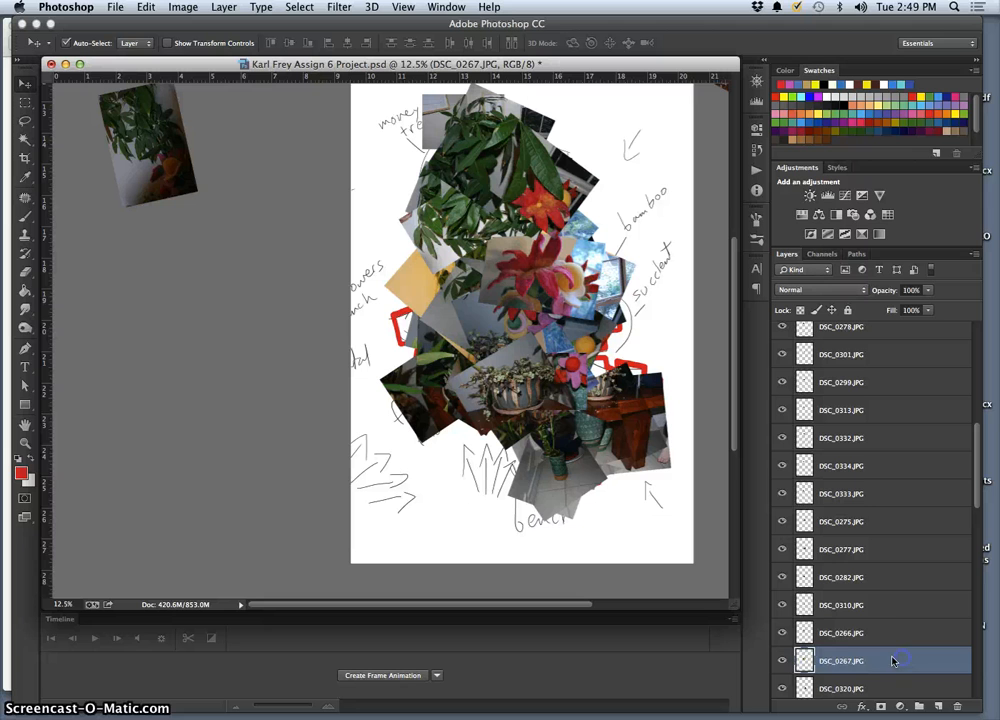
pyautogui.click(782, 662)
pyautogui.click(782, 662)
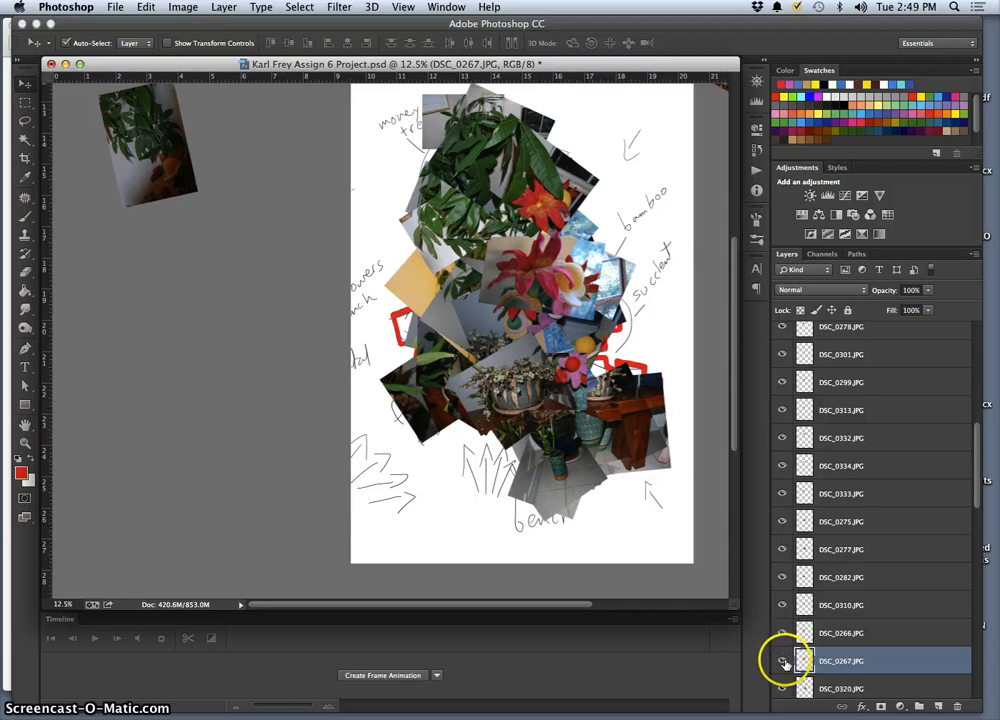
pyautogui.click(784, 662)
pyautogui.click(784, 662)
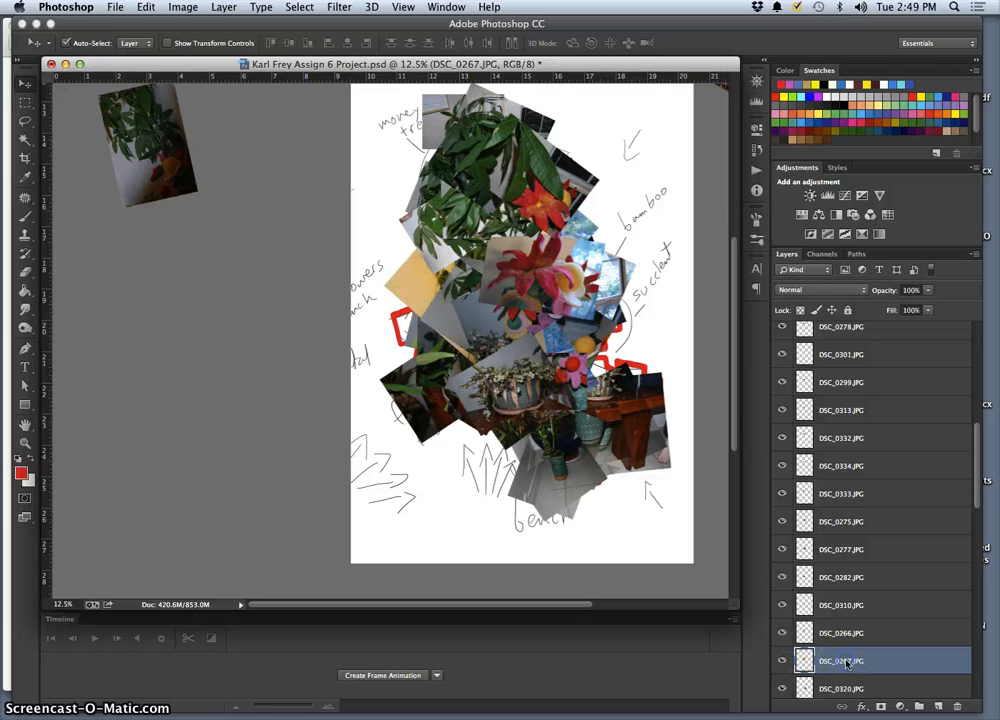
# Scale DSC_0267.JPG to about 65%, rotate it -8.16°, and place it behind the large red felted flower.
pyautogui.press('super+t')
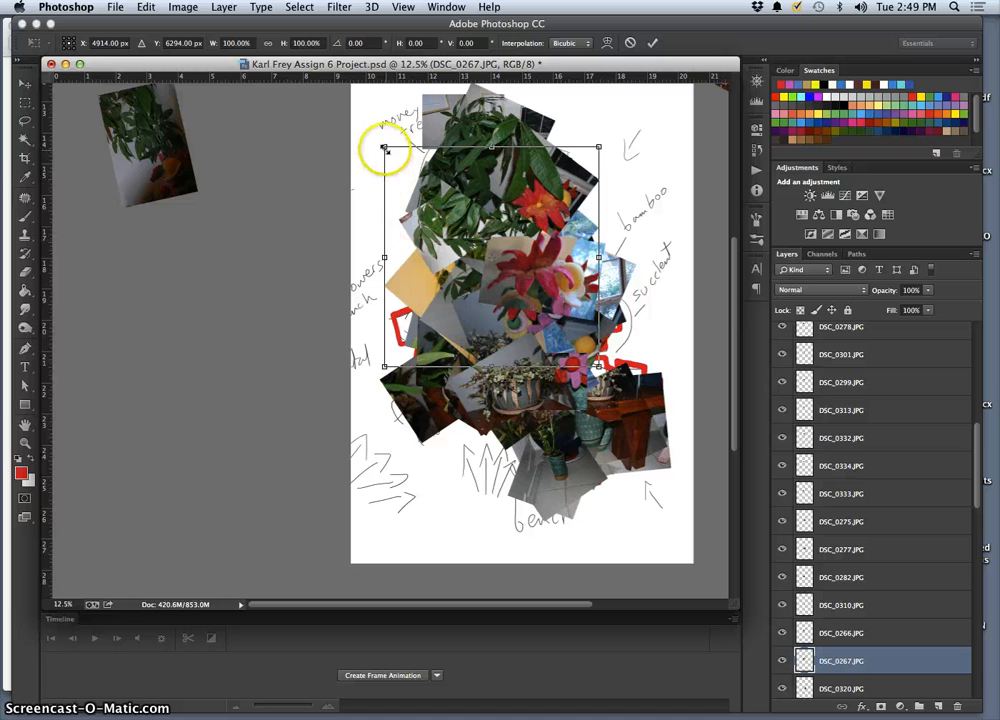
pyautogui.moveTo(384, 148); pyautogui.dragTo(425, 183)
pyautogui.moveTo(430, 275); pyautogui.dragTo(467, 268)
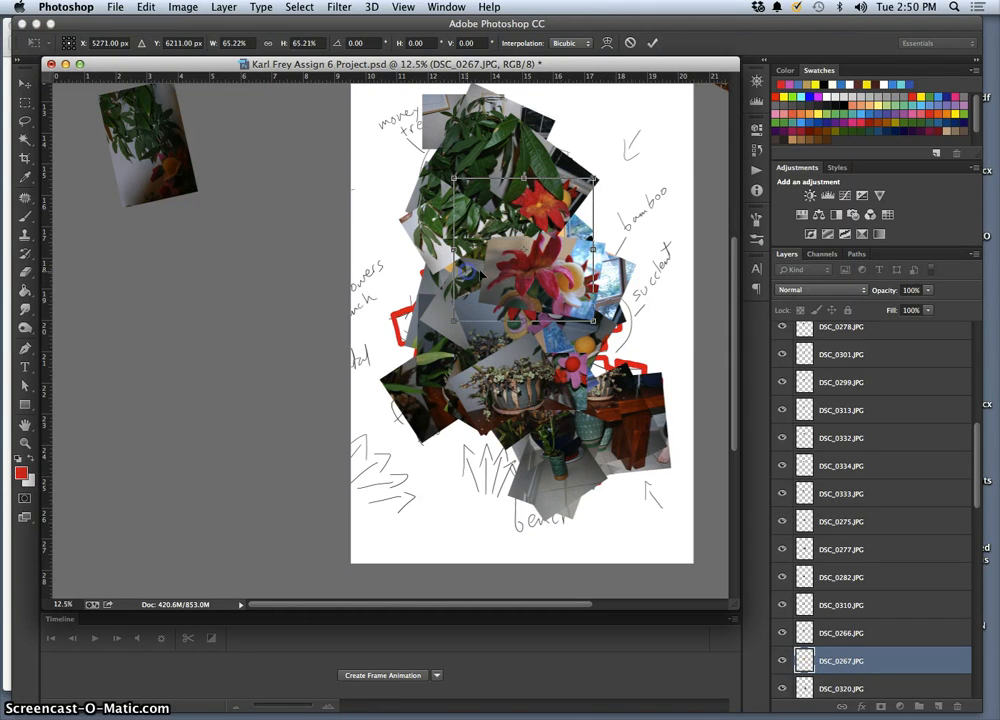
pyautogui.moveTo(598, 163); pyautogui.dragTo(587, 157)
pyautogui.click(455, 270)
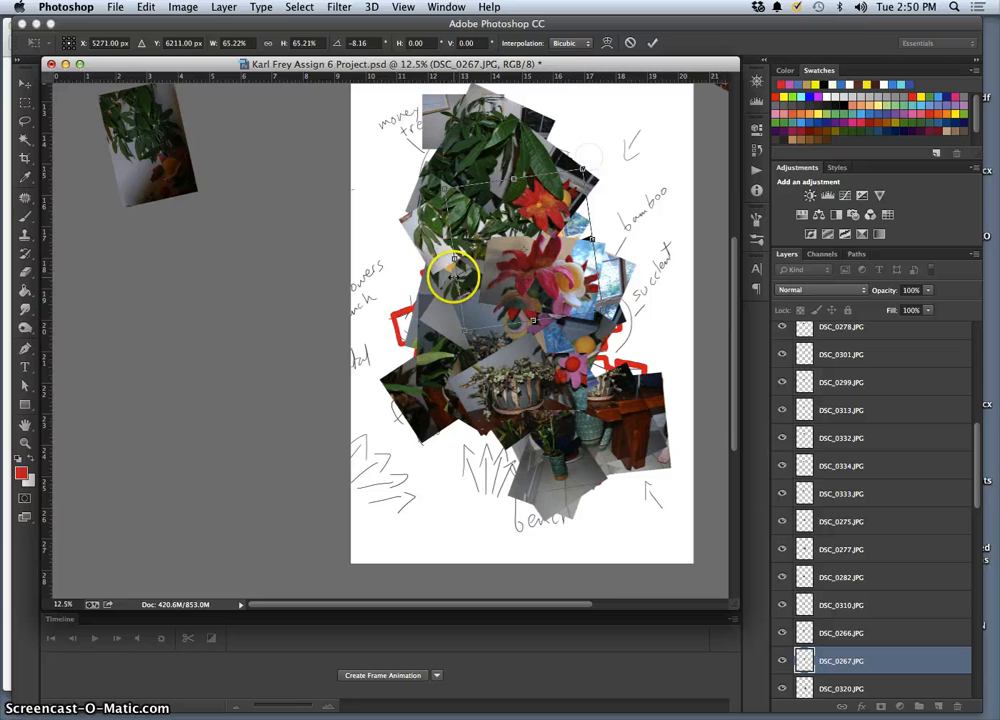
pyautogui.press('Return')
# Reposition DSC_0266.JPG so its yellow wall corner pokes out beneath the money tree leaves on the collage's left edge.
pyautogui.click(450, 272)
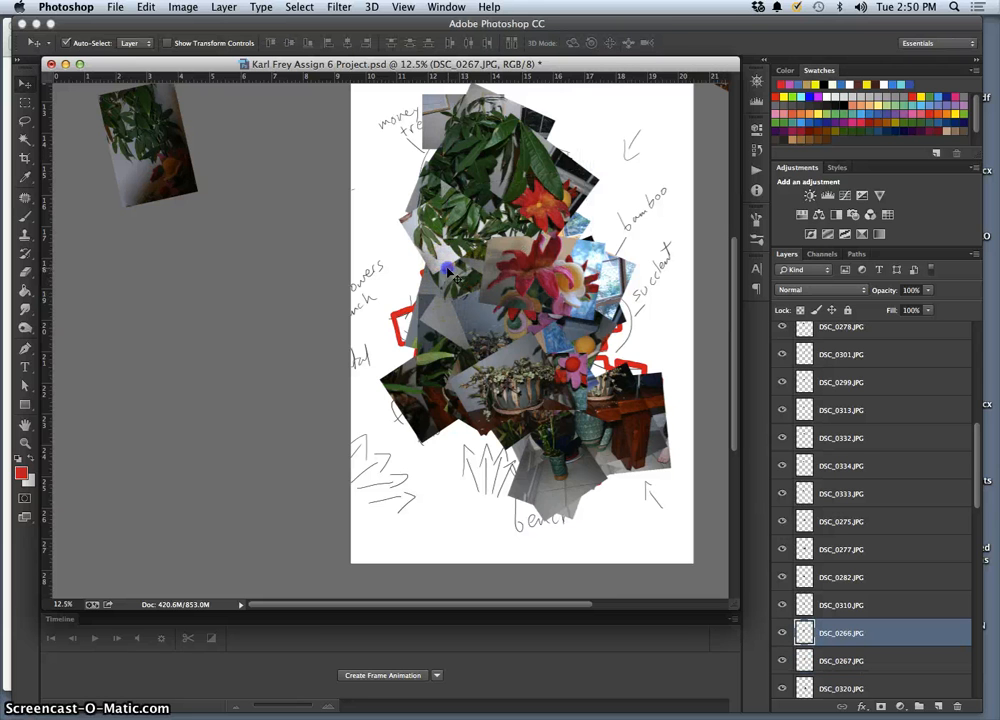
pyautogui.moveTo(425, 290); pyautogui.dragTo(445, 290)
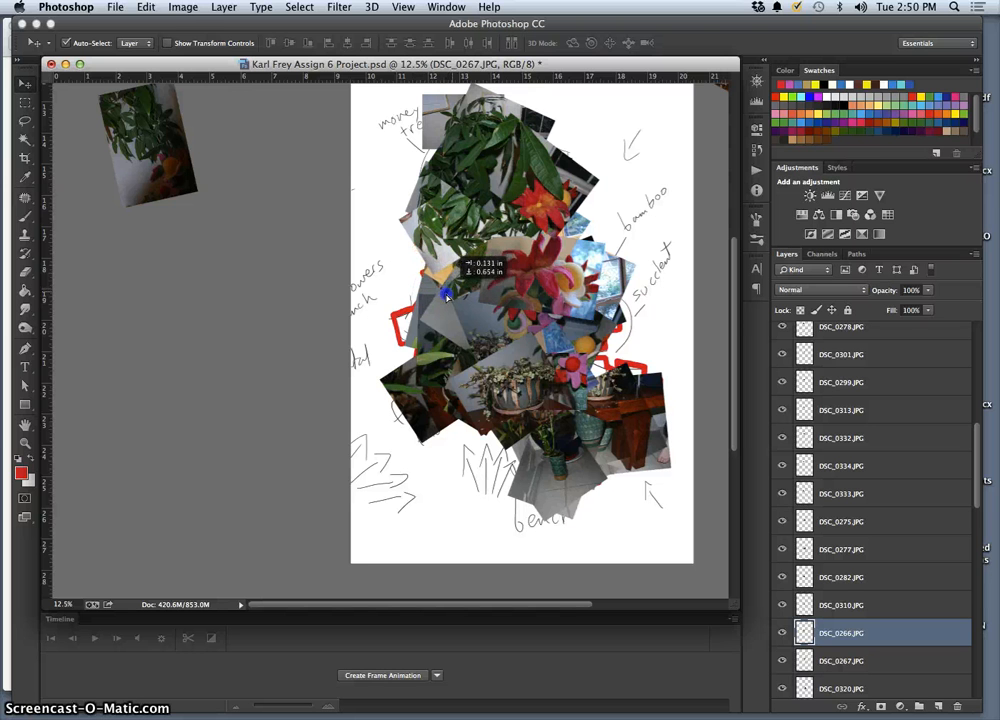
pyautogui.click(527, 313)
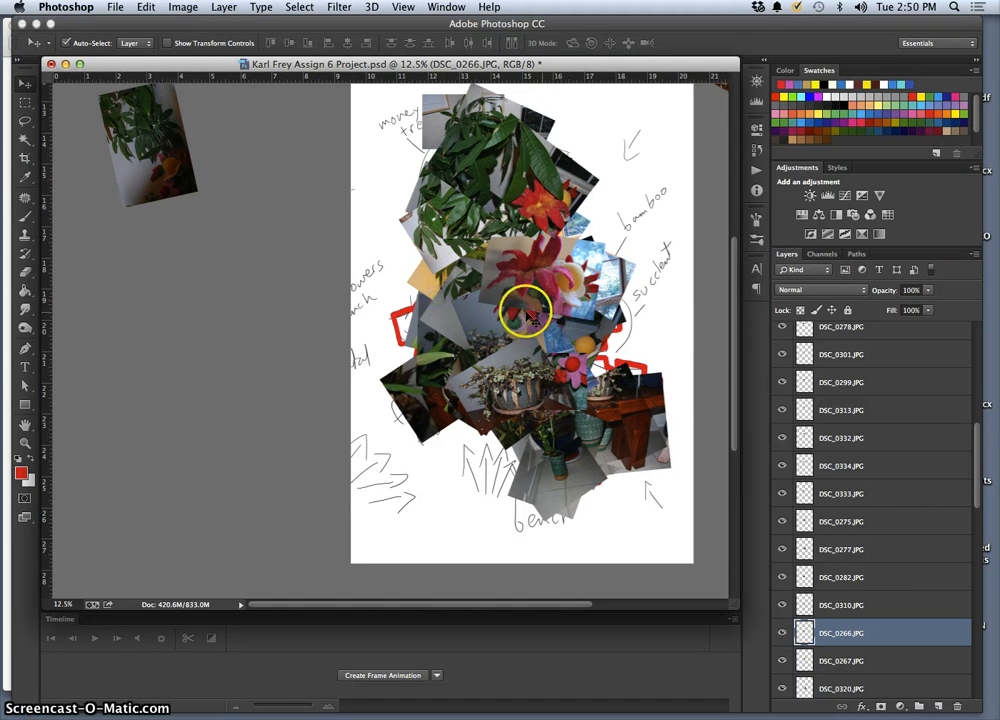
# Hide the sketch layer, Layer 1, above the Background so only the photos are displayed.
pyautogui.press('super+plus')
pyautogui.press('super+plus')
pyautogui.press('super+plus')
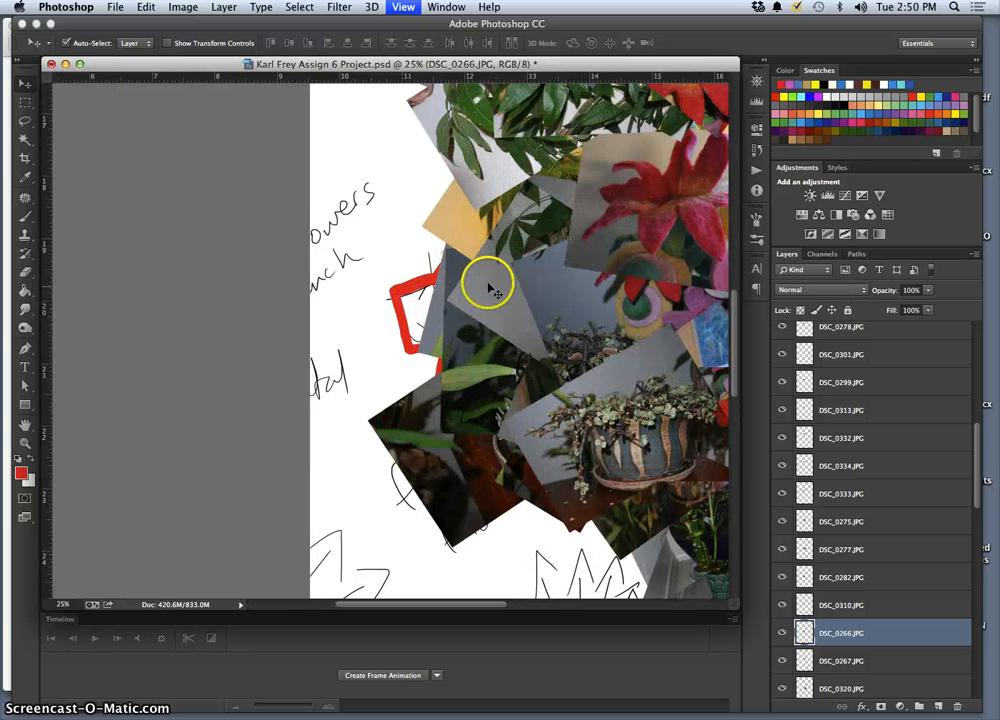
pyautogui.scroll(4, 570, 250)
pyautogui.scroll(1, 570, 220)
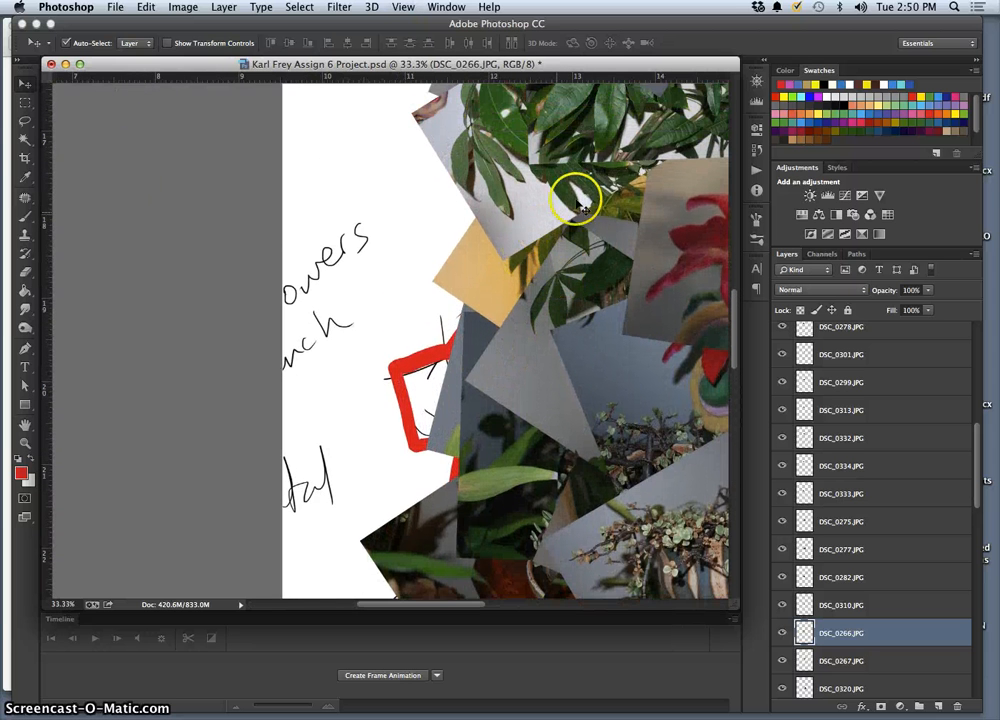
pyautogui.hscroll(5, 620, 167)
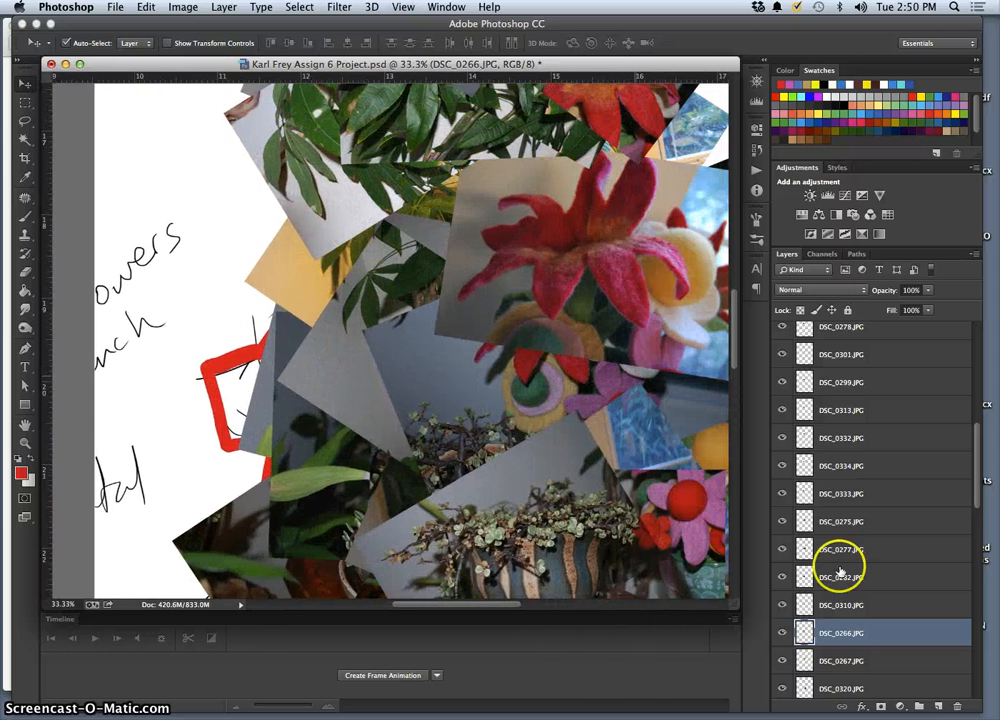
pyautogui.scroll(-10, 843, 686)
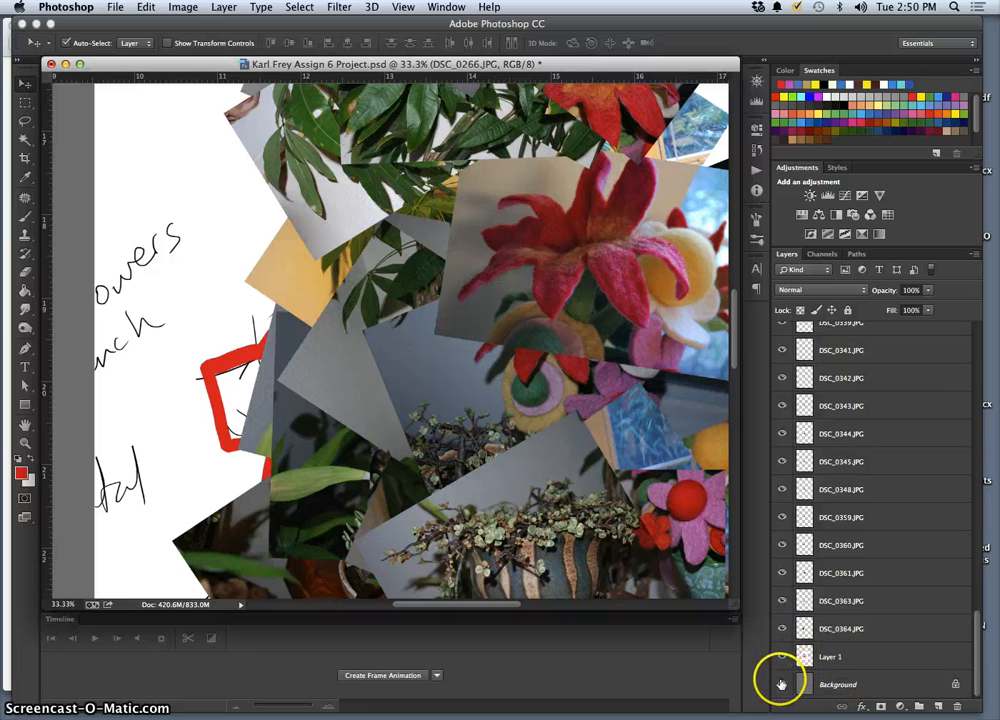
pyautogui.click(782, 658)
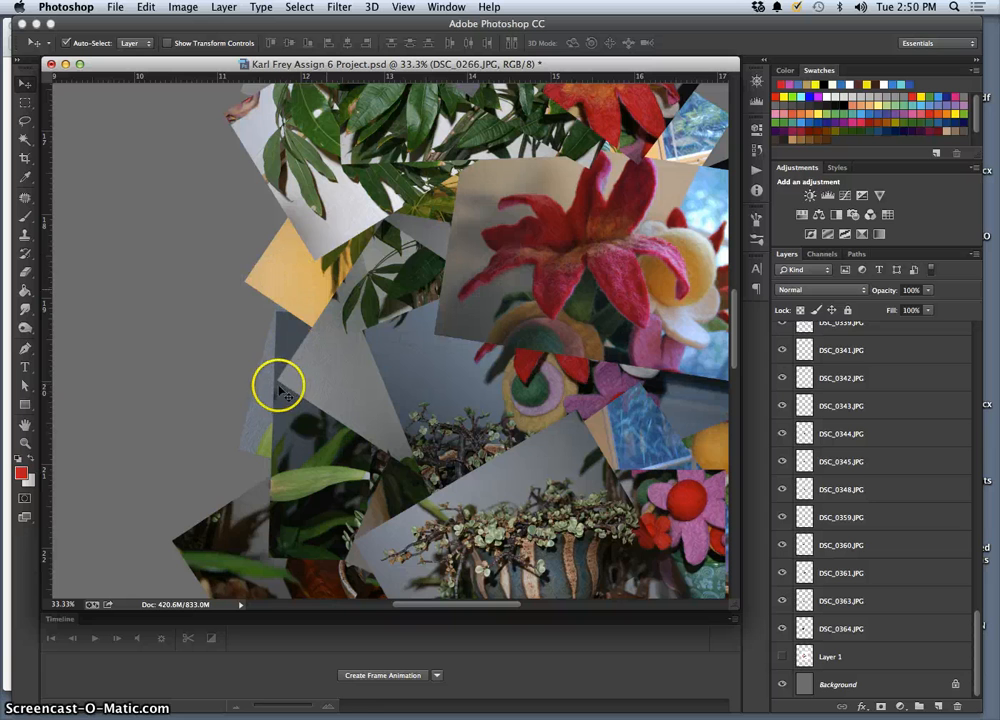
pyautogui.scroll(-5, 362, 405)
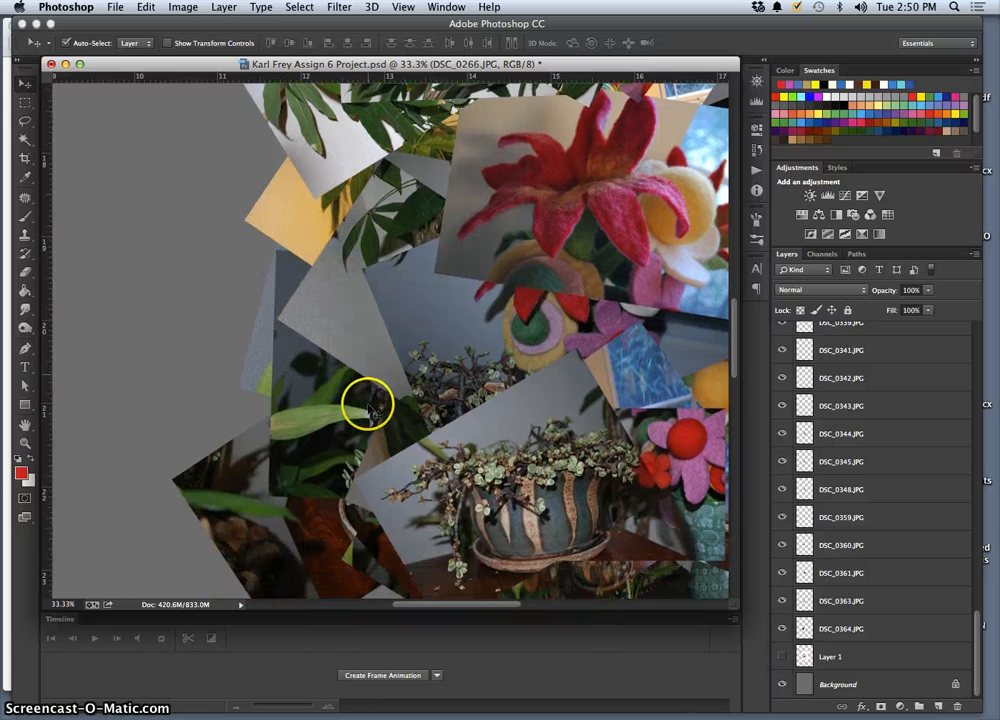
# Examine the whole collage up close and as a whole to find photos that still need adjusting.
pyautogui.press('super+minus')
pyautogui.press('super+minus')
pyautogui.press('super+minus')
pyautogui.press('super+minus')
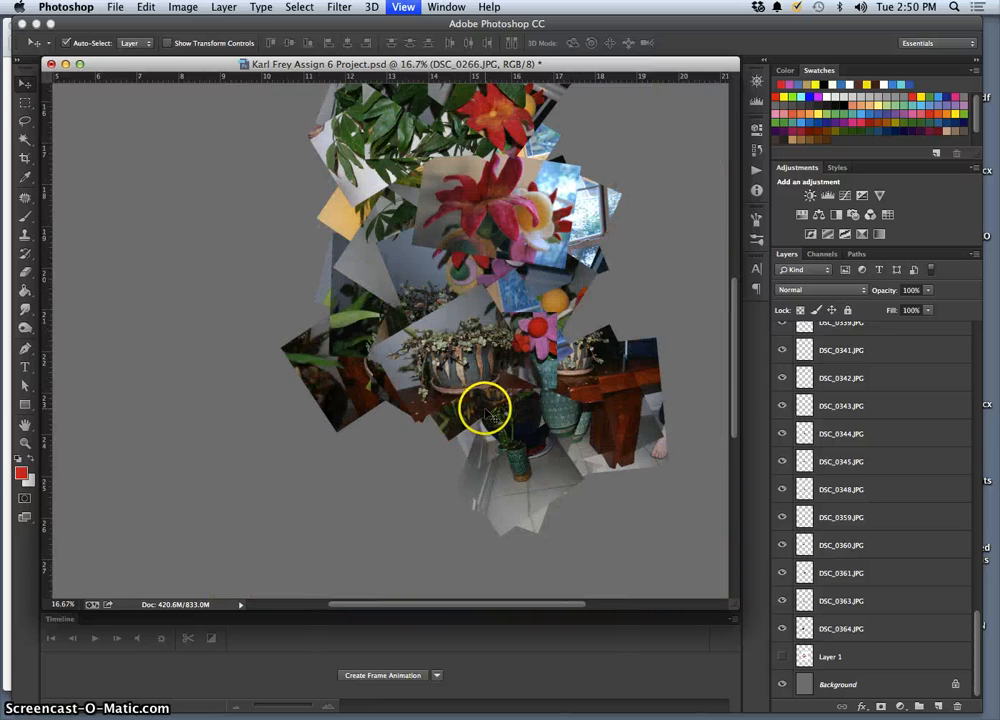
pyautogui.press('super+plus')
pyautogui.press('super+plus')
pyautogui.press('super+plus')
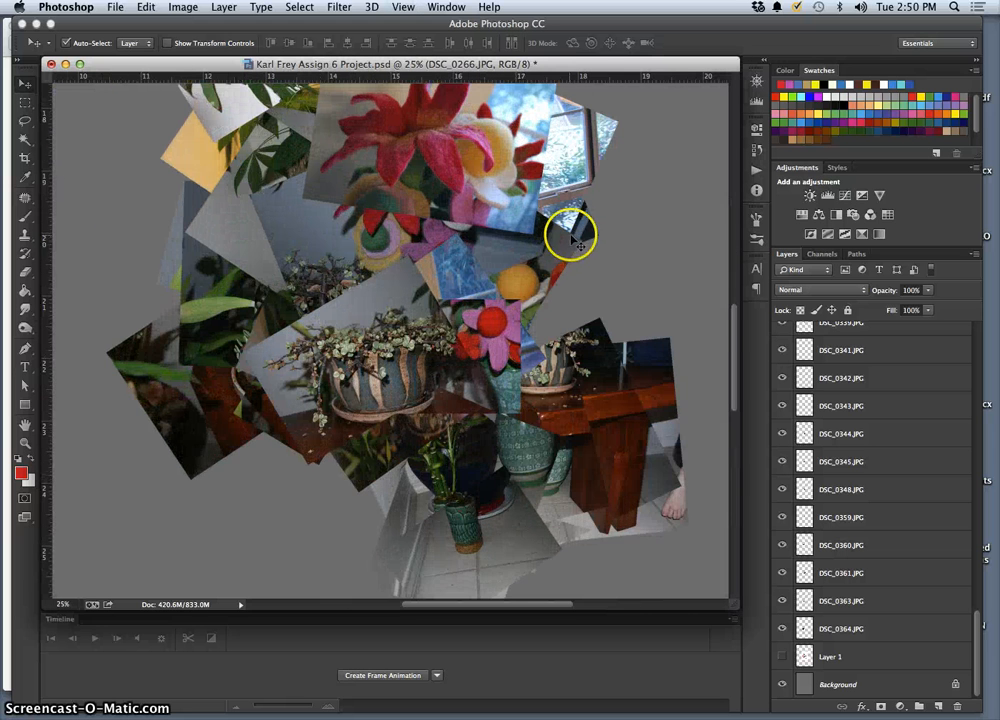
pyautogui.scroll(1, 565, 245)
pyautogui.scroll(5, 545, 185)
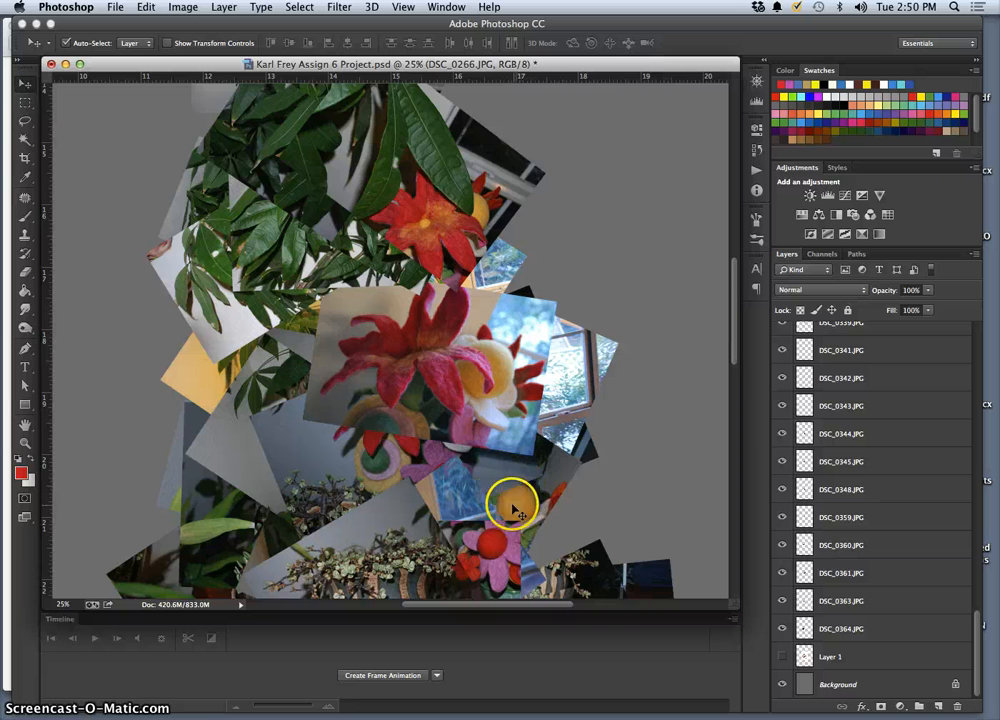
pyautogui.scroll(-2, 518, 495)
pyautogui.scroll(-2, 515, 470)
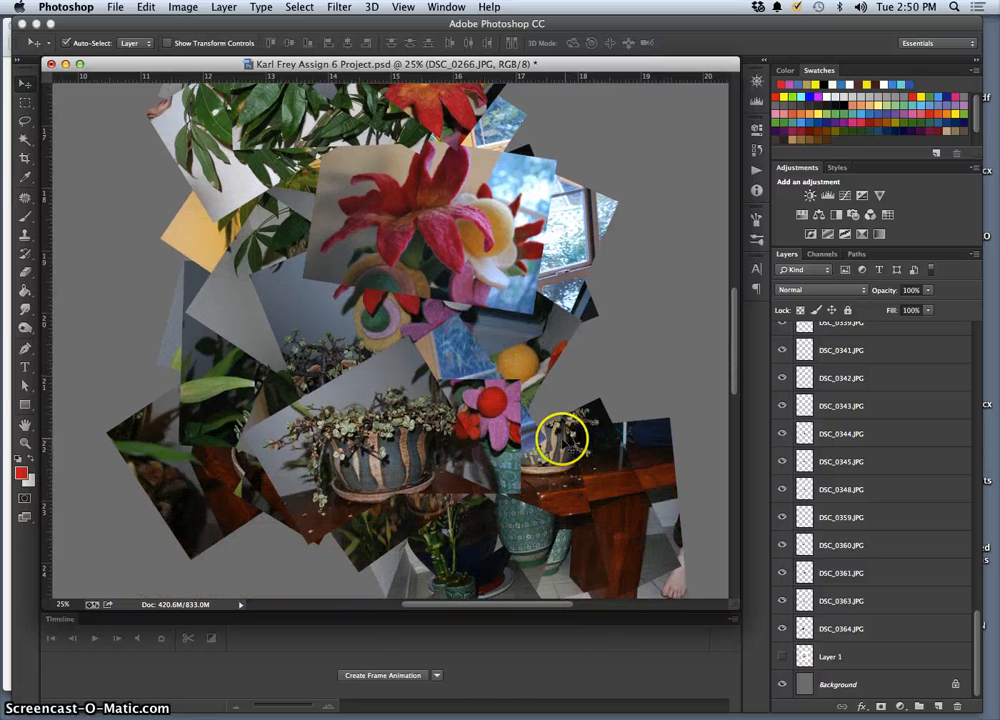
pyautogui.press('super+minus')
pyautogui.press('super+minus')
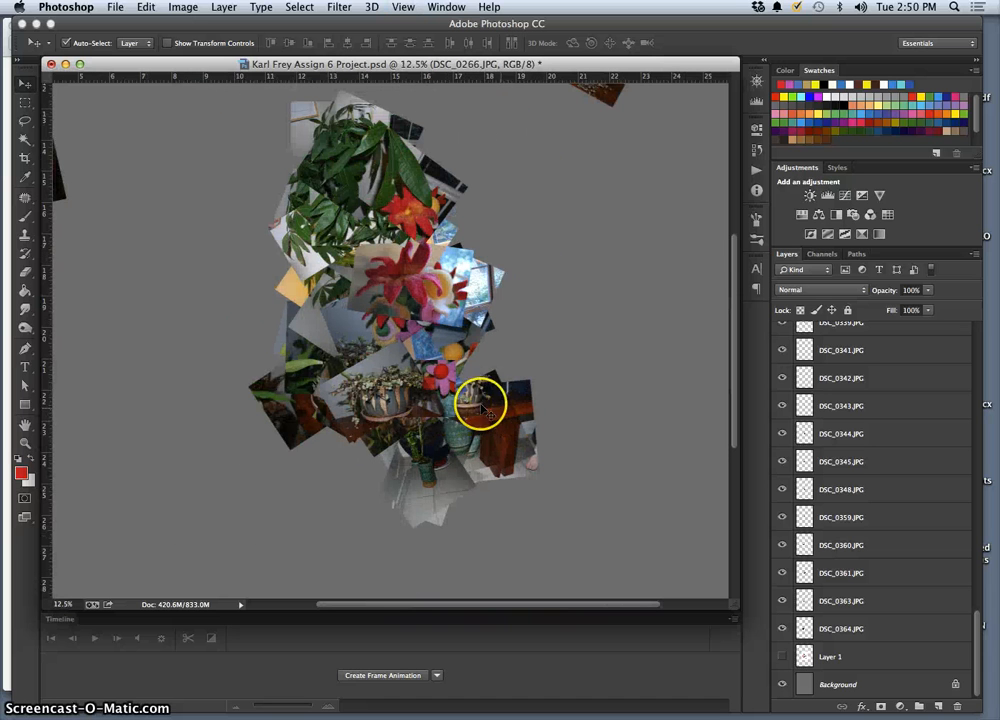
pyautogui.moveTo(470, 397); pyautogui.dragTo(496, 292)
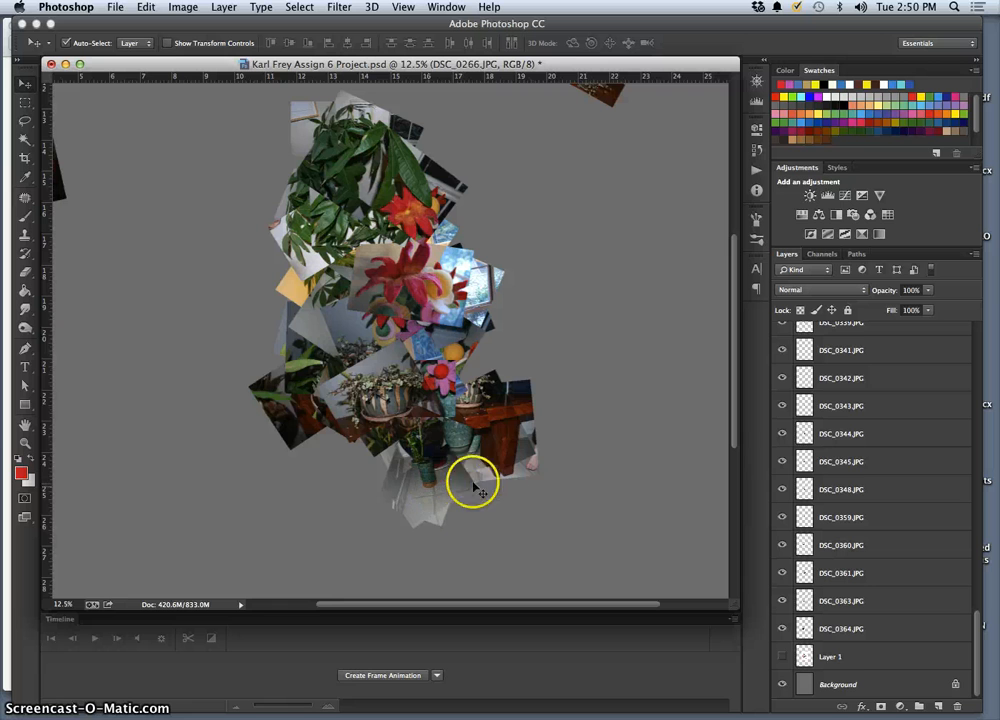
# Select the bench photo DSC_0308.JPG and toggle its visibility to check which part of the collage it covers.
pyautogui.moveTo(476, 487); pyautogui.dragTo(525, 466)
pyautogui.click(531, 467)
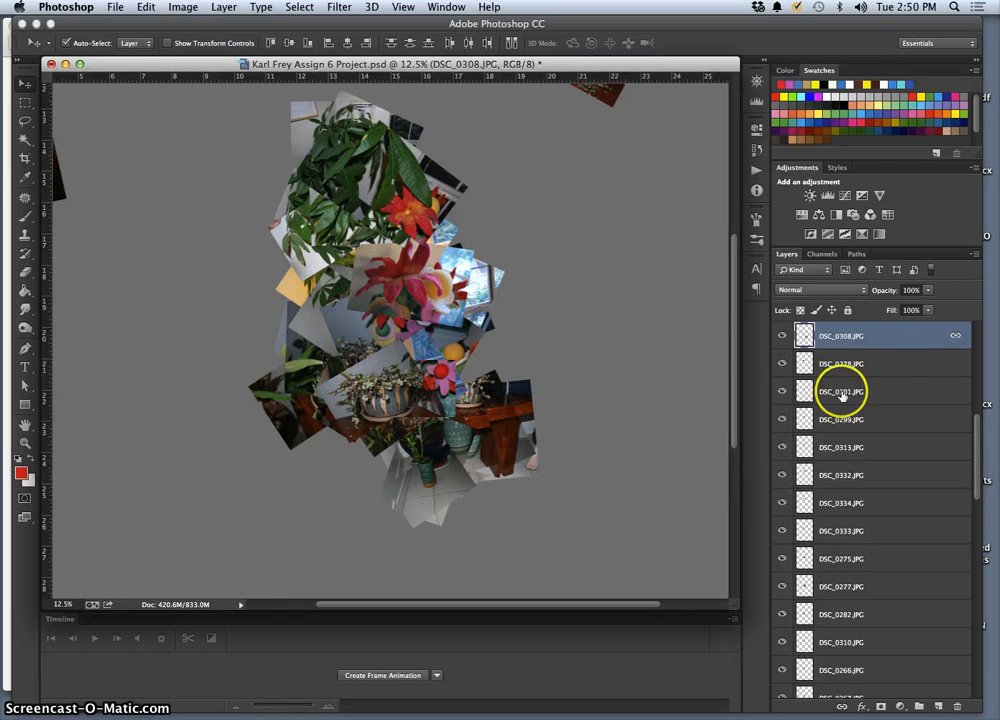
pyautogui.scroll(3, 900, 346)
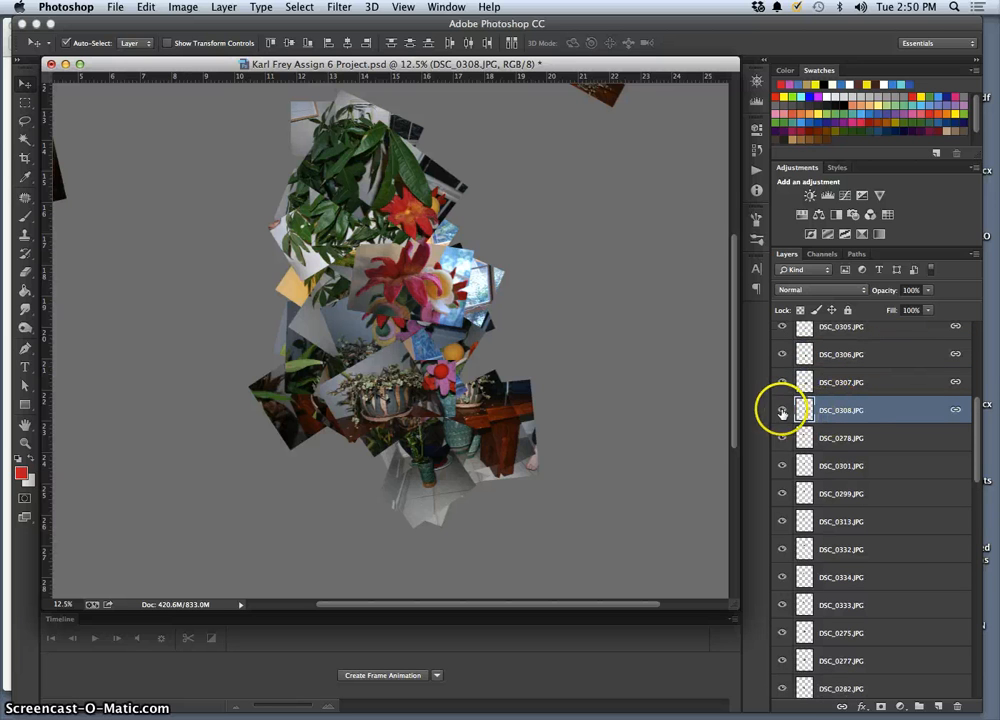
pyautogui.click(782, 411)
pyautogui.click(782, 411)
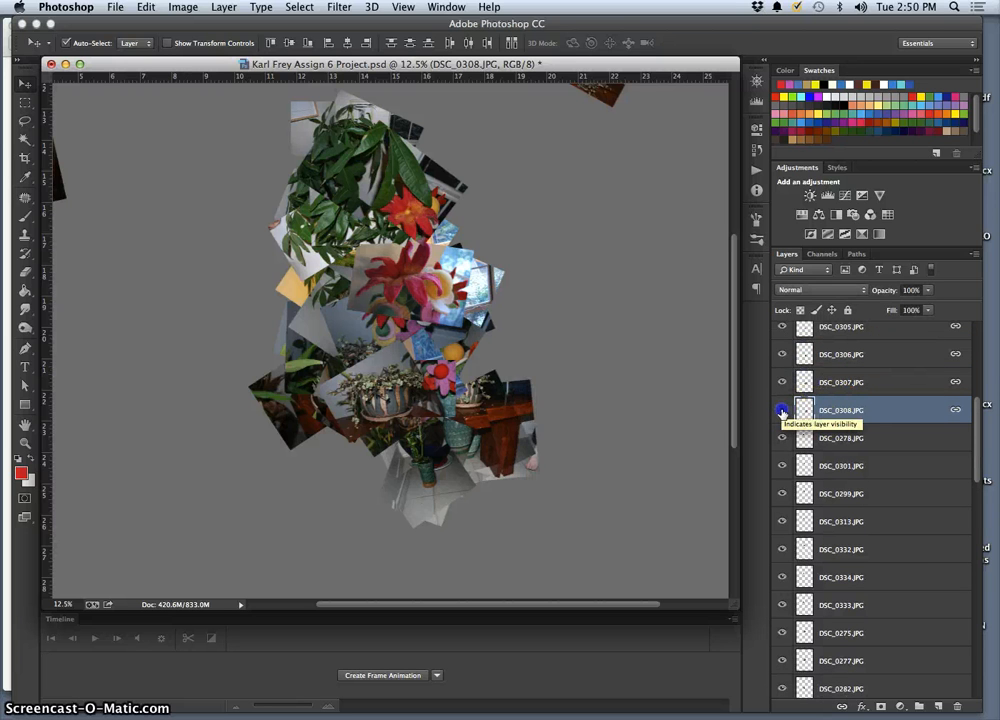
pyautogui.click(868, 414)
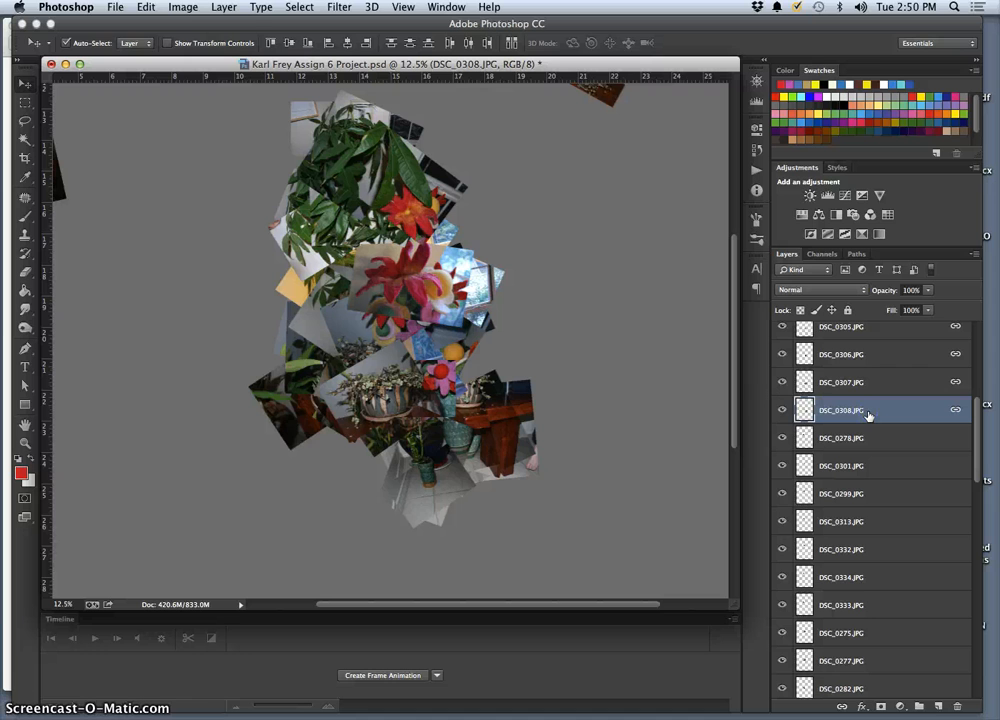
# Unlink DSC_0308.JPG, scale it to about 81%, rotate it 21.18°, and fit it over the bench area.
pyautogui.press('super+t')
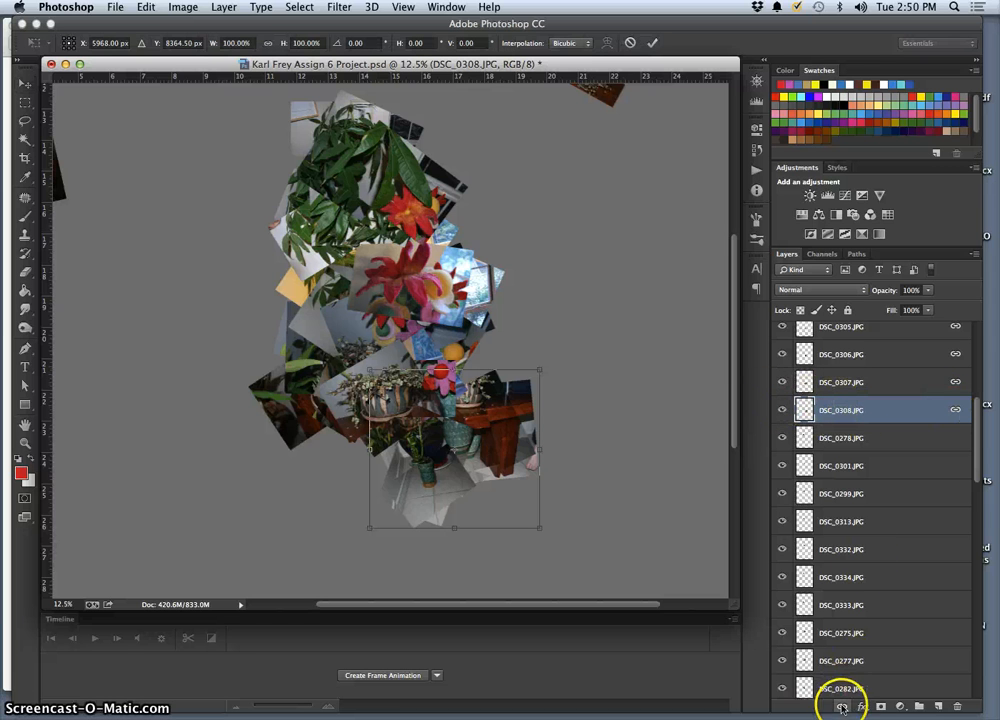
pyautogui.press('Return')
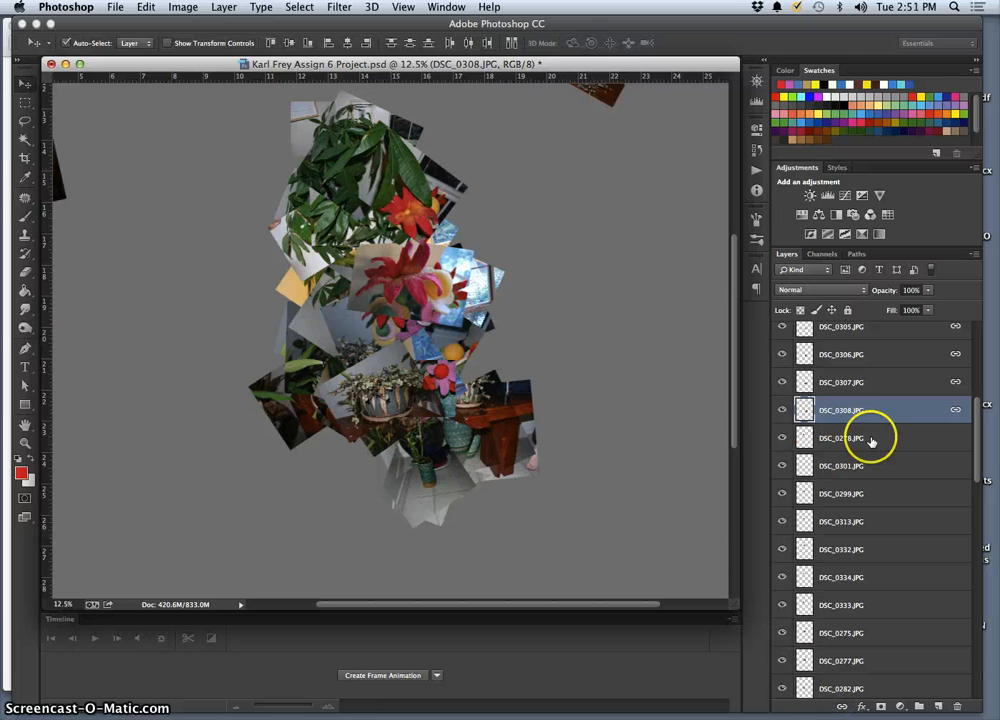
pyautogui.click(715, 548)
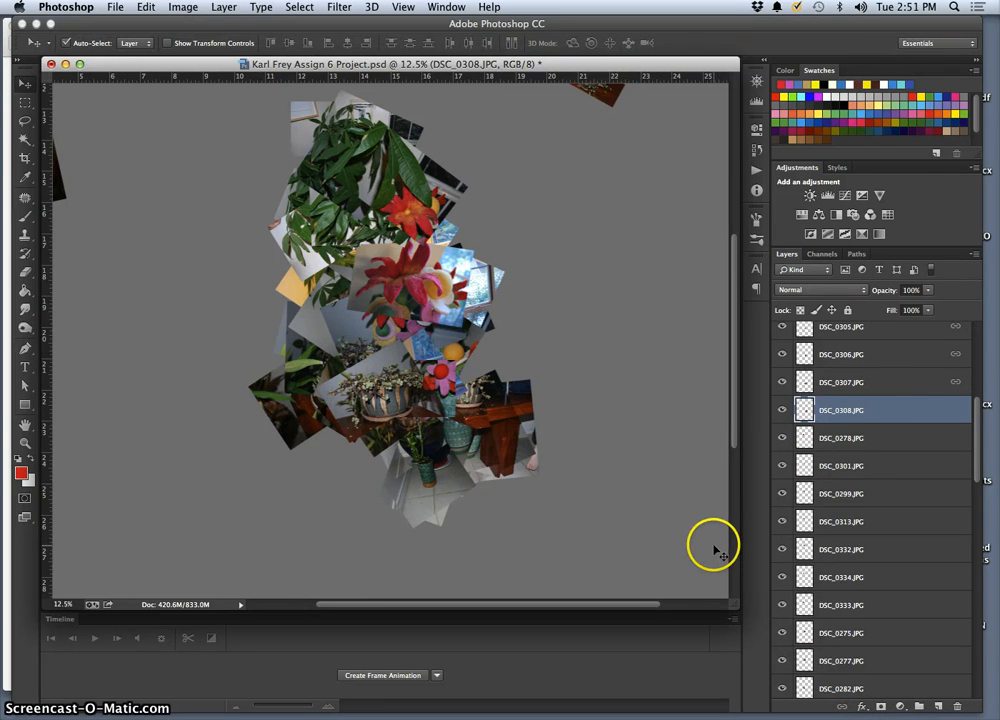
pyautogui.hotkey('ctrl', 't')
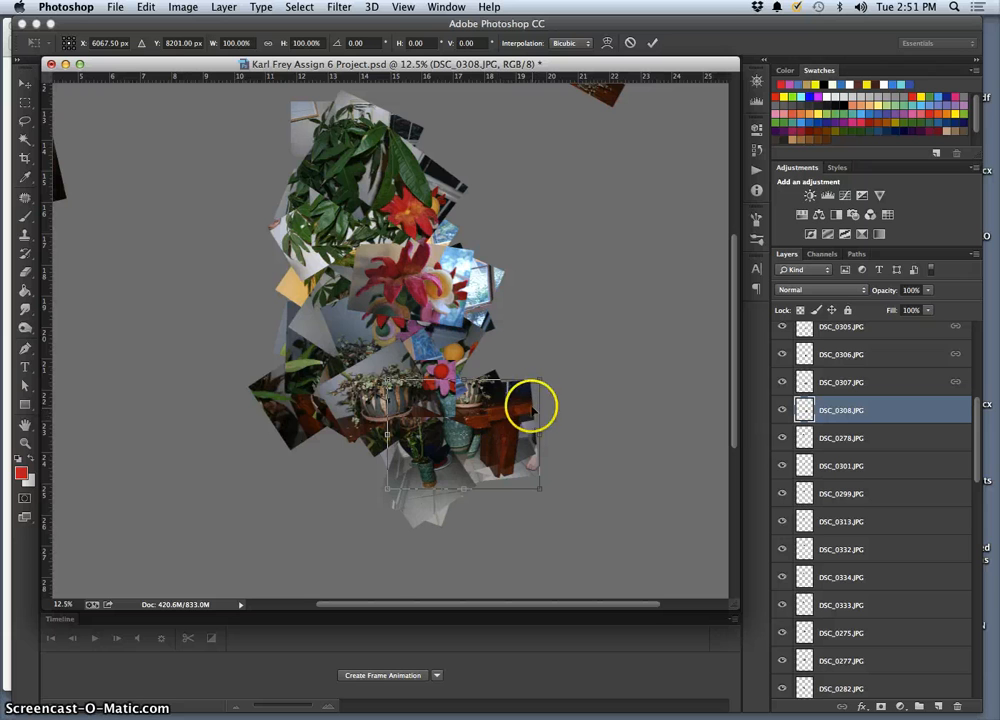
pyautogui.moveTo(539, 380); pyautogui.dragTo(502, 411)
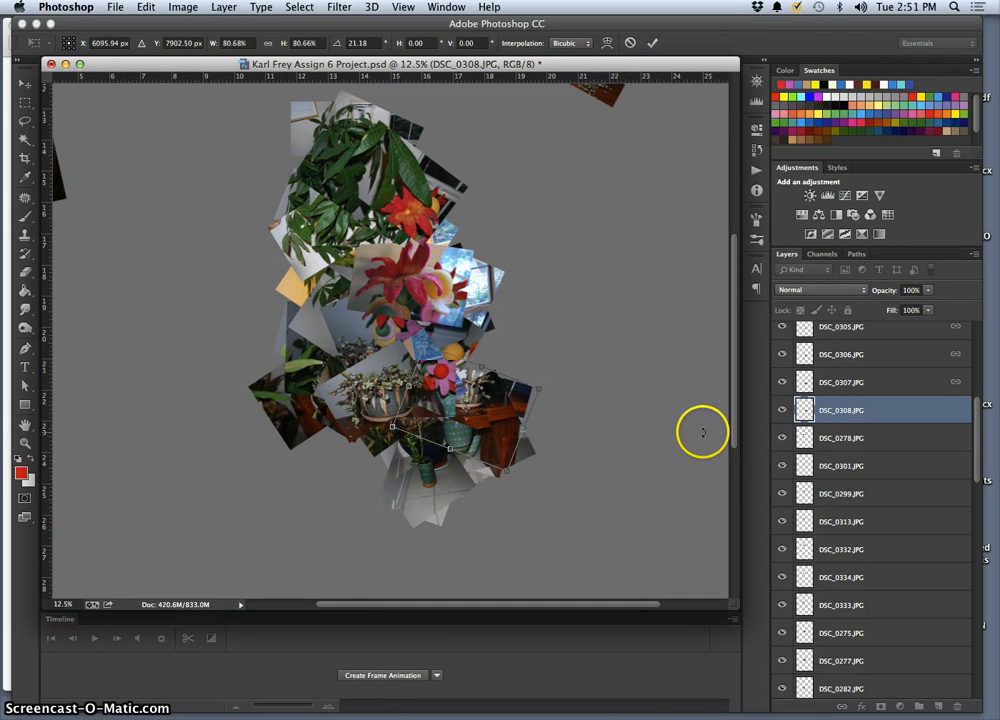
pyautogui.press('Return')
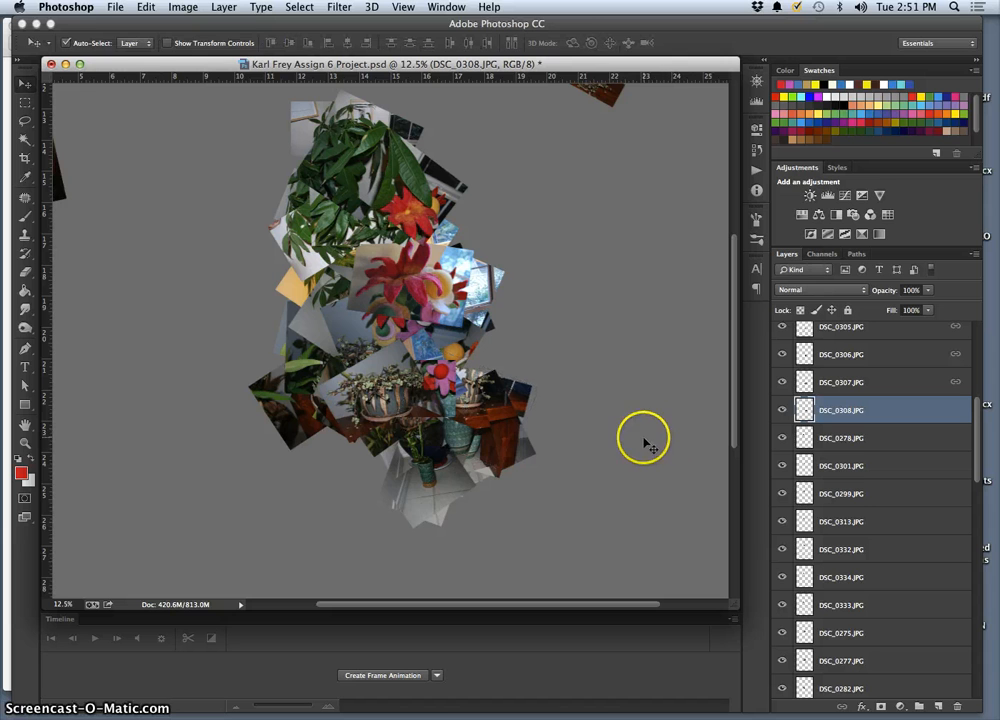
# Move the separate plant photos linked to DSC_0276.JPG onto the collage's left middle and rotate them -18.98°.
pyautogui.scroll(2, 590, 448)
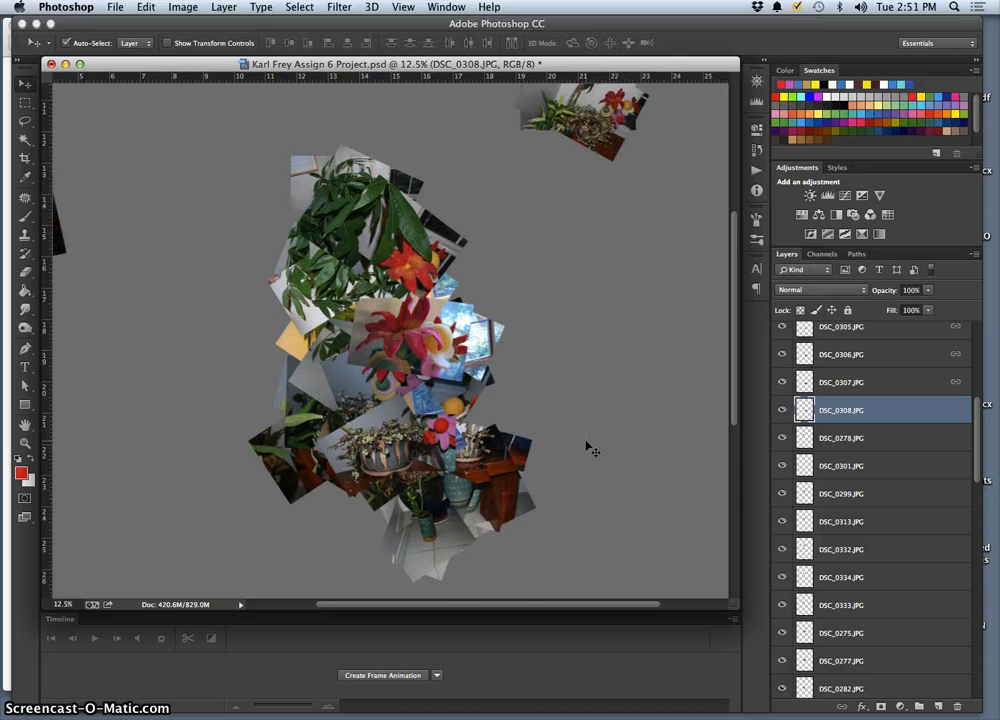
pyautogui.scroll(4, 588, 448)
pyautogui.scroll(-1, 588, 448)
pyautogui.click(604, 178)
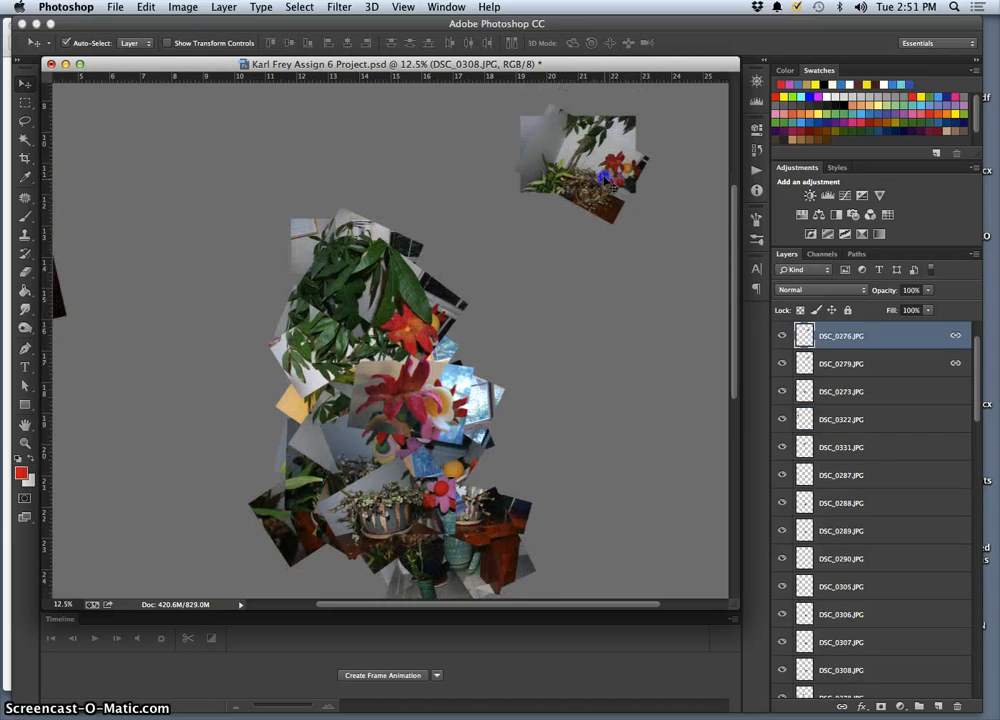
pyautogui.moveTo(606, 180); pyautogui.dragTo(360, 463)
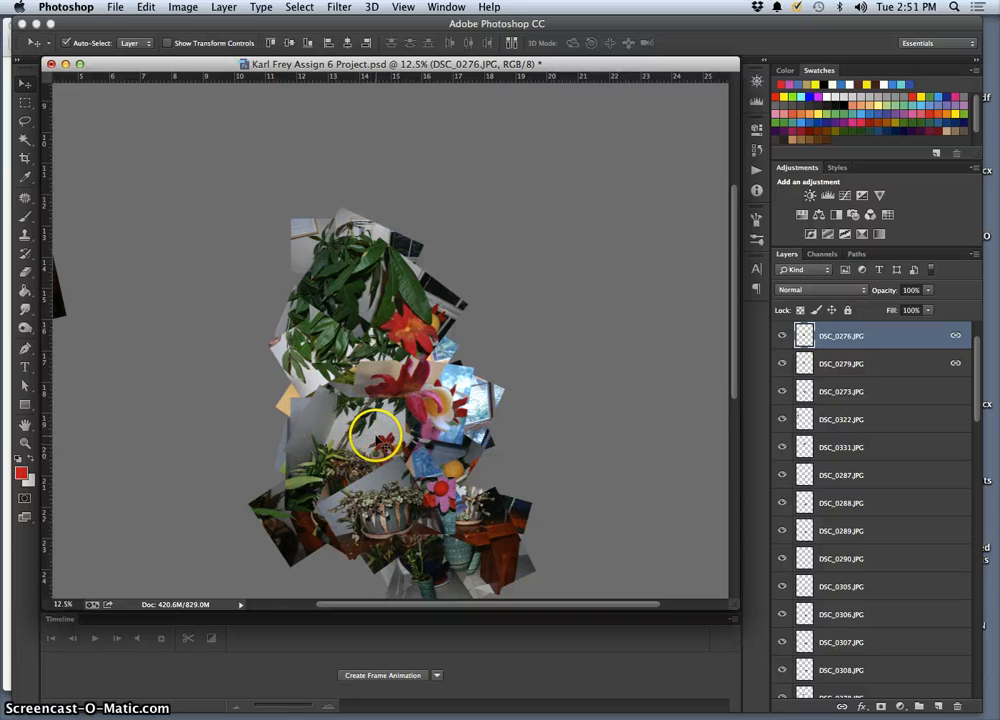
pyautogui.press('super+t')
pyautogui.moveTo(425, 369); pyautogui.dragTo(396, 358)
pyautogui.moveTo(348, 439); pyautogui.dragTo(342, 434)
pyautogui.press('Return')
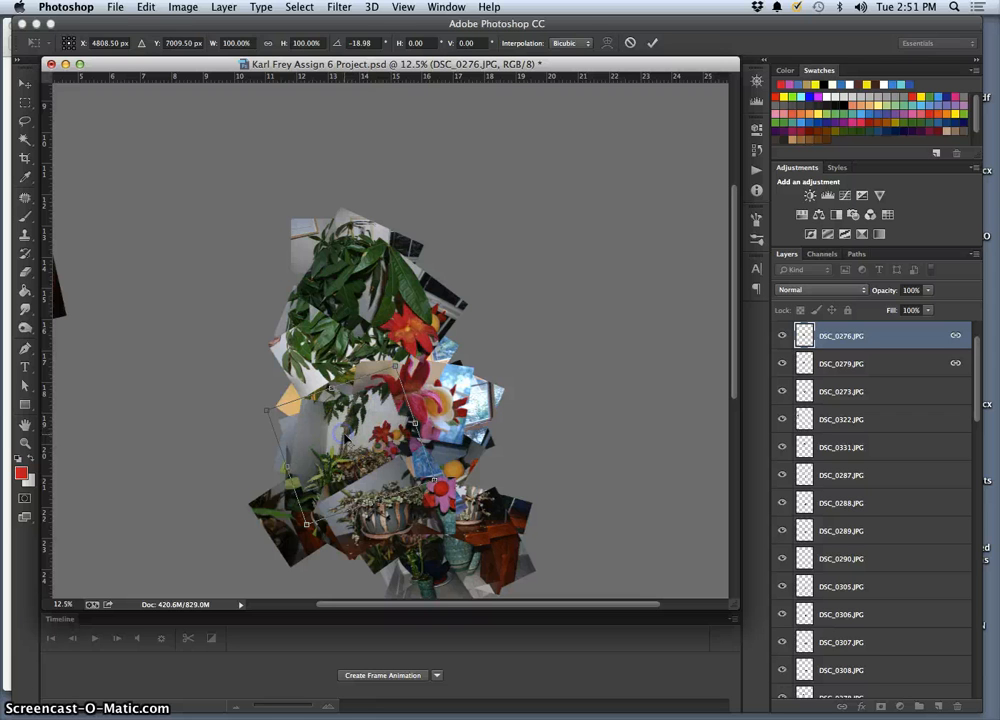
pyautogui.moveTo(441, 436); pyautogui.dragTo(397, 435)
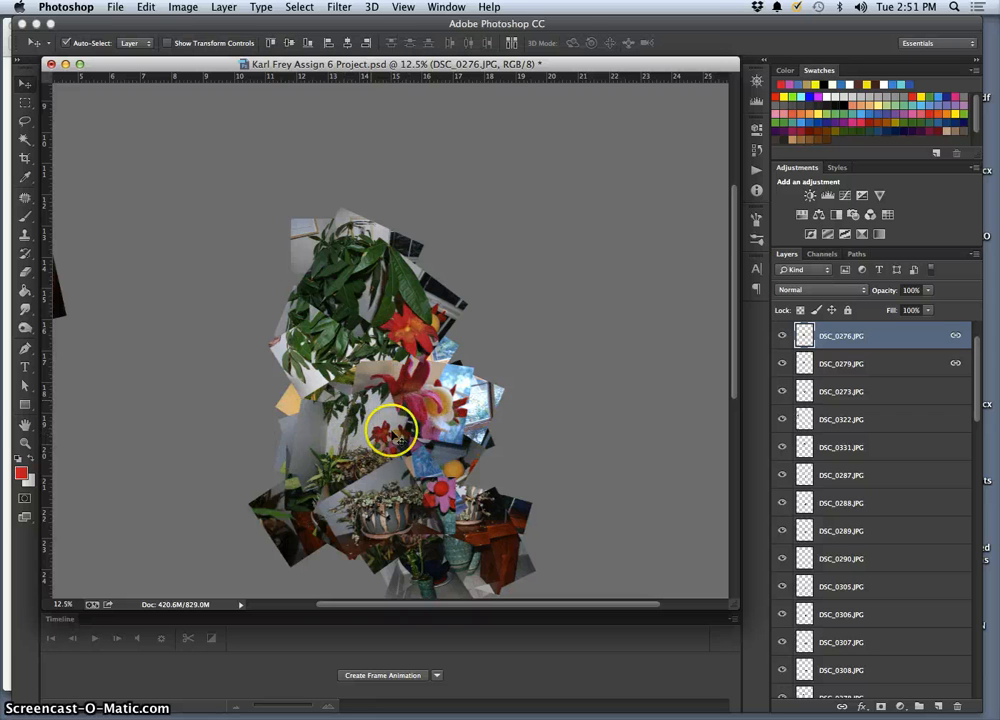
# Select DSC_0276.JPG and DSC_0279.JPG together and send them backward in the layer stack until they sit below DSC_0282.JPG.
pyautogui.scroll(-5, 493, 432)
pyautogui.scroll(2, 511, 415)
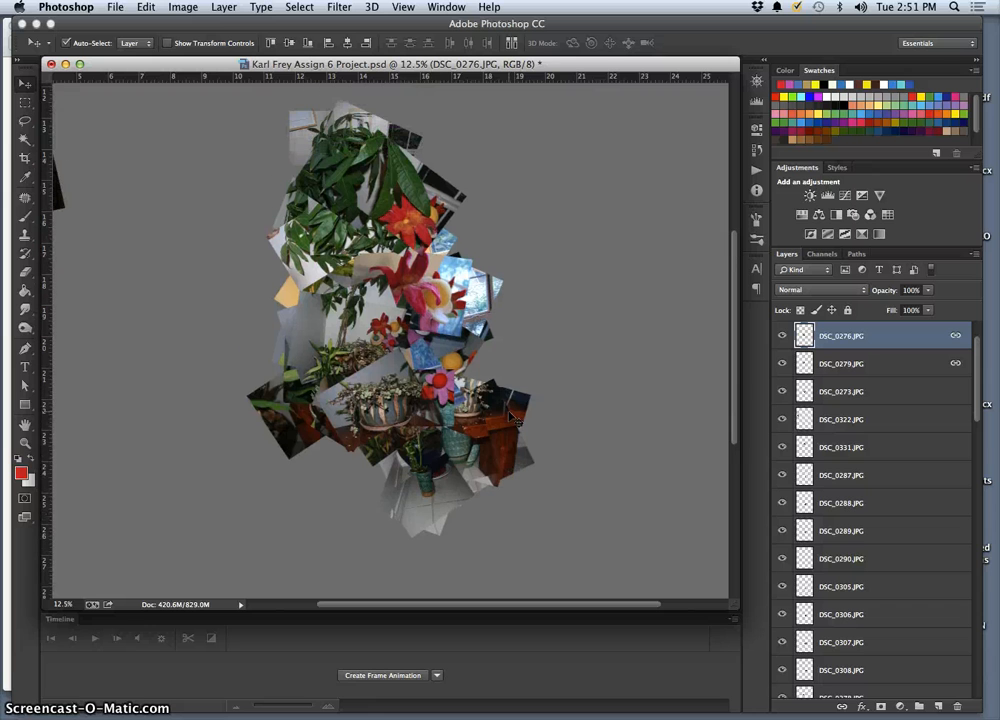
pyautogui.scroll(2, 900, 375)
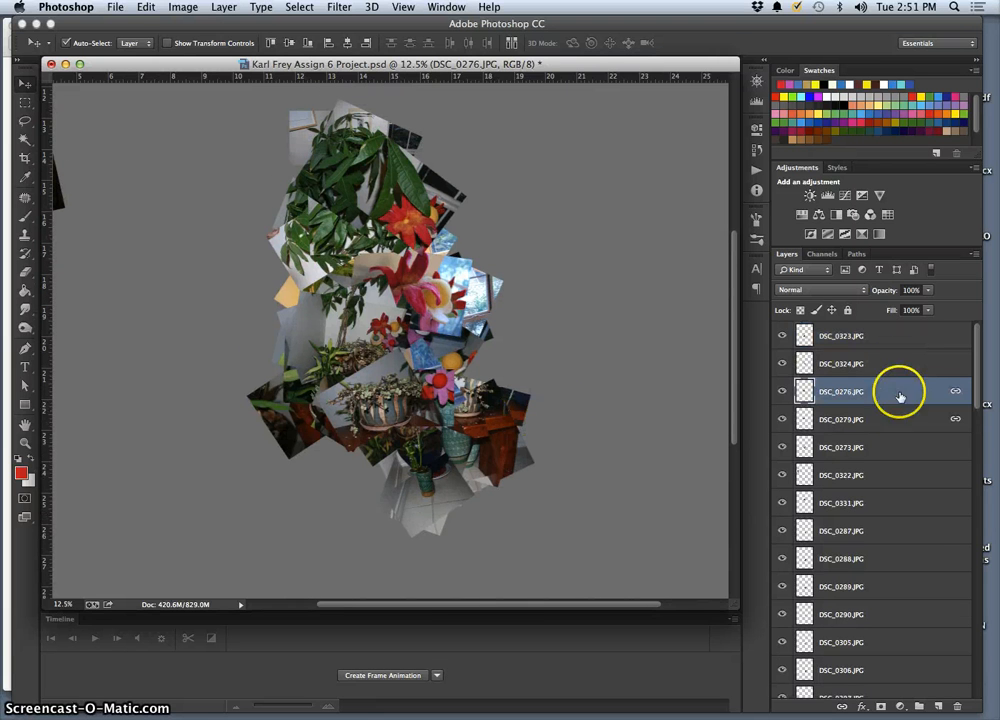
pyautogui.keyDown('shift'); pyautogui.click(895, 424); pyautogui.keyUp('shift')
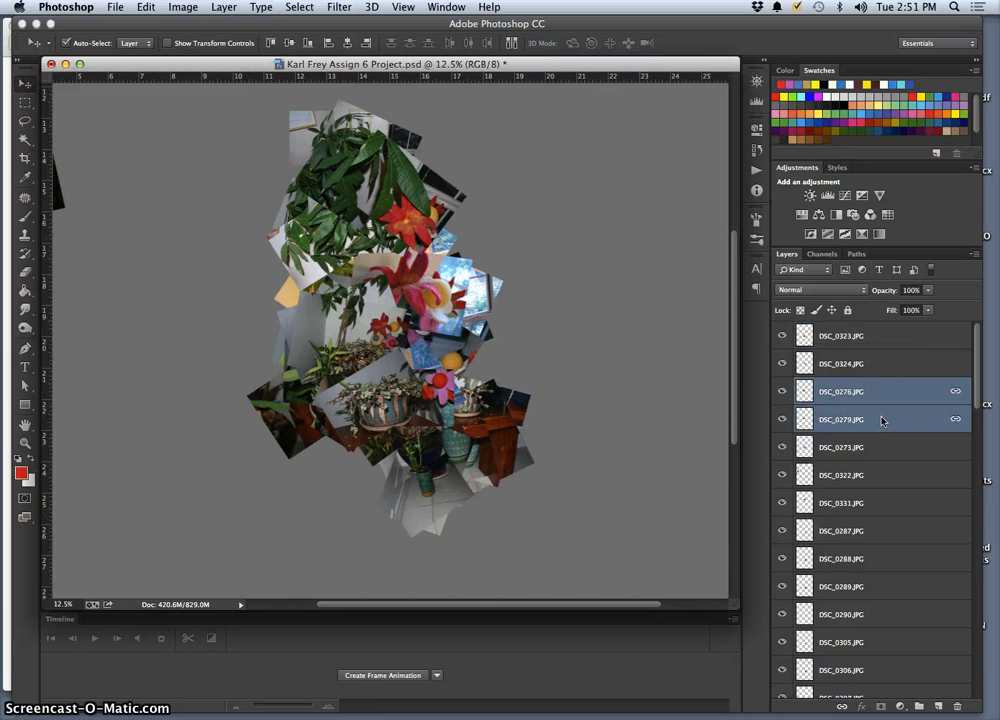
pyautogui.press('super+bracketleft')
pyautogui.press('super+bracketleft')
pyautogui.press('super+bracketleft')
pyautogui.press('super+bracketleft')
pyautogui.press('super+bracketleft')
pyautogui.press('super+bracketleft')
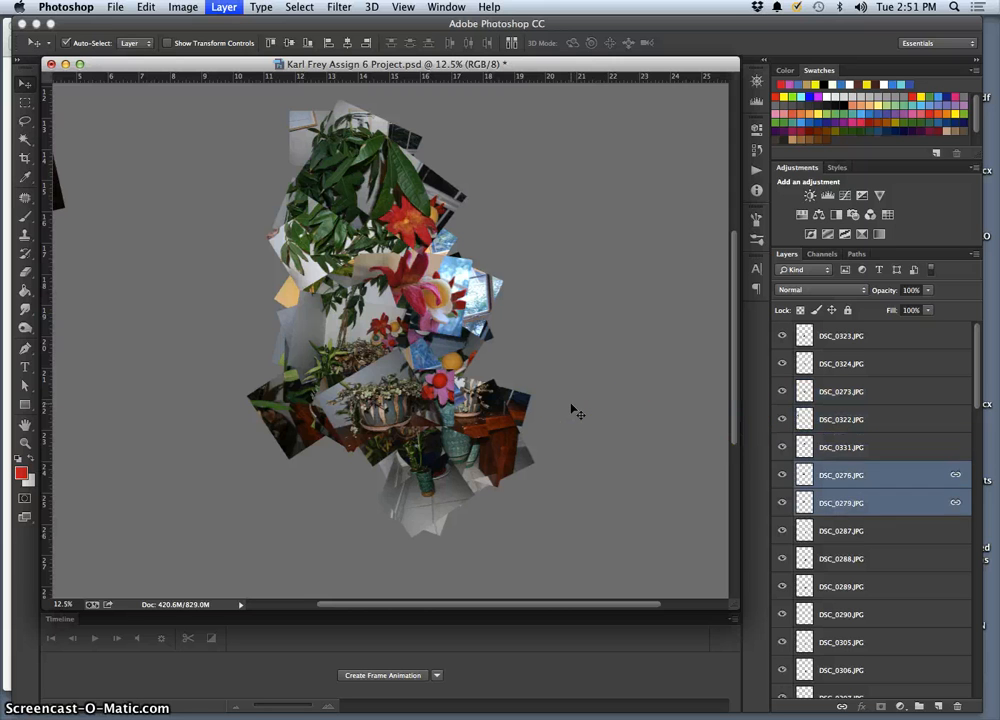
pyautogui.press('super+bracketleft')
pyautogui.press('super+bracketleft')
pyautogui.press('super+bracketleft')
pyautogui.press('super+bracketleft')
pyautogui.press('super+bracketleft')
pyautogui.press('super+bracketleft')
pyautogui.press('super+bracketleft')
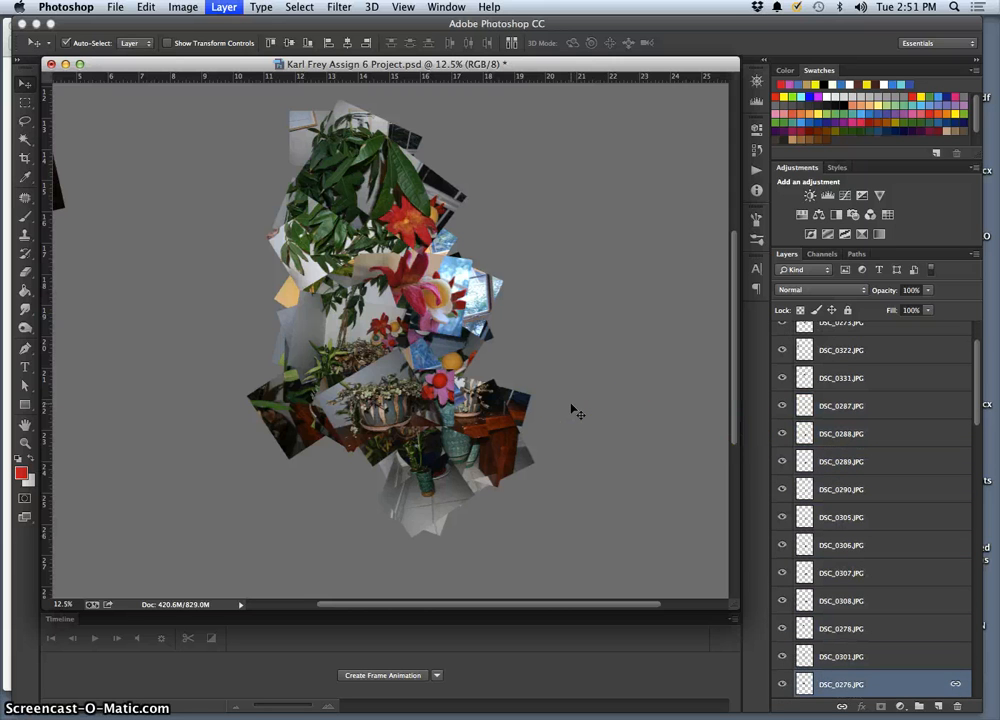
pyautogui.press('super+bracketleft')
pyautogui.press('super+bracketleft')
pyautogui.press('super+bracketleft')
pyautogui.press('super+bracketleft')
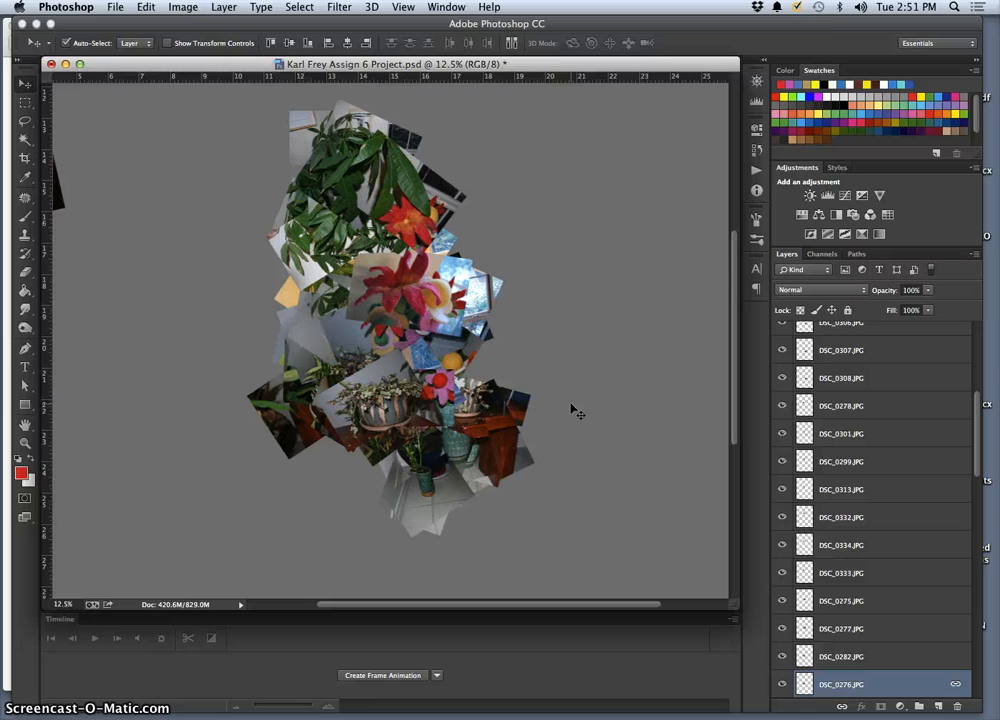
# Compare stacking positions for DSC_0276.JPG and DSC_0279.JPG and leave the pair between DSC_0275.JPG and DSC_0277.JPG.
pyautogui.press('super+bracketright')
pyautogui.press('super+bracketright')
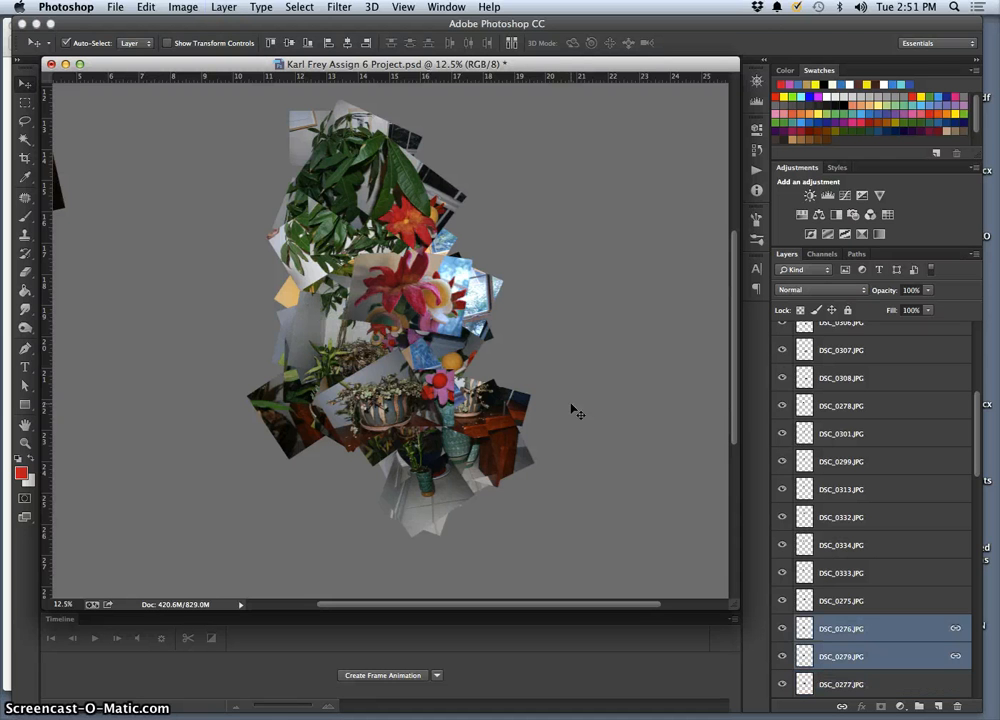
pyautogui.press('super+bracketleft')
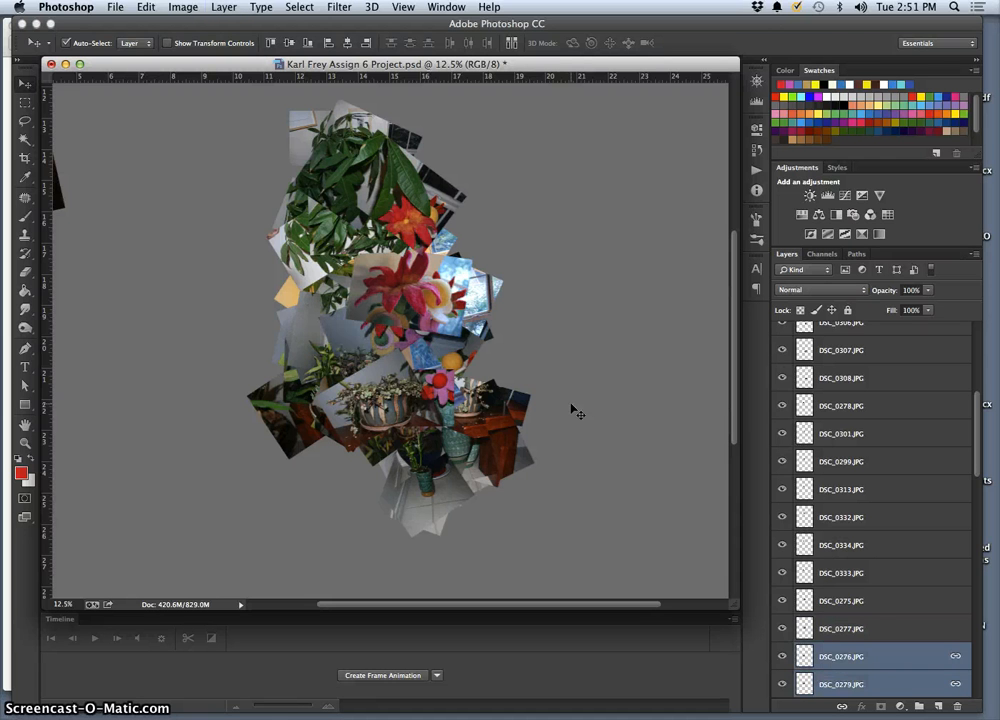
pyautogui.press('super+bracketright')
pyautogui.moveTo(576, 411); pyautogui.dragTo(430, 380)
pyautogui.press('super+bracketleft')
pyautogui.moveTo(384, 364); pyautogui.dragTo(375, 366)
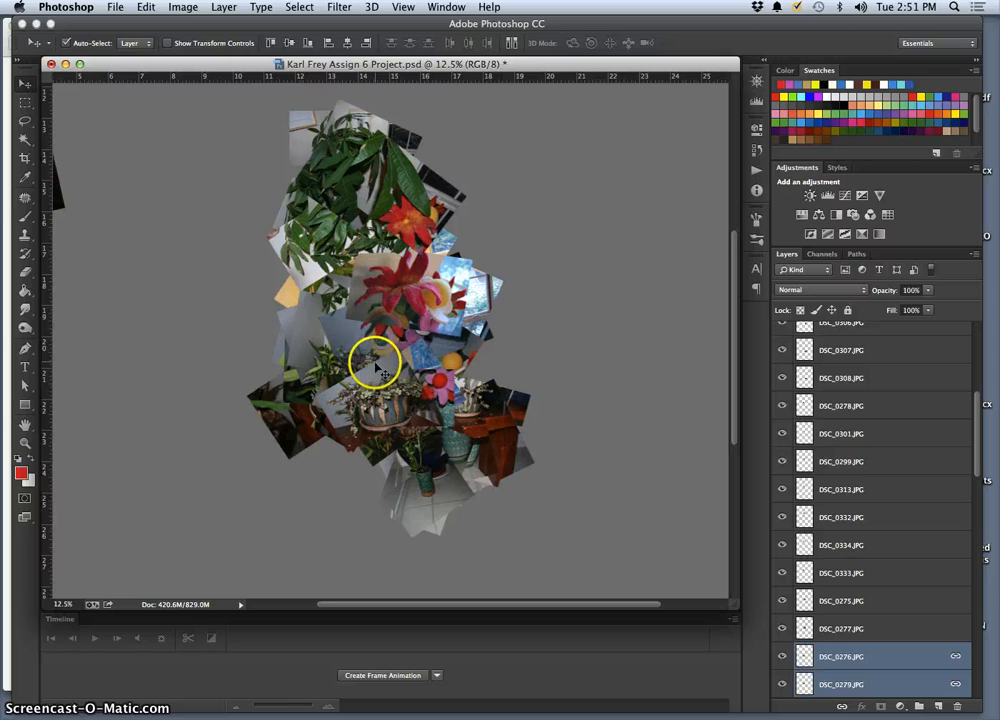
pyautogui.press('super+bracketright')
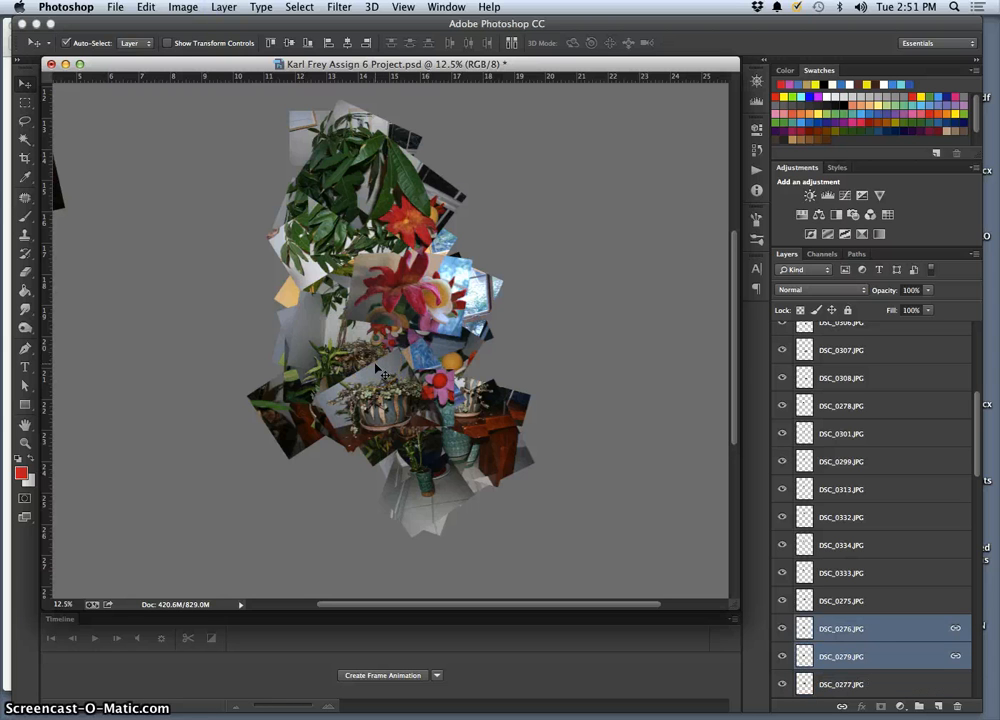
# Unlink the succulent pot photo DSC_0323.JPG, try it lower in the stack, and leave it directly below DSC_0324.JPG.
pyautogui.click(378, 370)
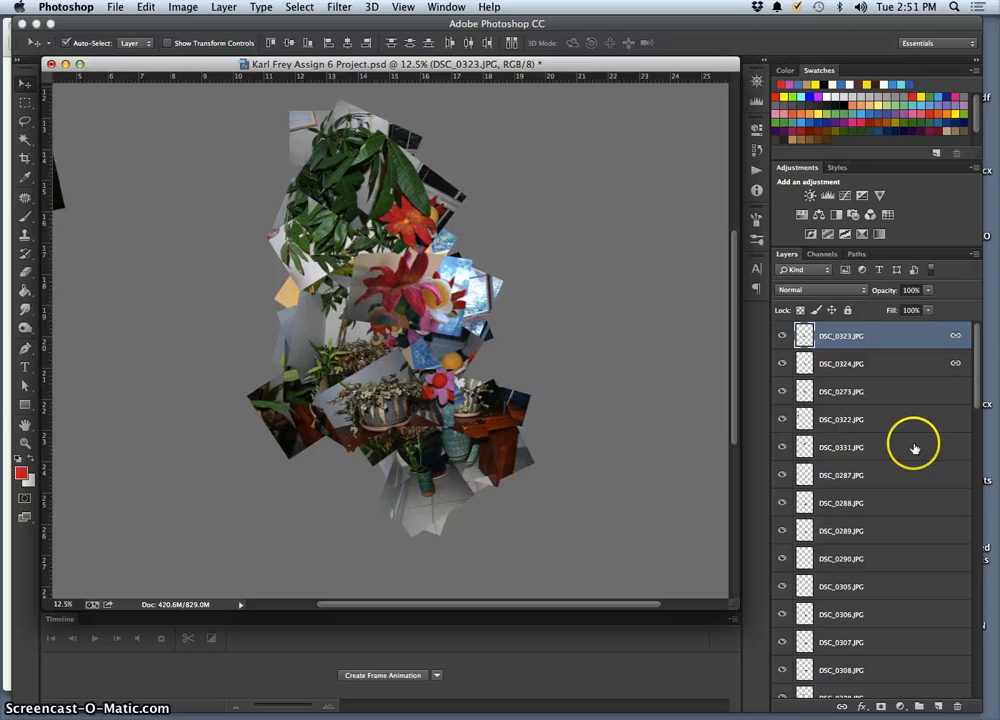
pyautogui.click(842, 706)
pyautogui.press('super+bracketleft')
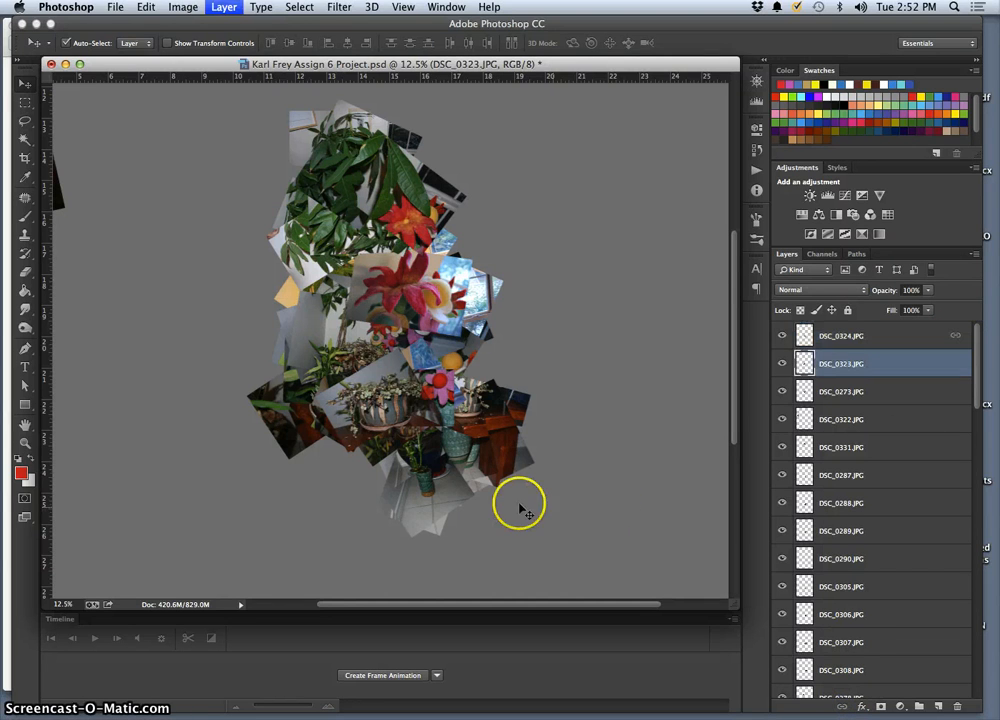
pyautogui.press('super+bracketleft')
pyautogui.press('super+bracketleft')
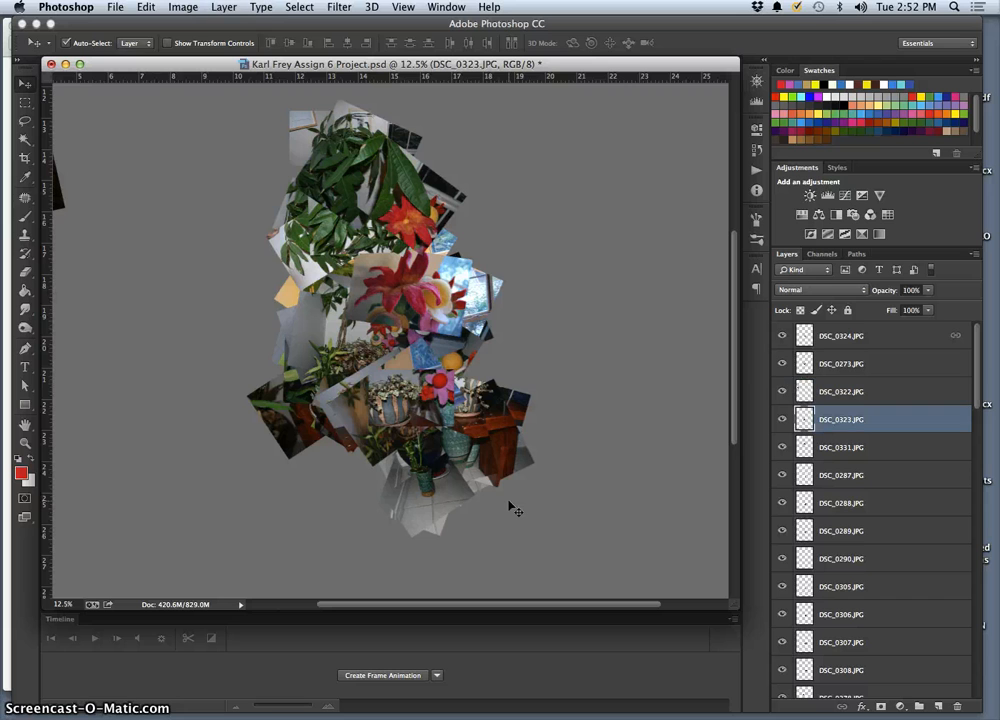
pyautogui.press('super+bracketright')
pyautogui.press('super+bracketright')
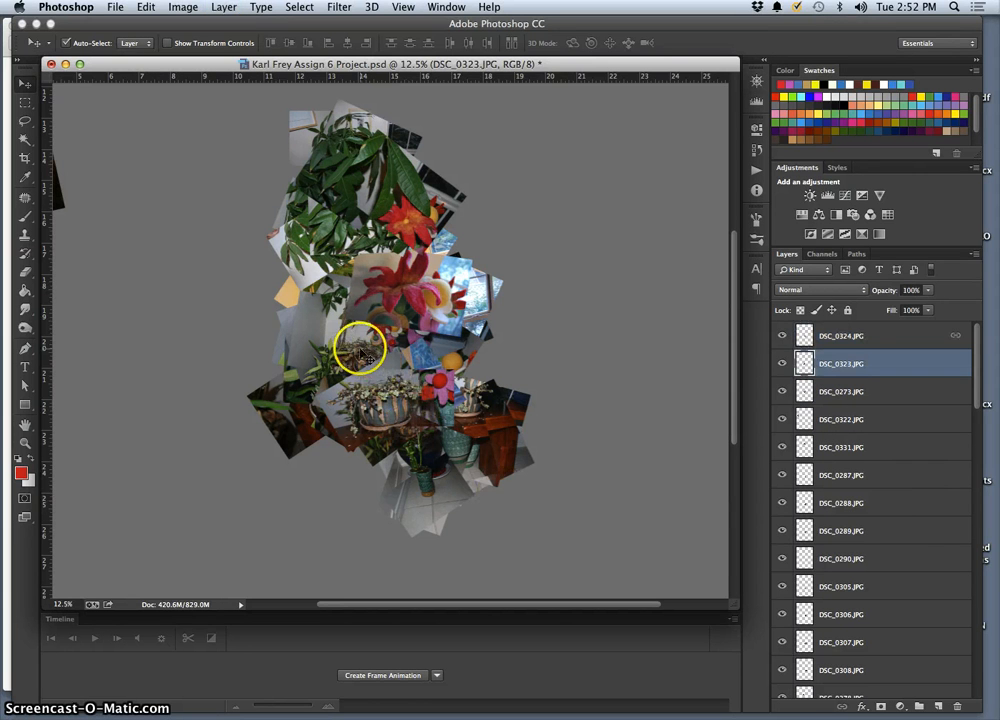
# Unlink the potted plant photo DSC_0276.JPG and bring it forward in the layer stack until it sits directly below DSC_0324.JPG.
pyautogui.click(362, 352)
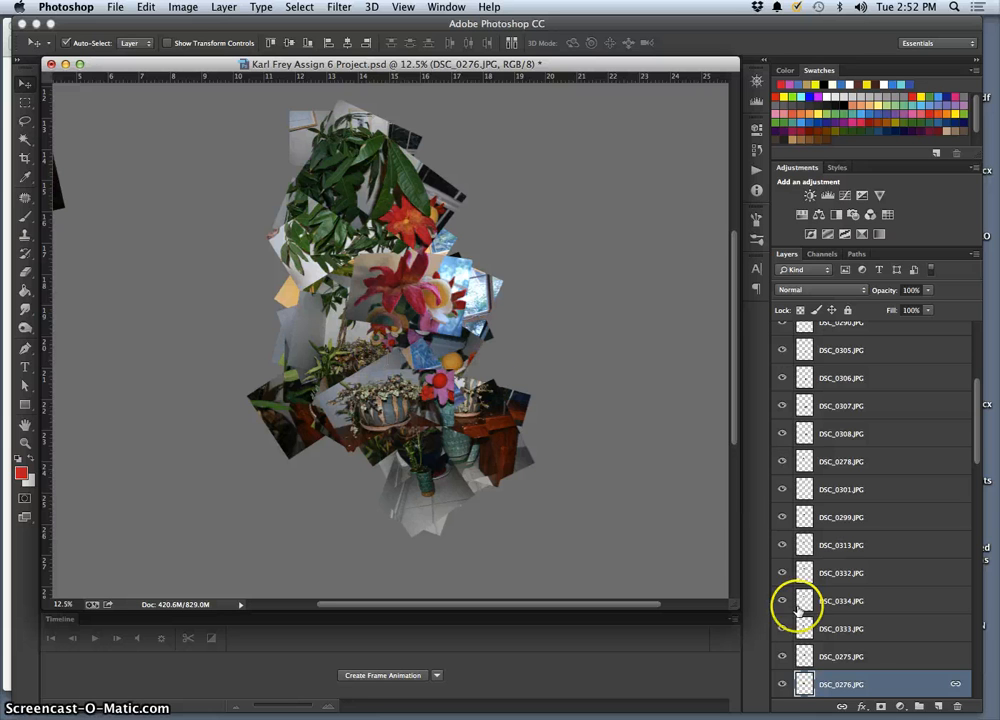
pyautogui.press('super+bracketright')
pyautogui.press('super+bracketright')
pyautogui.press('super+bracketright')
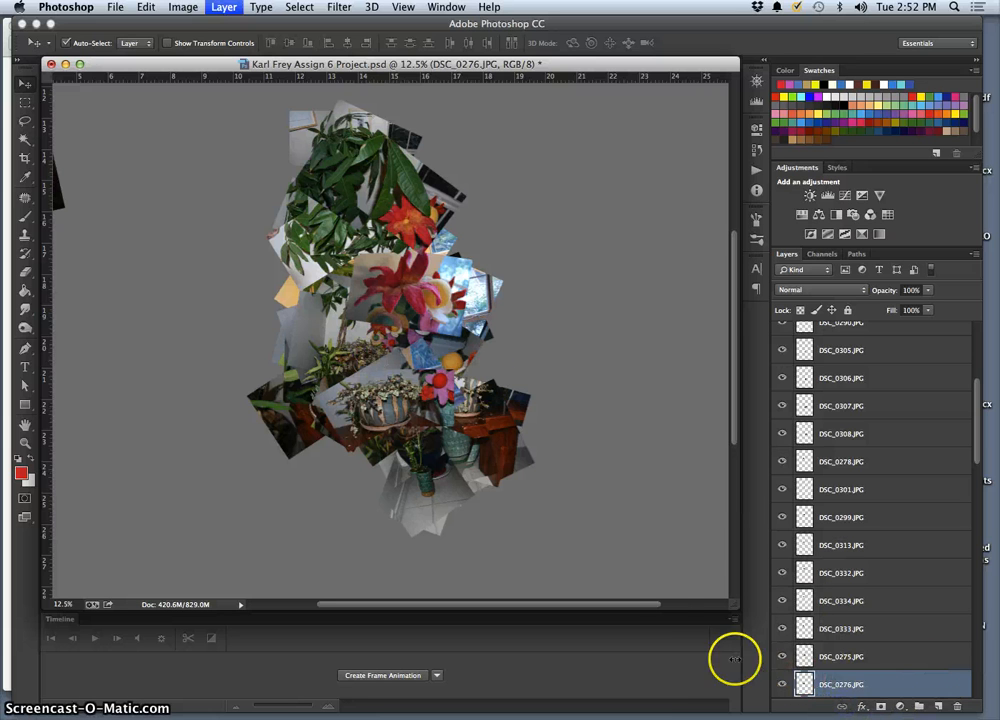
pyautogui.press('super+bracketright')
pyautogui.press('super+bracketright')
pyautogui.press('super+bracketright')
pyautogui.press('super+bracketright')
pyautogui.press('super+bracketright')
pyautogui.press('super+bracketright')
pyautogui.press('super+bracketright')
pyautogui.press('super+bracketright')
pyautogui.press('super+bracketright')
pyautogui.press('super+bracketright')
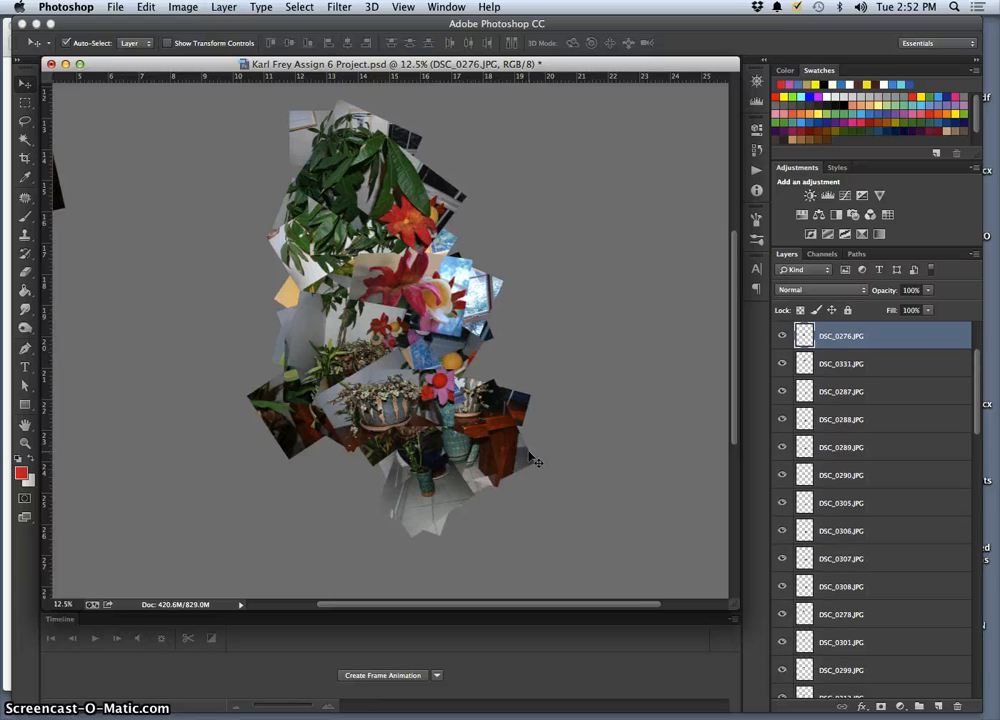
pyautogui.press('super+bracketright')
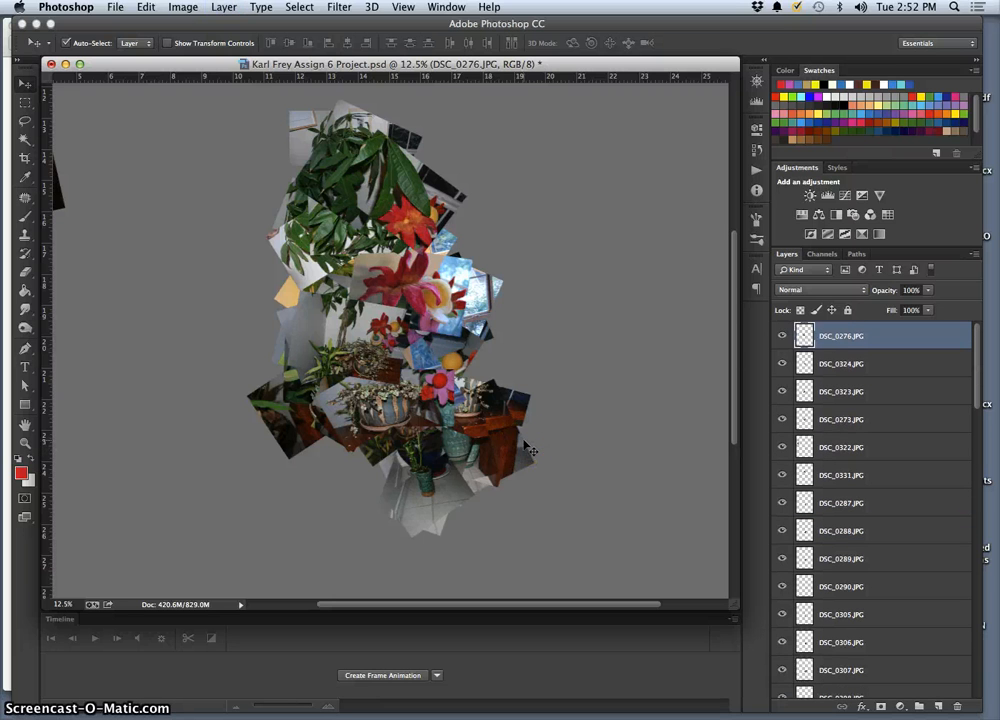
pyautogui.press('super+bracketleft')
pyautogui.press('super+bracketleft')
pyautogui.press('super+bracketright')
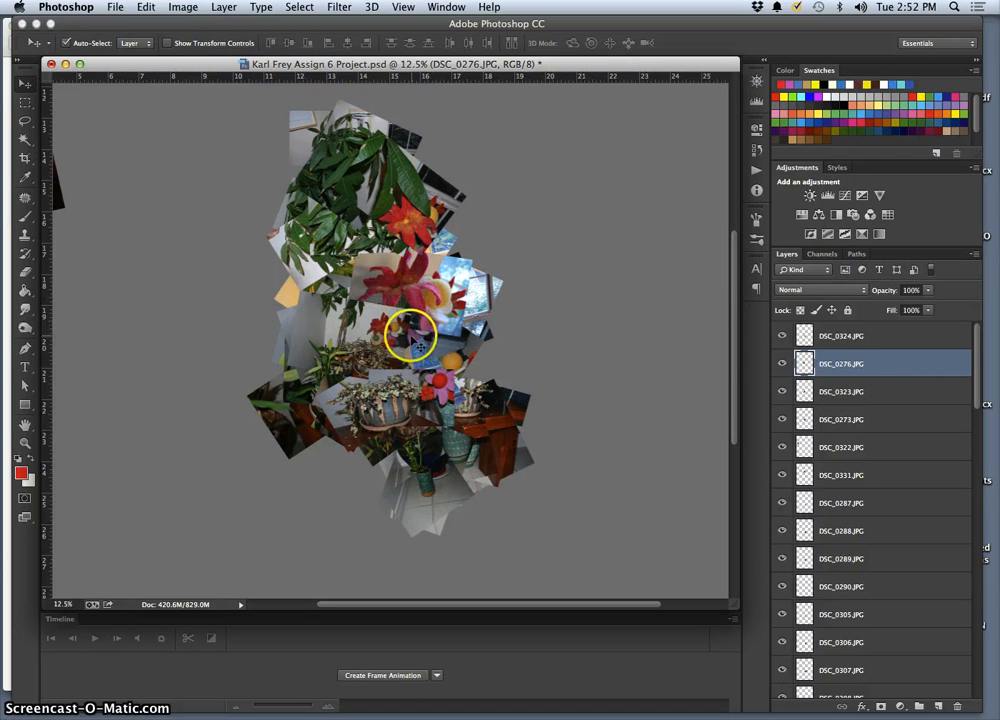
# Examine how the photos overlap up close, from the flowers and succulent pots up to the large leafy plant at the collage's top.
pyautogui.click(432, 345)
pyautogui.moveTo(454, 350); pyautogui.dragTo(479, 351)
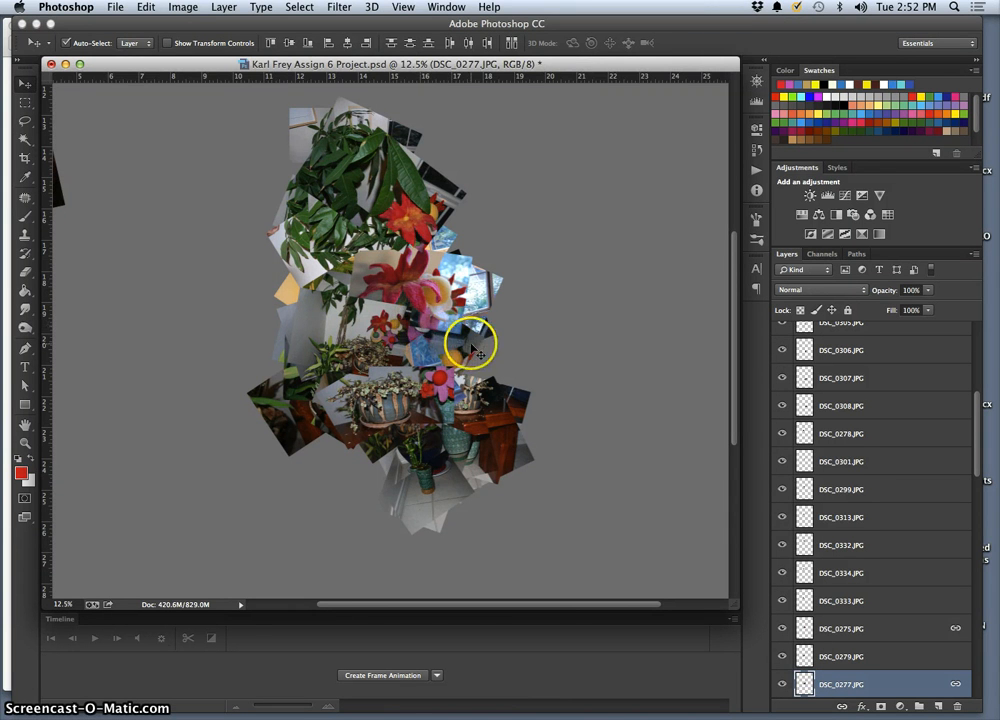
pyautogui.press('super+equal')
pyautogui.press('super+equal')
pyautogui.press('super+equal')
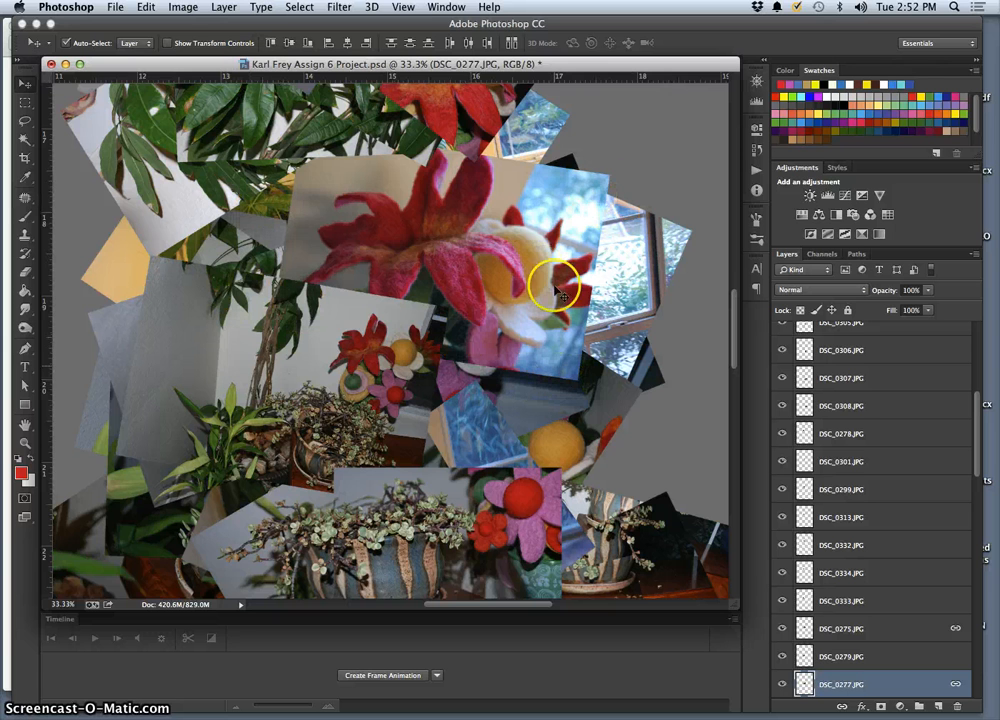
pyautogui.scroll(-5, 397, 328)
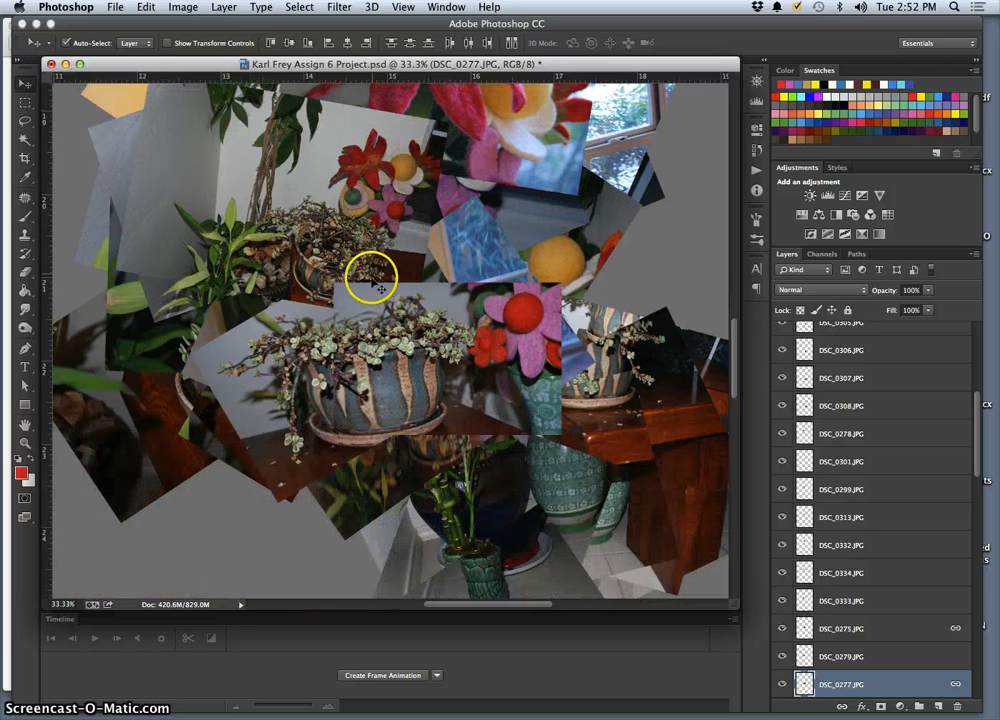
pyautogui.scroll(6, 275, 392)
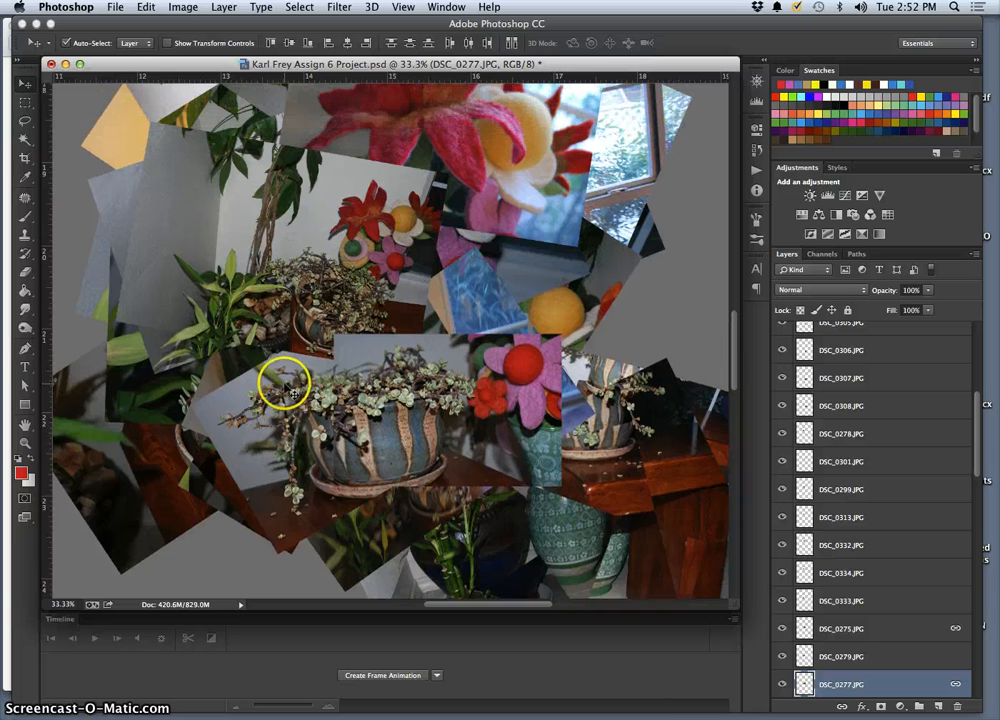
pyautogui.scroll(7, 305, 265)
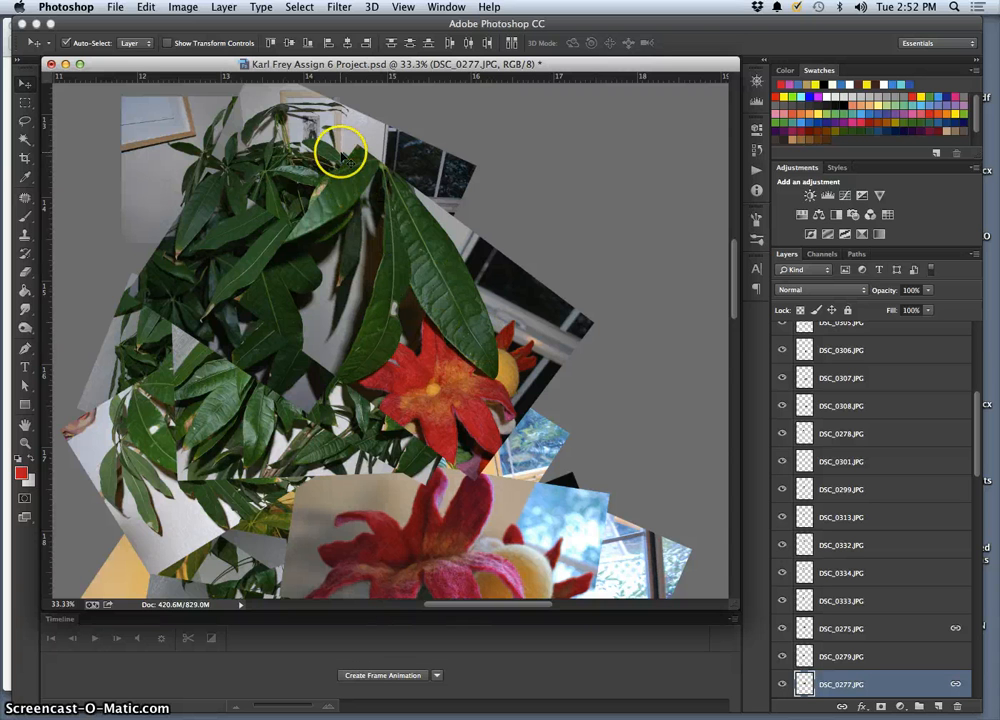
pyautogui.click(435, 363)
pyautogui.scroll(5, 922, 435)
pyautogui.scroll(1, 922, 437)
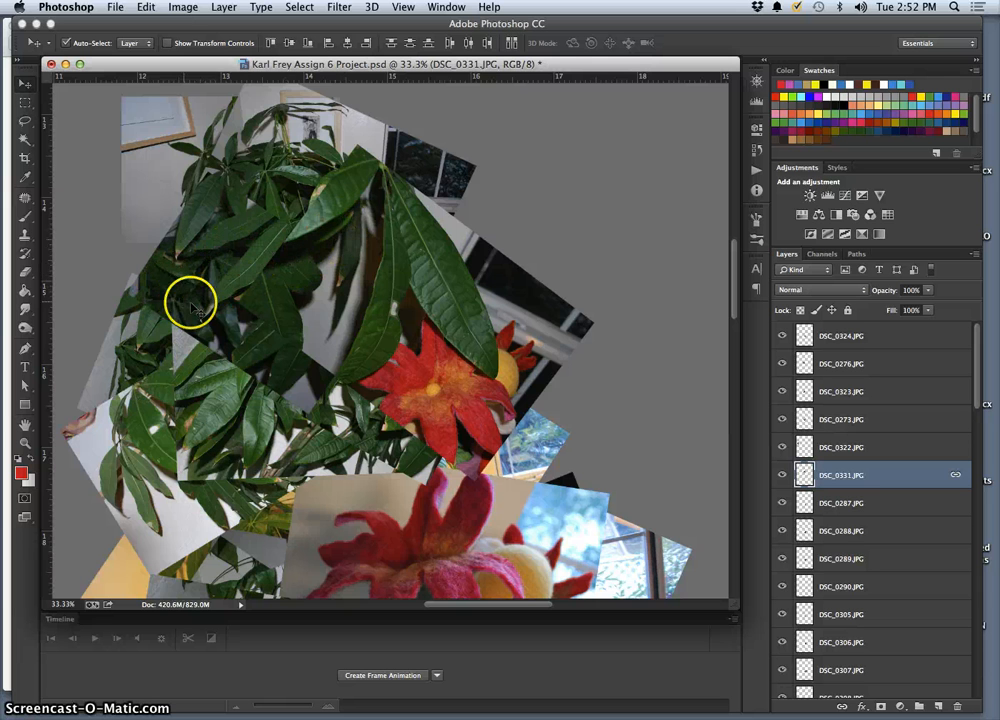
pyautogui.press('super+minus')
pyautogui.press('super+minus')
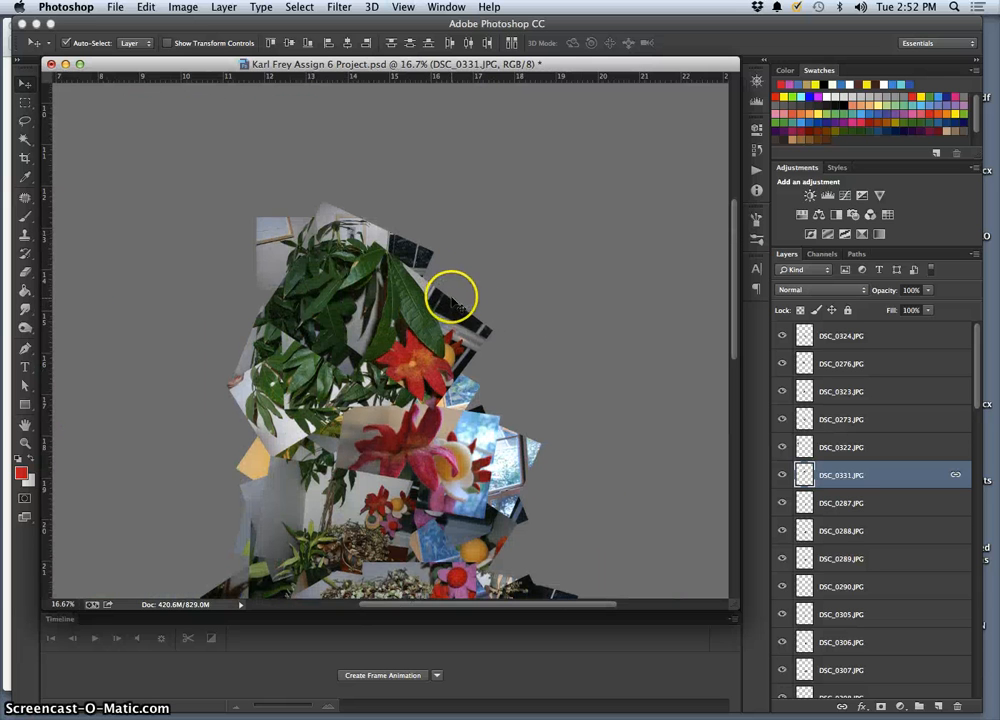
pyautogui.scroll(-2, 453, 295)
# Place a vertical guide along the left edge of the top-left plant photo DSC_0334.JPG and remove the guide.
pyautogui.click(275, 170)
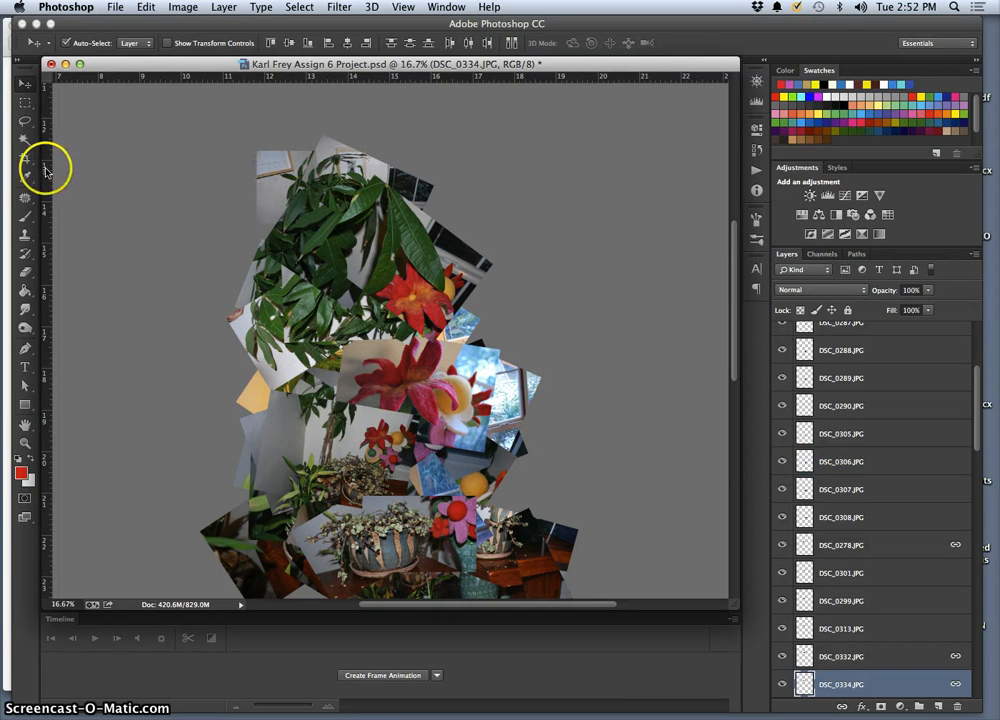
pyautogui.moveTo(46, 165); pyautogui.dragTo(256, 190)
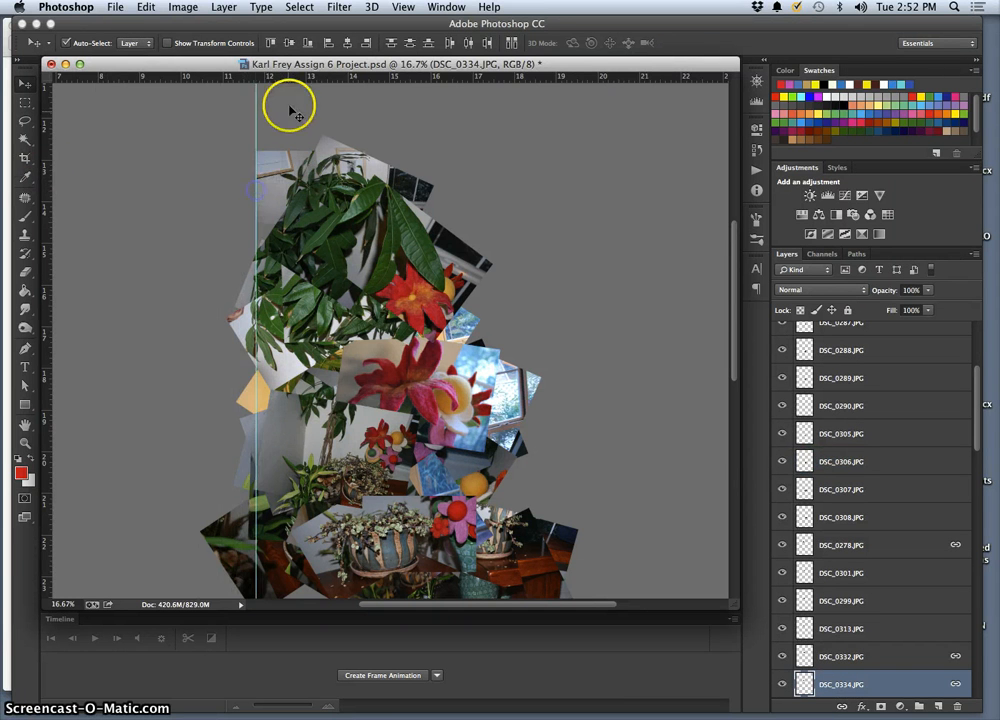
pyautogui.moveTo(291, 82)
pyautogui.mouseDown()
pyautogui.moveTo(288, 151)
pyautogui.moveTo(290, 70)
pyautogui.mouseUp()
pyautogui.click(266, 146)
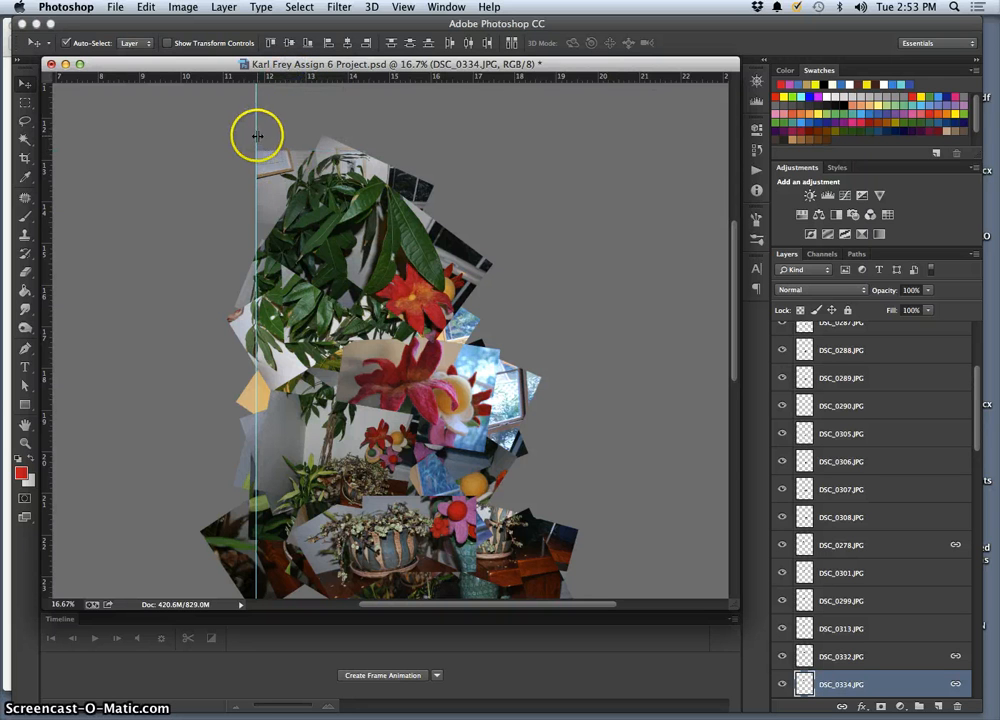
pyautogui.moveTo(257, 135); pyautogui.dragTo(35, 130)
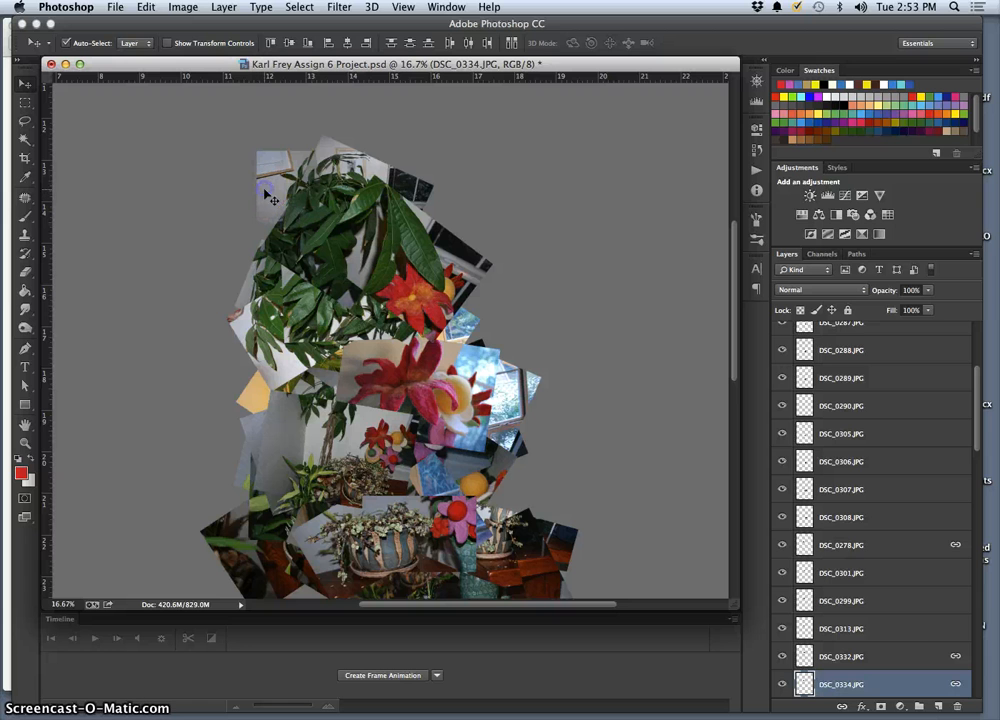
# Unlink the top-left plant photo DSC_0334.JPG, and enlarge it to about 143% with an 11.68° rotation.
pyautogui.scroll(-3, 912, 612)
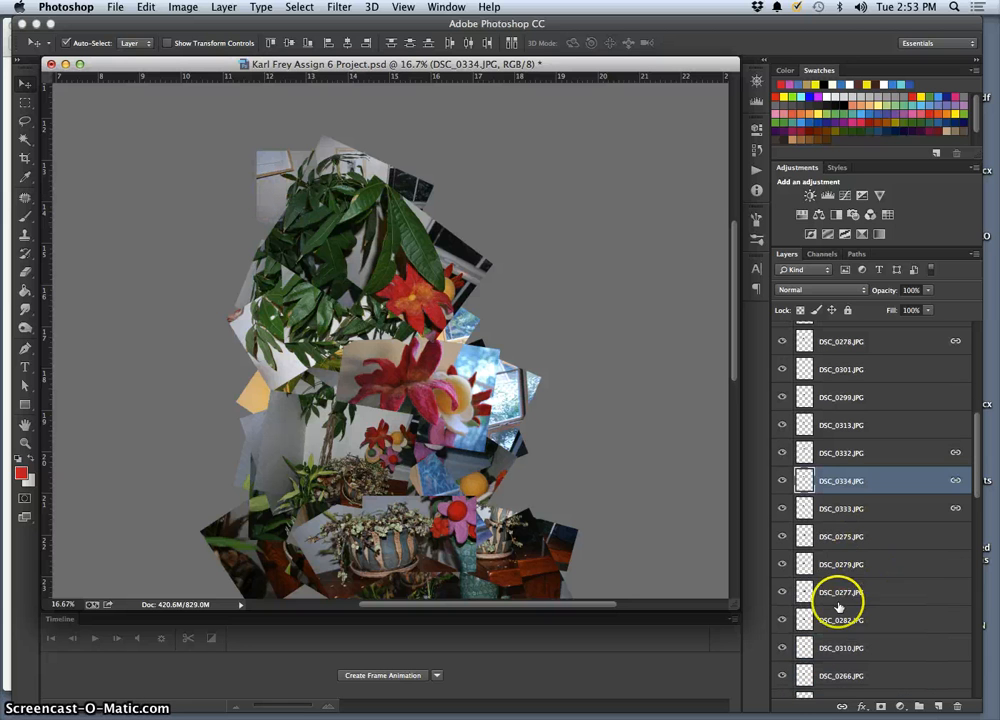
pyautogui.click(866, 479)
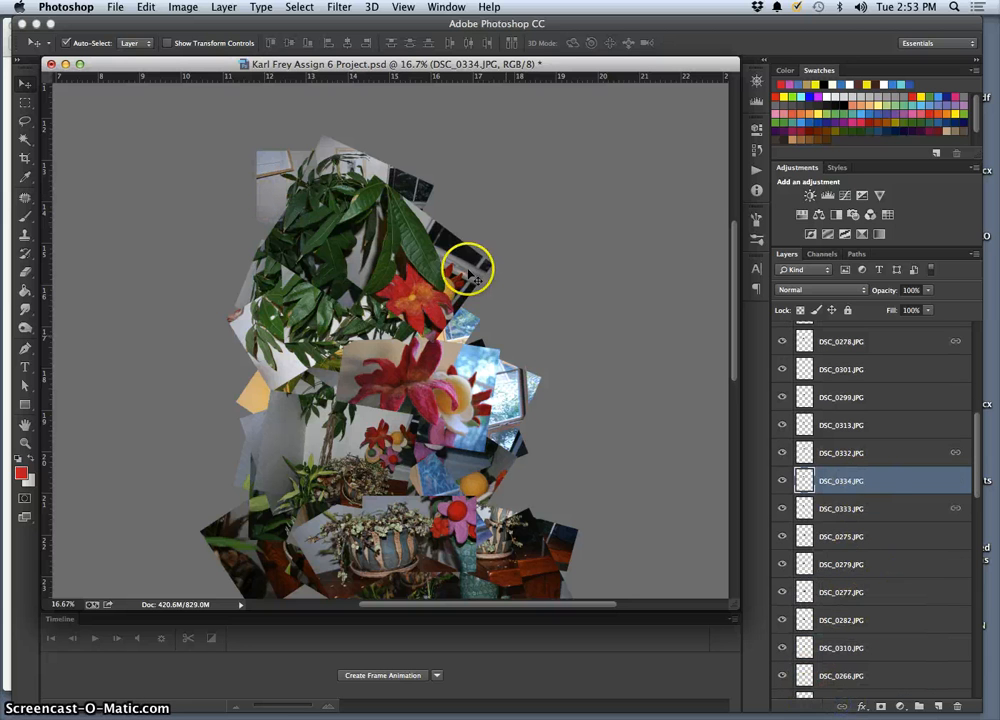
pyautogui.click(279, 183)
pyautogui.press('super+t')
pyautogui.click(285, 123)
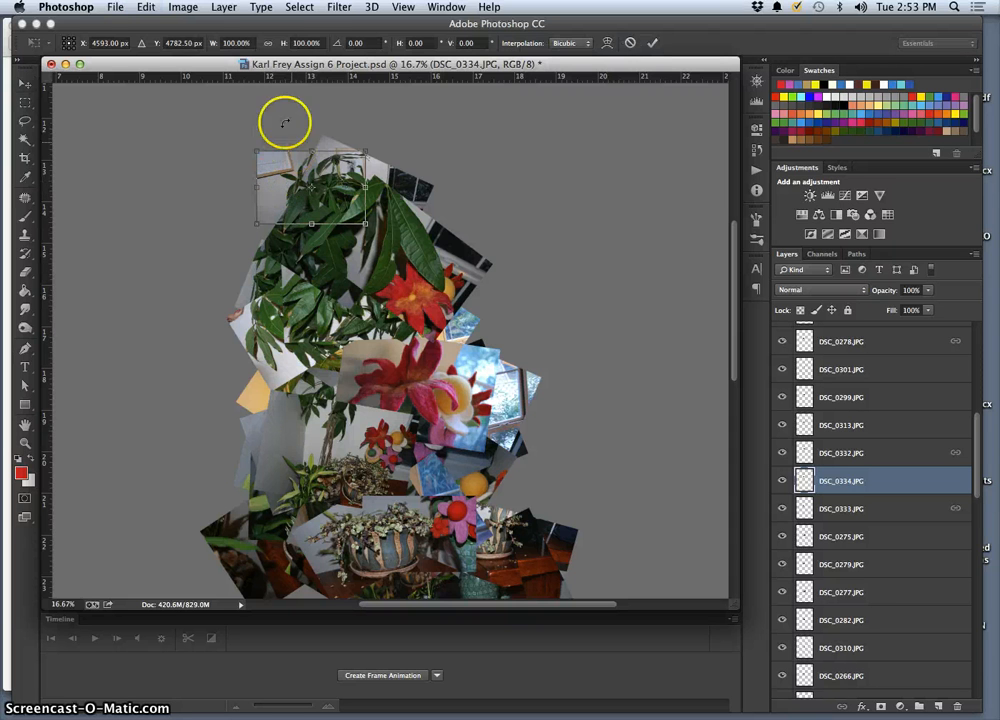
pyautogui.moveTo(249, 146); pyautogui.dragTo(214, 122)
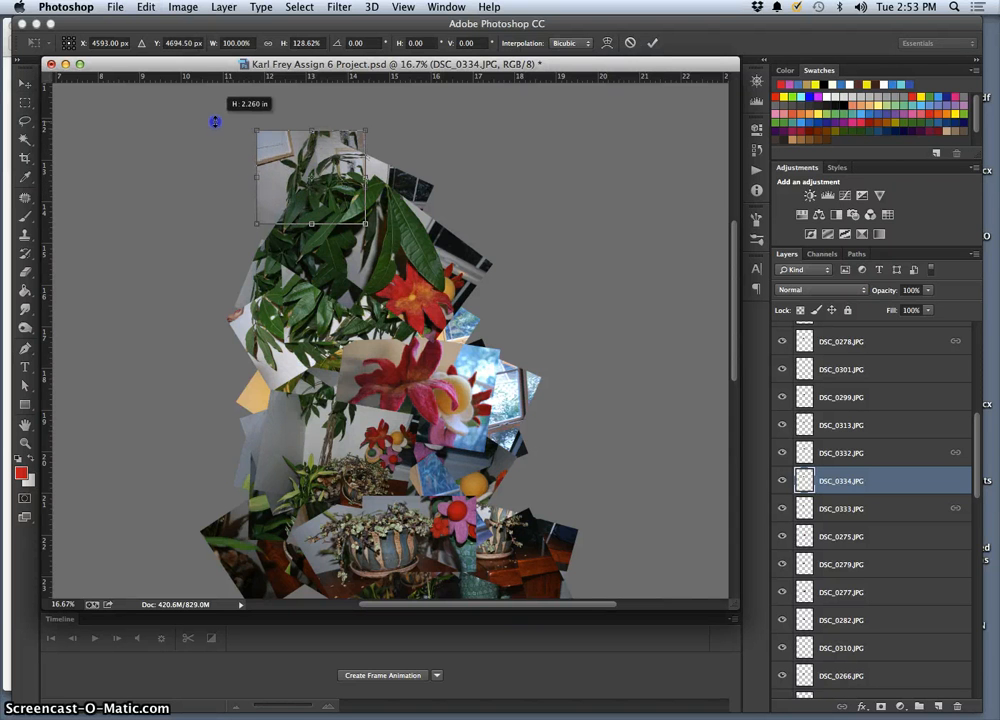
pyautogui.click(281, 173)
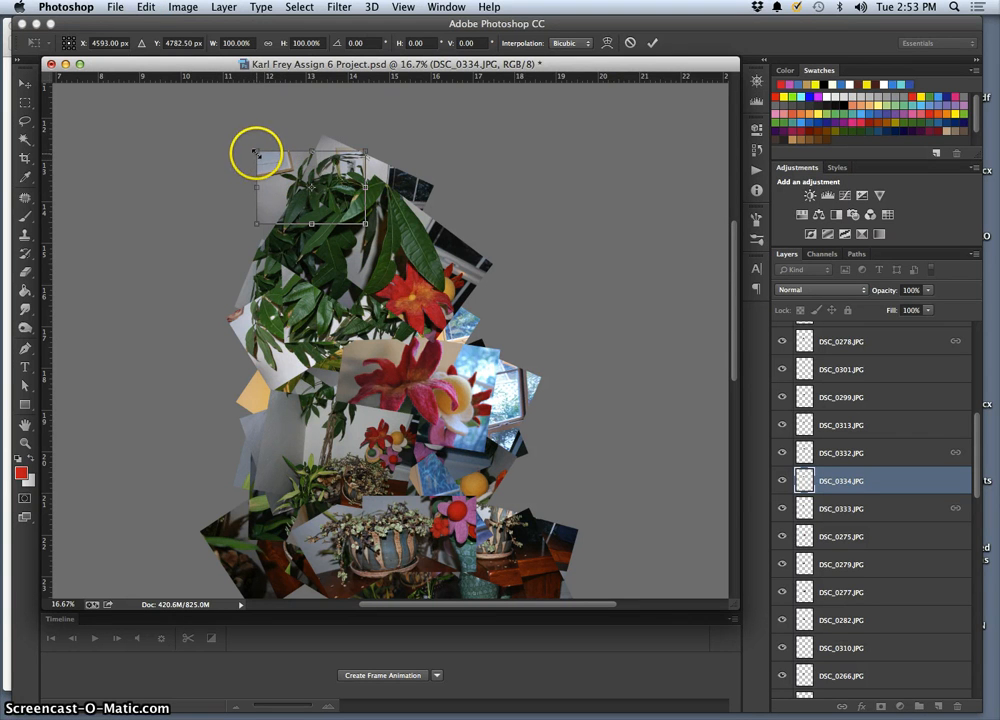
pyautogui.moveTo(256, 152); pyautogui.dragTo(203, 129)
pyautogui.moveTo(391, 127); pyautogui.dragTo(392, 142)
pyautogui.moveTo(277, 152); pyautogui.dragTo(275, 175)
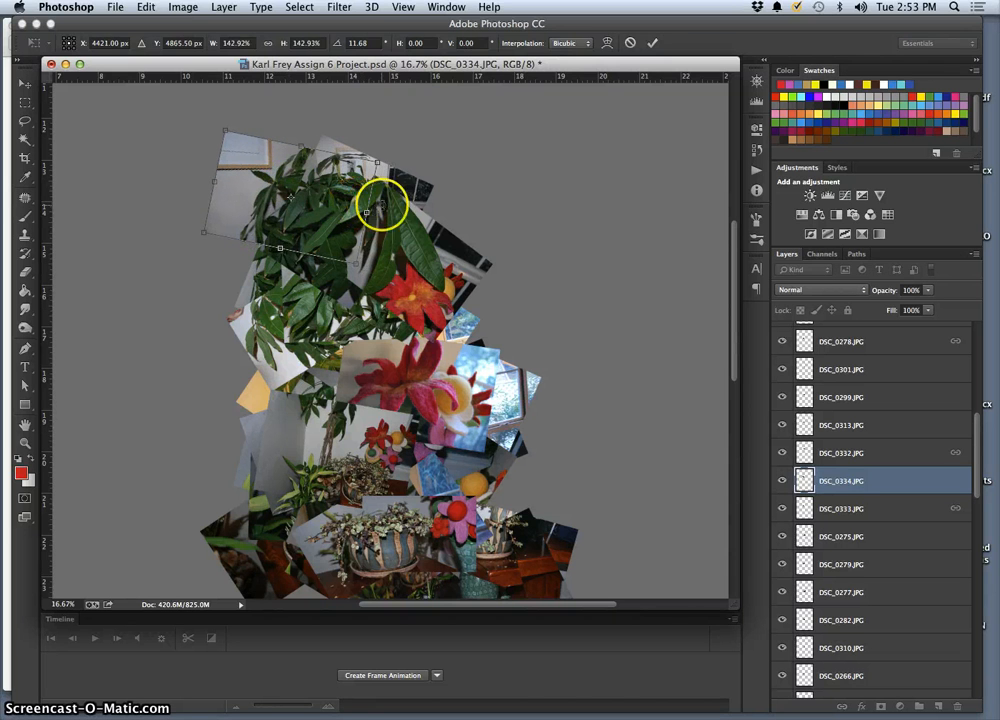
pyautogui.press('Return')
# Unlink the large leaf and red flower photo DSC_0331.JPG, and shrink it to about 66% with a 158.26° rotation over the upper foliage.
pyautogui.scroll(-3, 421, 428)
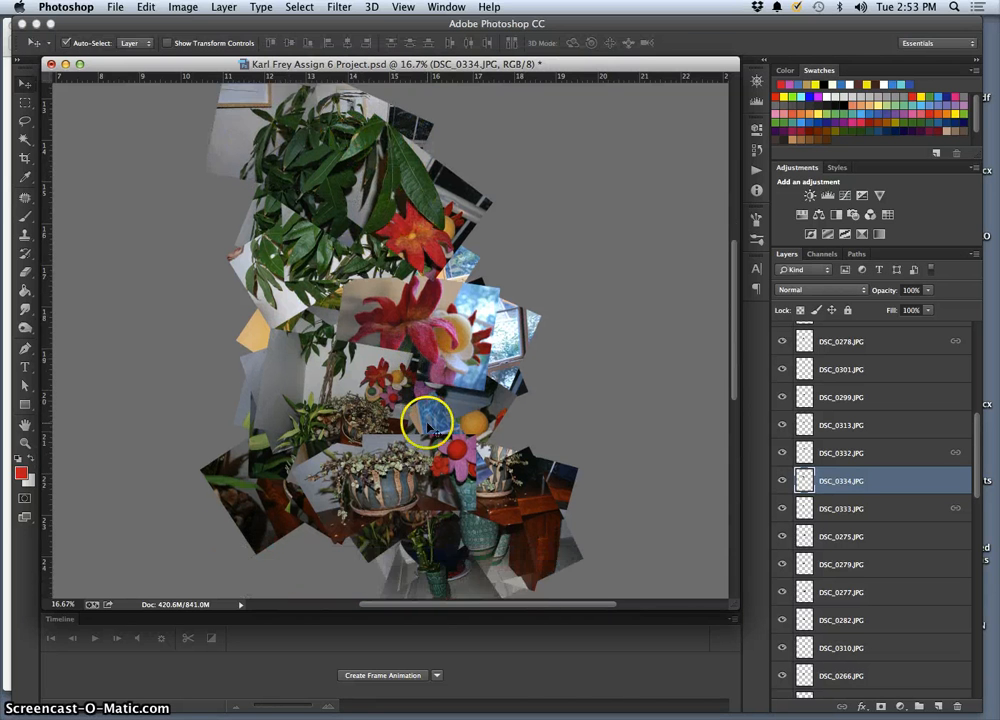
pyautogui.scroll(-5, 446, 291)
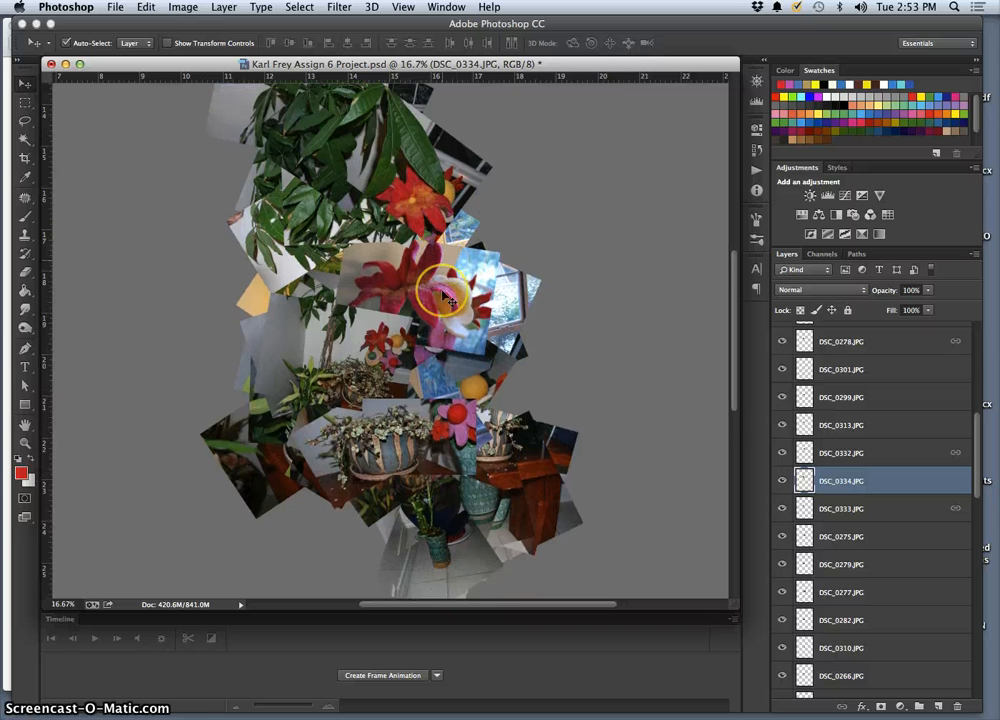
pyautogui.scroll(6, 455, 292)
pyautogui.click(425, 246)
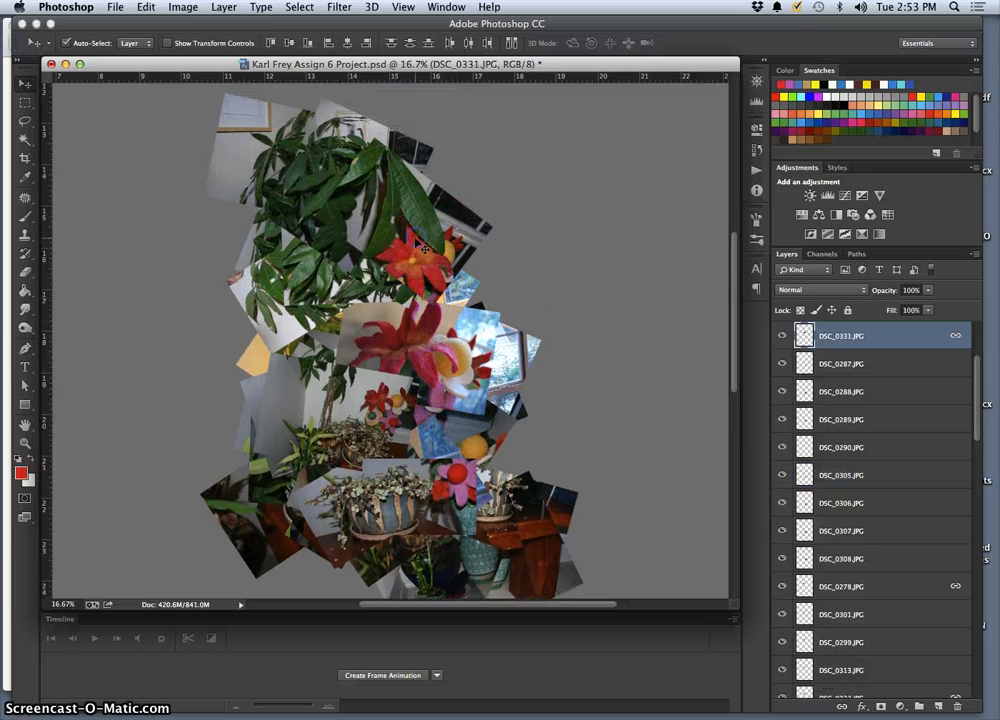
pyautogui.click(838, 706)
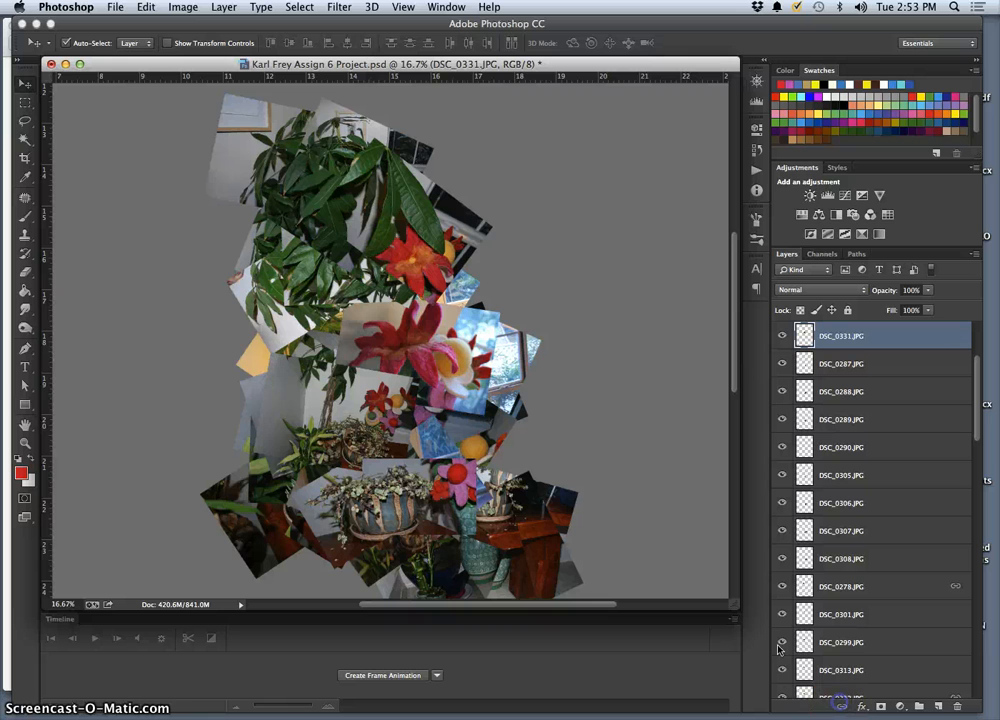
pyautogui.press('super+t')
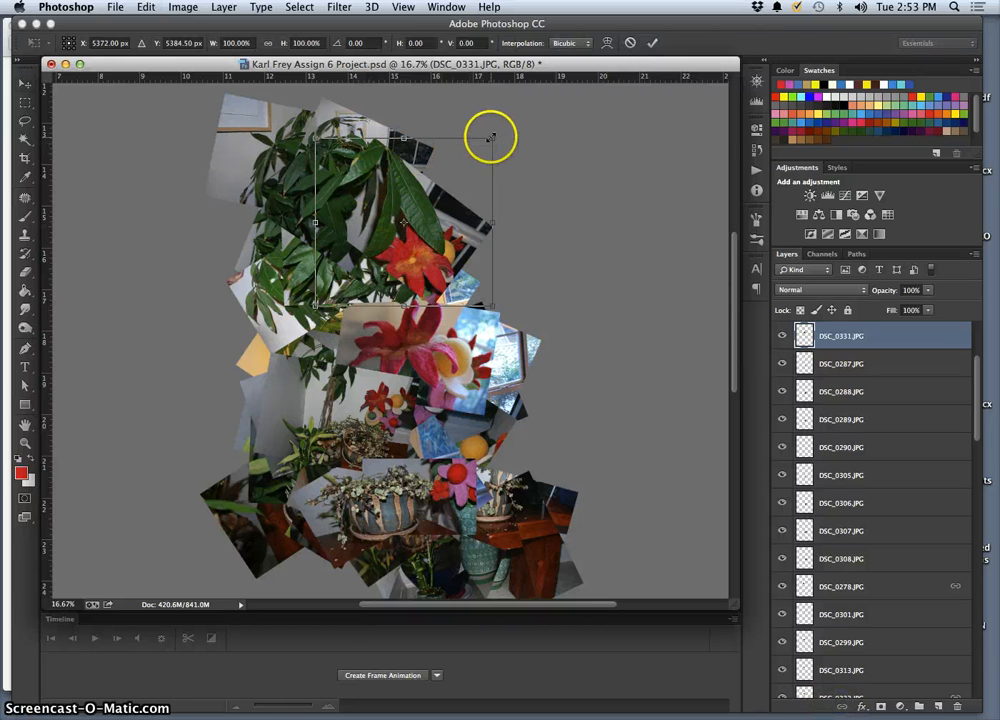
pyautogui.moveTo(490, 137); pyautogui.dragTo(367, 229)
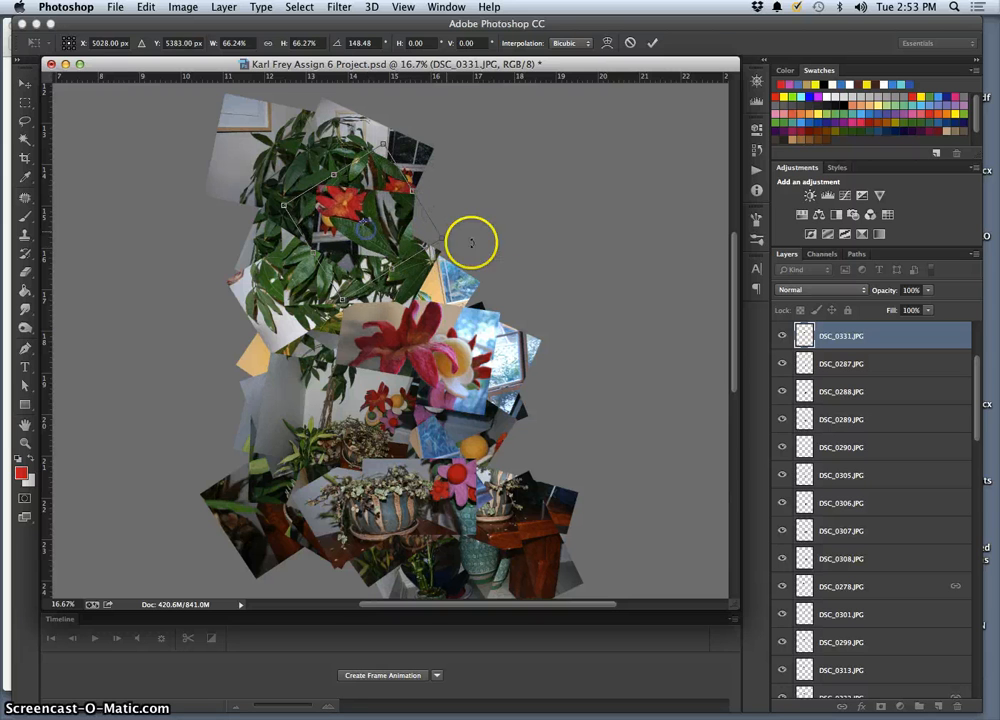
pyautogui.moveTo(461, 237)
pyautogui.mouseDown()
pyautogui.moveTo(458, 219)
pyautogui.moveTo(450, 248)
pyautogui.mouseUp()
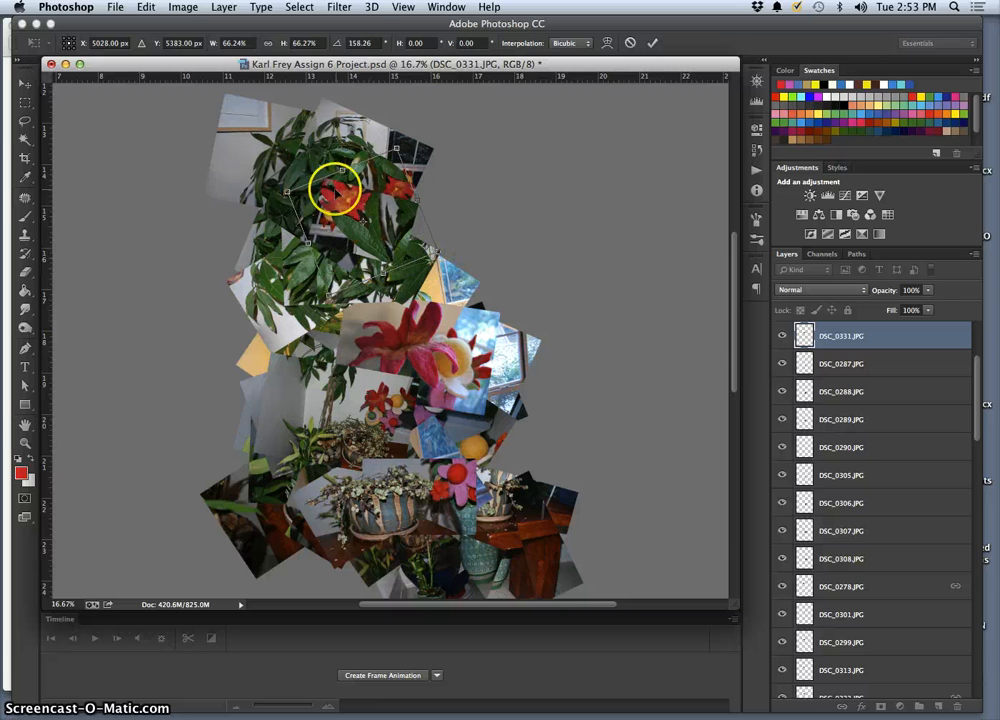
pyautogui.press('Return')
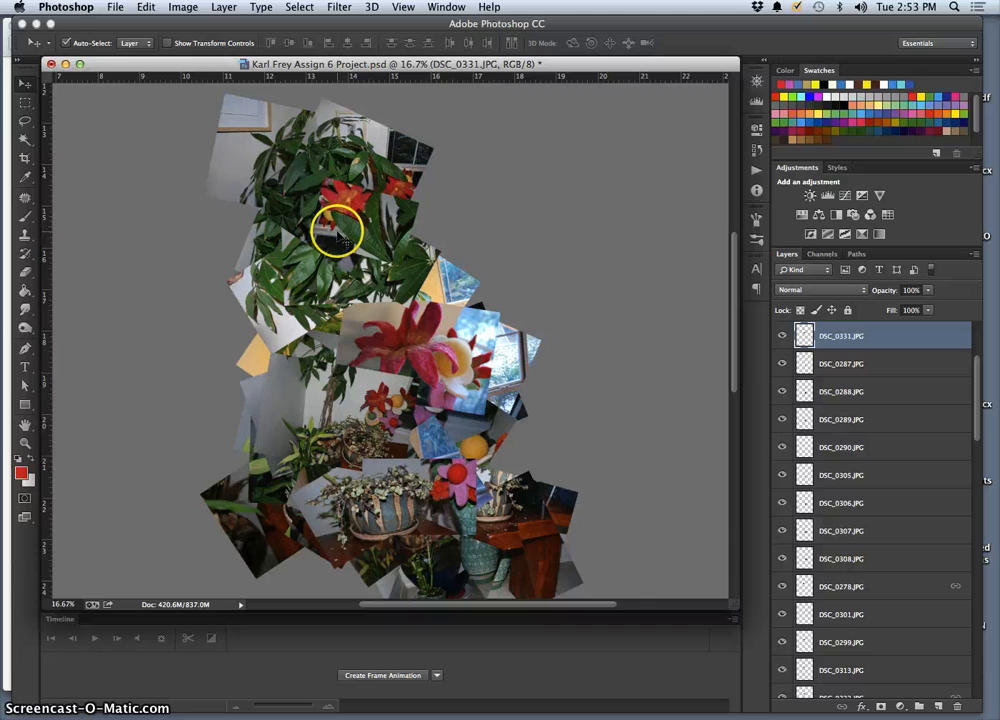
# Send DSC_0331.JPG backward, compare positions in the layer stack, and leave it directly below DSC_0278.JPG.
pyautogui.press('super+bracketleft')
pyautogui.press('super+bracketleft')
pyautogui.press('super+bracketleft')
pyautogui.press('super+bracketleft')
pyautogui.press('super+bracketleft')
pyautogui.press('super+bracketleft')
pyautogui.press('super+bracketleft')
pyautogui.press('super+bracketleft')
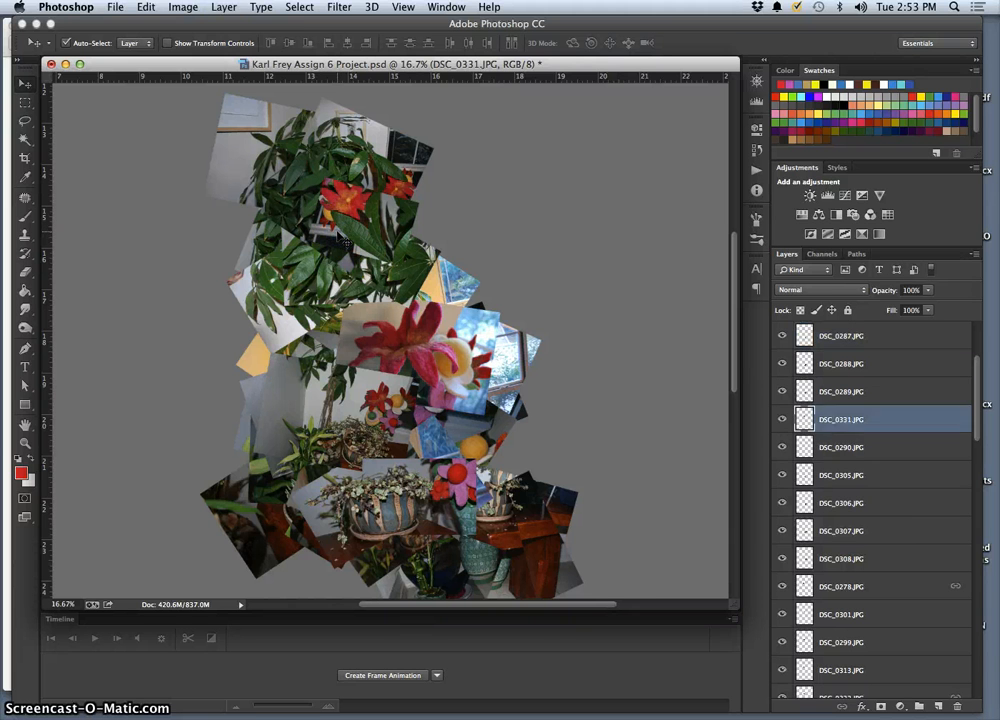
pyautogui.press('super+bracketleft')
pyautogui.press('super+bracketleft')
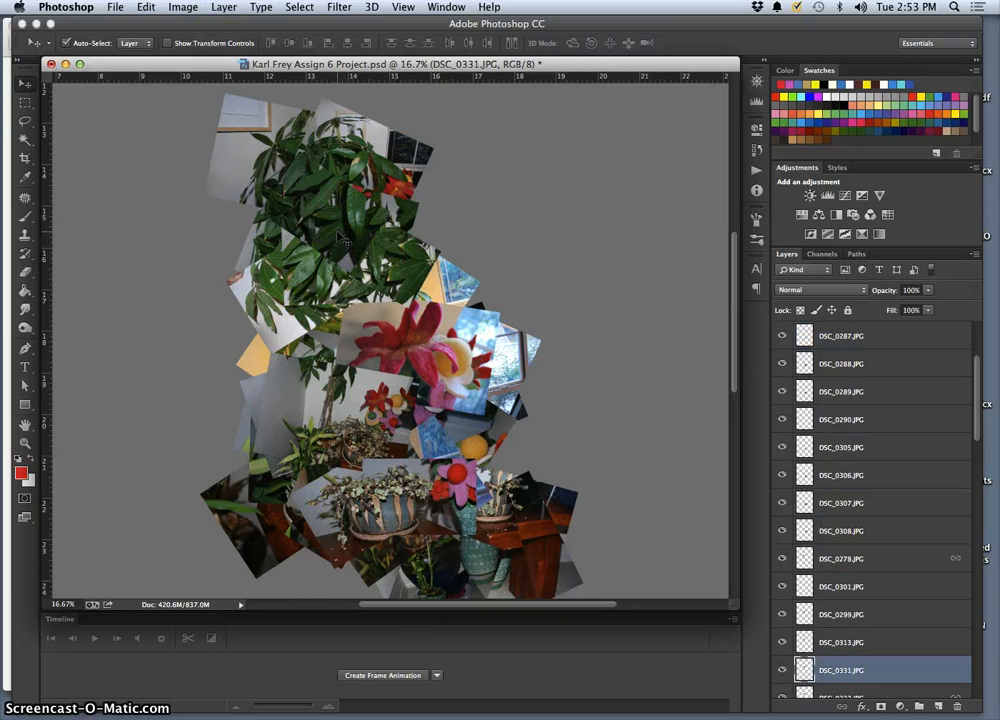
pyautogui.press('super+bracketright')
pyautogui.press('super+bracketright')
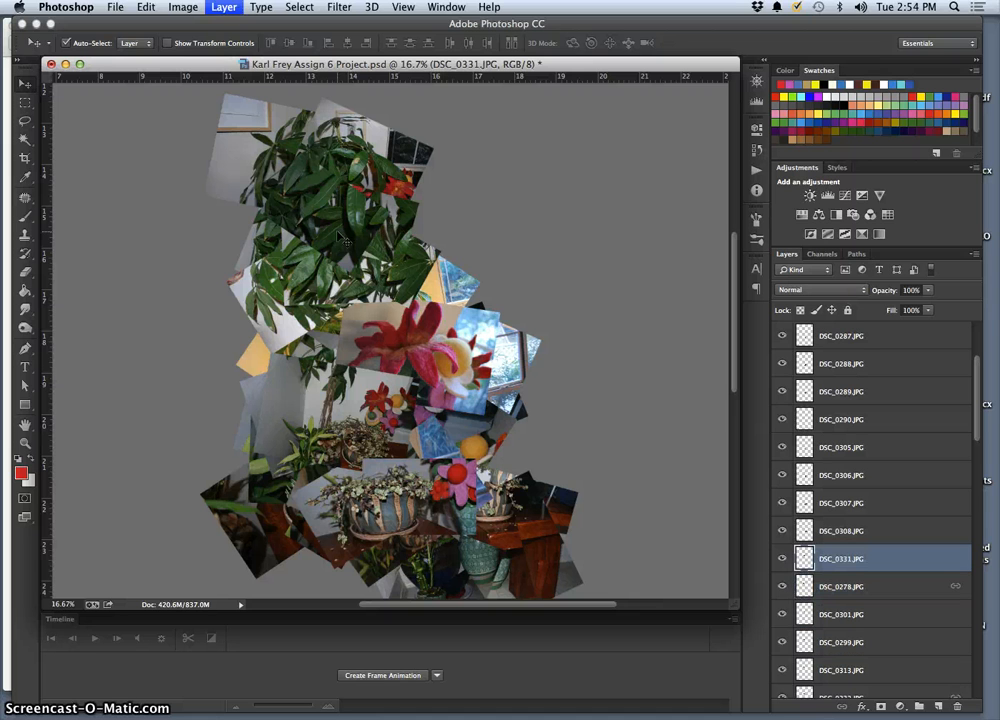
pyautogui.press('super+bracketleft')
# Send the foliage photo DSC_0278.JPG backward in the layer stack until it sits directly below DSC_0301.JPG.
pyautogui.click(347, 222)
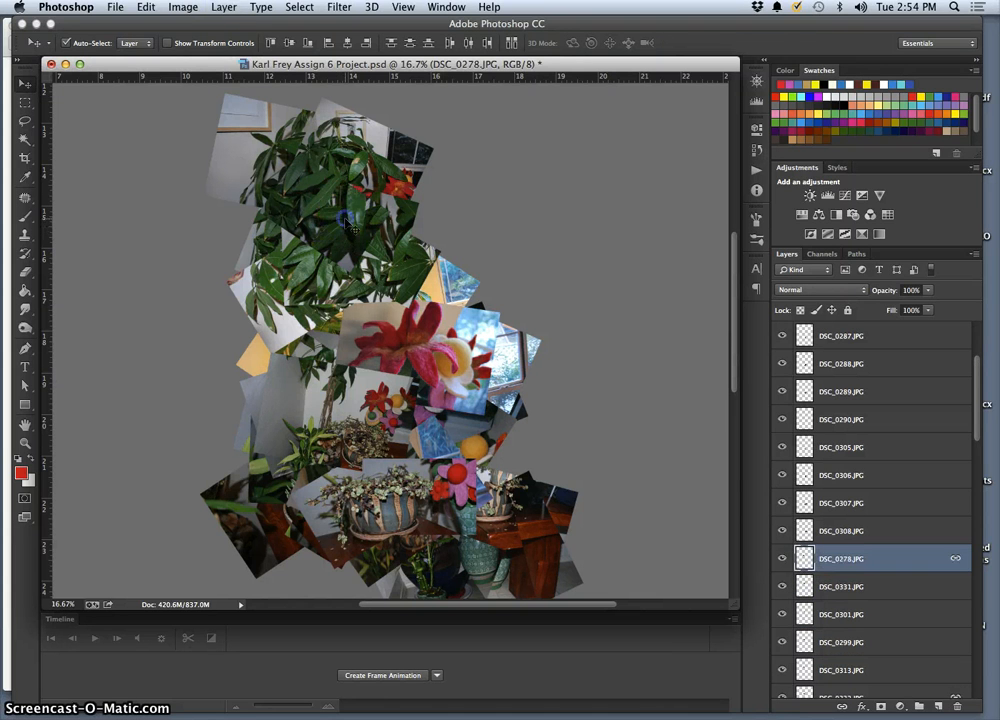
pyautogui.press('super+bracketleft')
pyautogui.press('super+bracketleft')
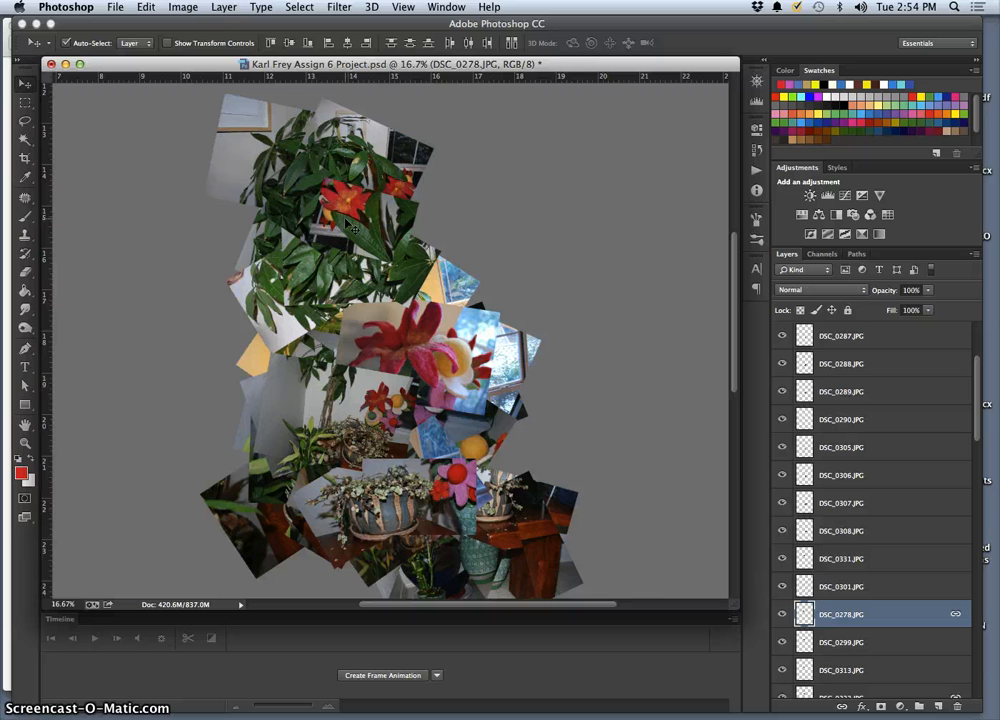
# Bring the foliage photo DSC_0278.JPG forward to directly above DSC_0331.JPG and unlink it, briefly hiding it to compare the overlap.
pyautogui.press('super+bracketright')
pyautogui.press('super+bracketright')
pyautogui.moveTo(338, 222); pyautogui.dragTo(334, 218)
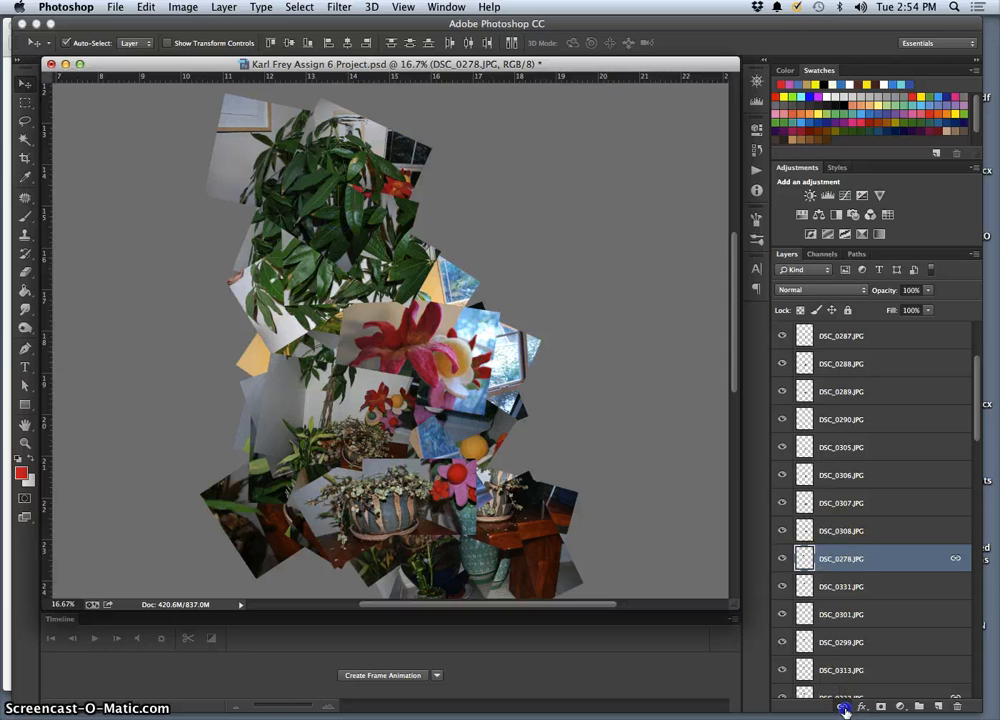
pyautogui.click(783, 561)
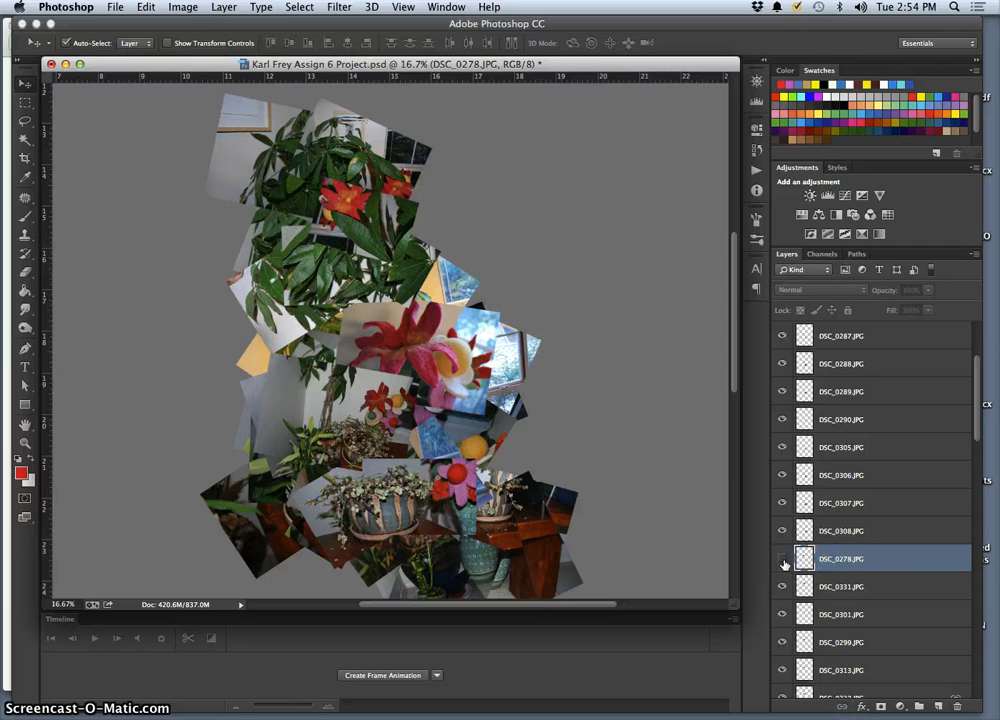
pyautogui.click(783, 561)
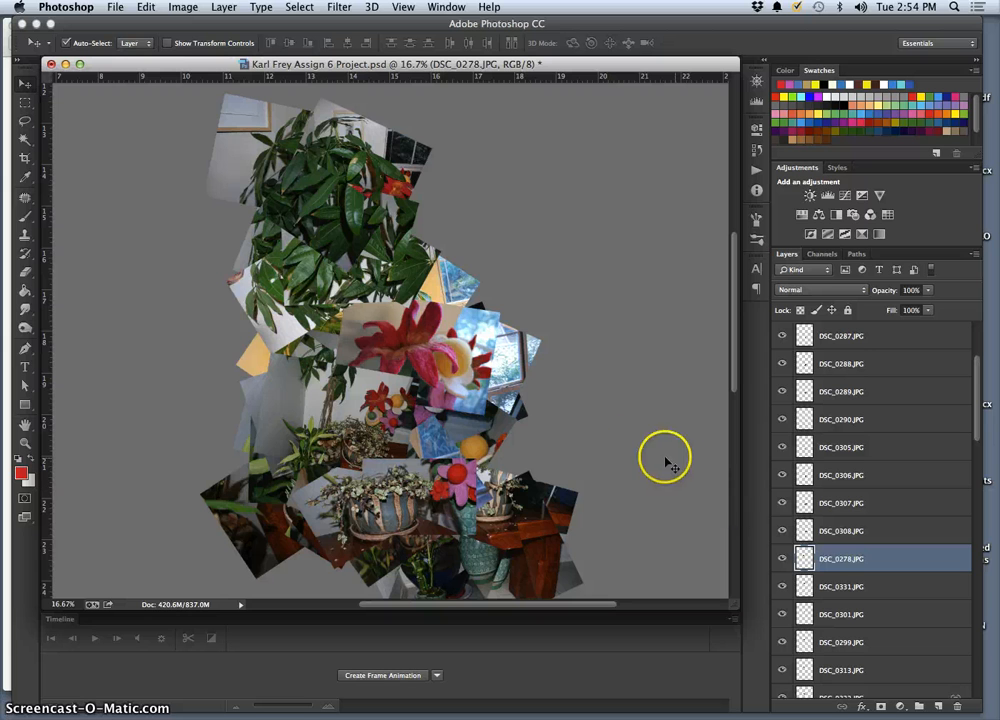
# Send DSC_0278.JPG backward to directly below DSC_0331.JPG, and nudge the photo slightly up and left within the foliage.
pyautogui.press('super+bracketleft')
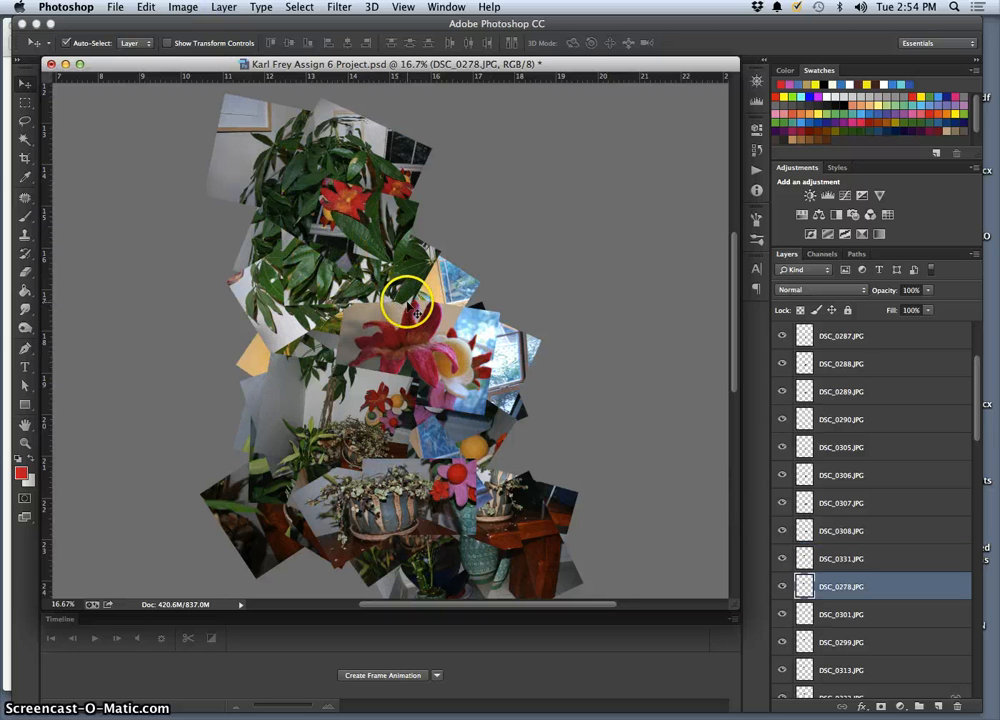
pyautogui.scroll(-1, 393, 273)
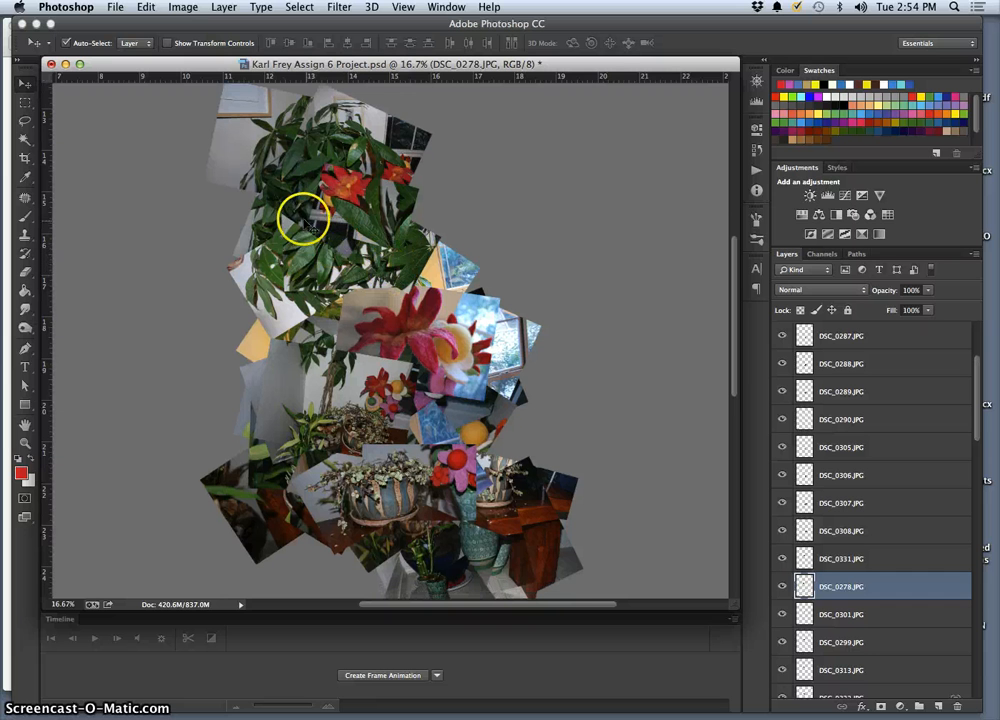
pyautogui.moveTo(295, 222); pyautogui.dragTo(290, 208)
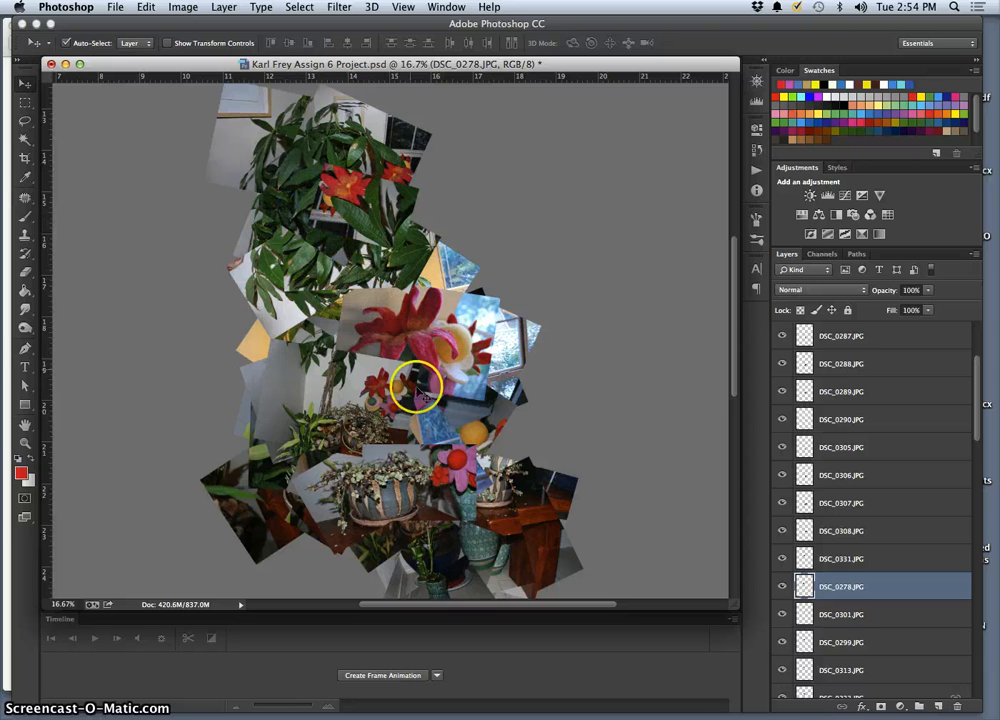
# Move the stray plant photo DSC_0322.JPG about 11.5 in right and 9.6 in down, onto the lower edge of the collage.
pyautogui.scroll(-1, 409, 431)
pyautogui.scroll(-5, 409, 425)
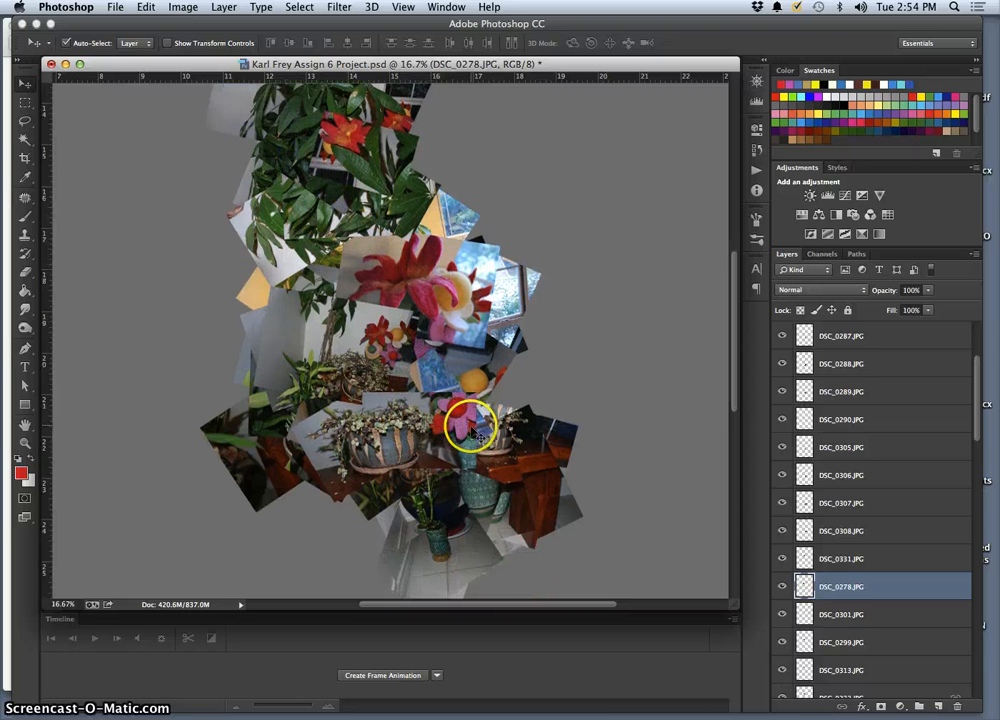
pyautogui.press('super+minus')
pyautogui.press('super+minus')
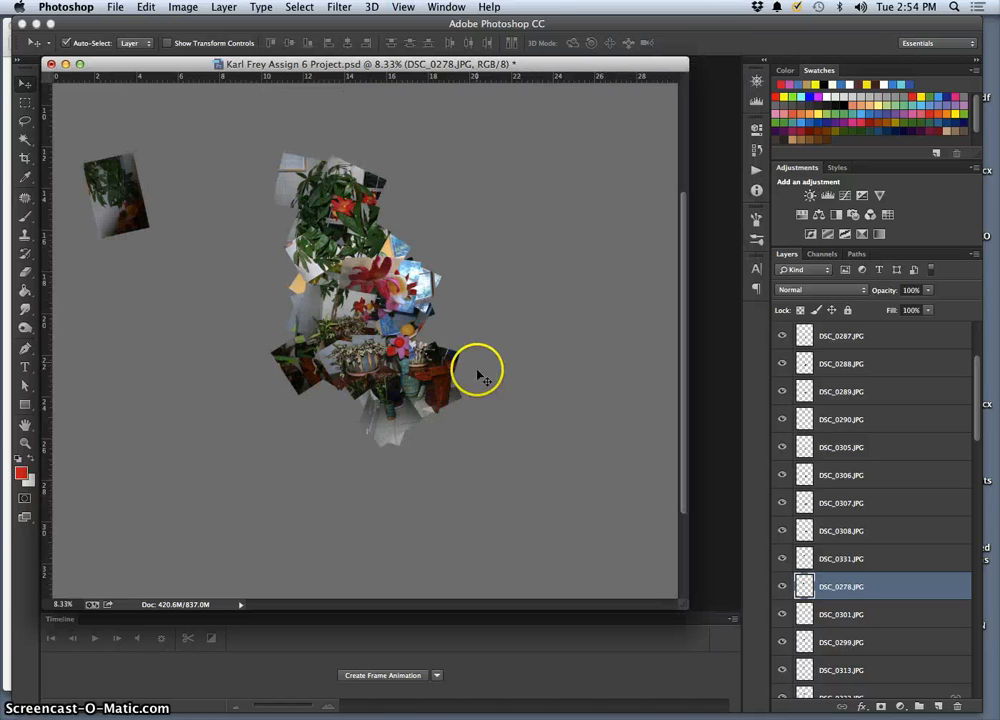
pyautogui.moveTo(391, 423); pyautogui.dragTo(413, 395)
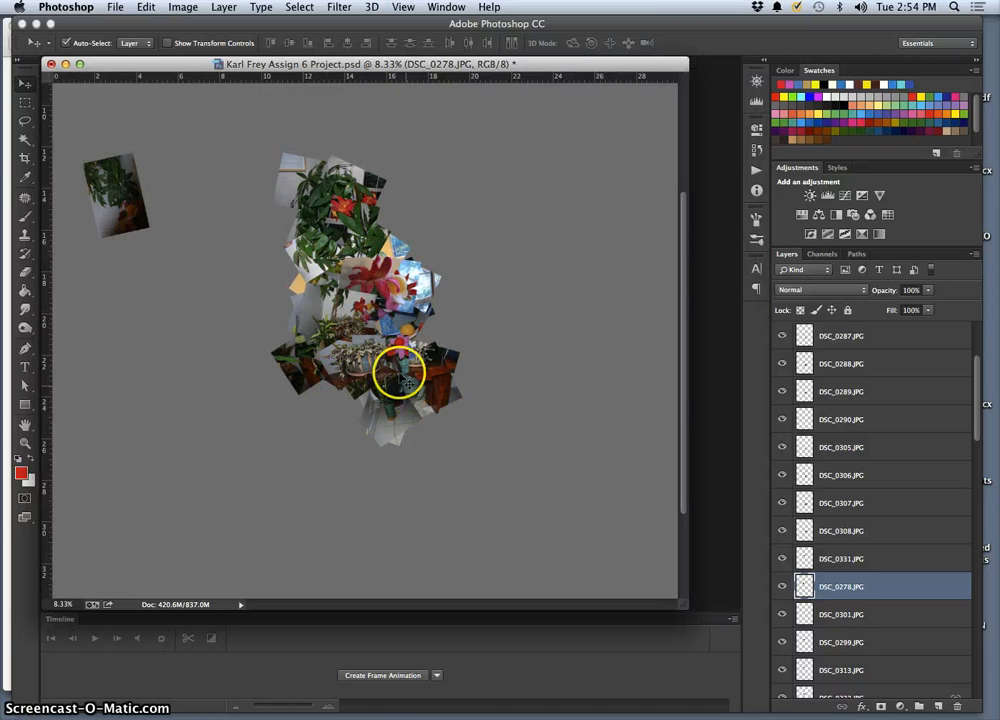
pyautogui.click(140, 216)
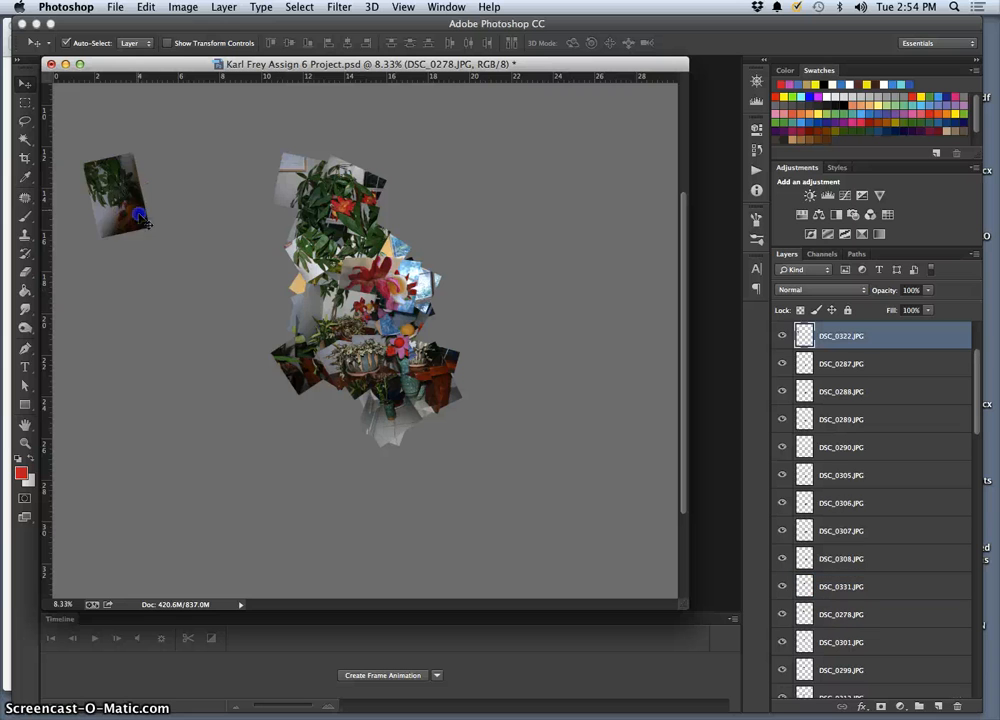
pyautogui.moveTo(140, 216); pyautogui.dragTo(380, 412)
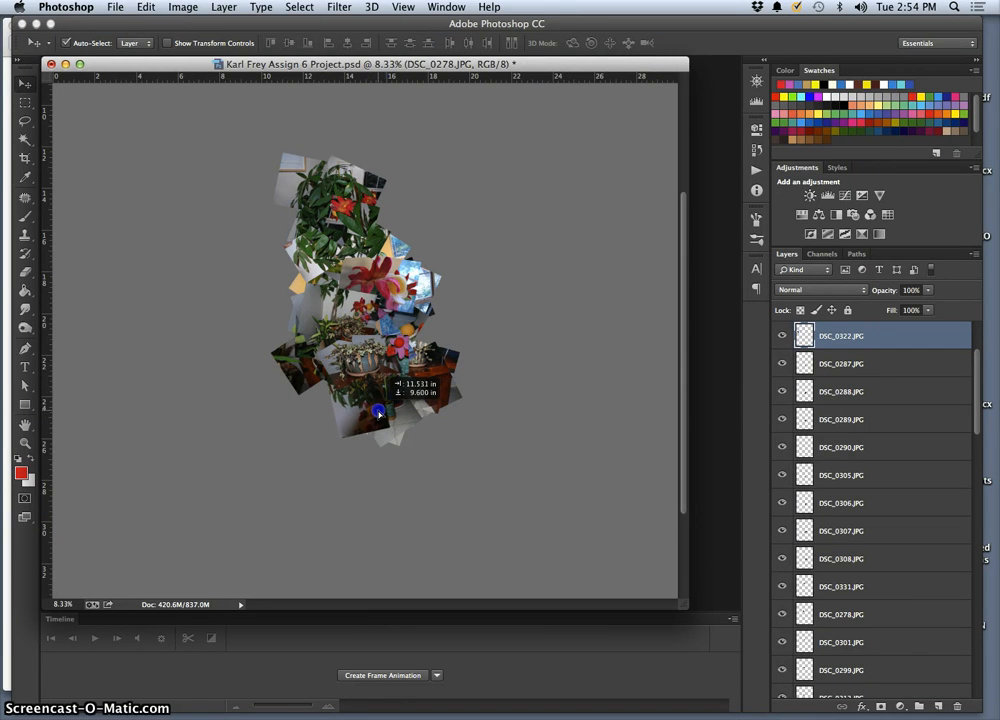
# Send DSC_0322.JPG backward through the layer stack until it sits directly below DSC_0333.JPG.
pyautogui.press('super+bracketleft')
pyautogui.press('super+bracketleft')
pyautogui.press('super+bracketleft')
pyautogui.press('super+bracketleft')
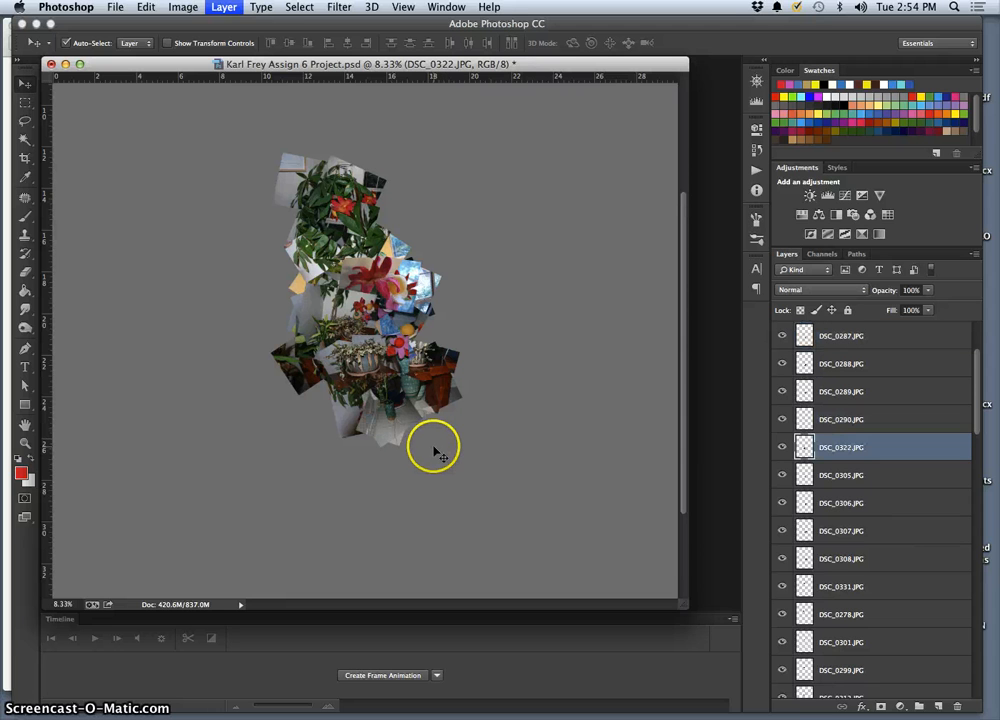
pyautogui.press('super+bracketleft')
pyautogui.press('super+bracketleft')
pyautogui.press('super+bracketleft')
pyautogui.press('super+bracketleft')
pyautogui.press('super+bracketleft')
pyautogui.press('super+bracketleft')
pyautogui.press('super+bracketleft')
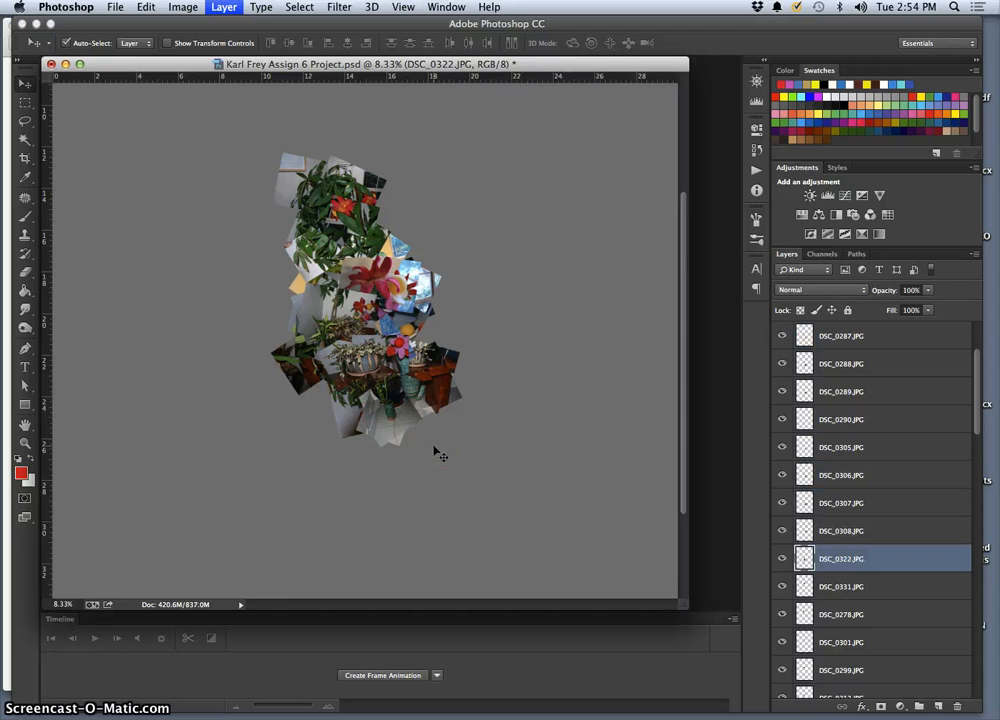
pyautogui.press('super+bracketleft')
pyautogui.press('super+bracketleft')
pyautogui.press('super+bracketleft')
pyautogui.press('super+bracketleft')
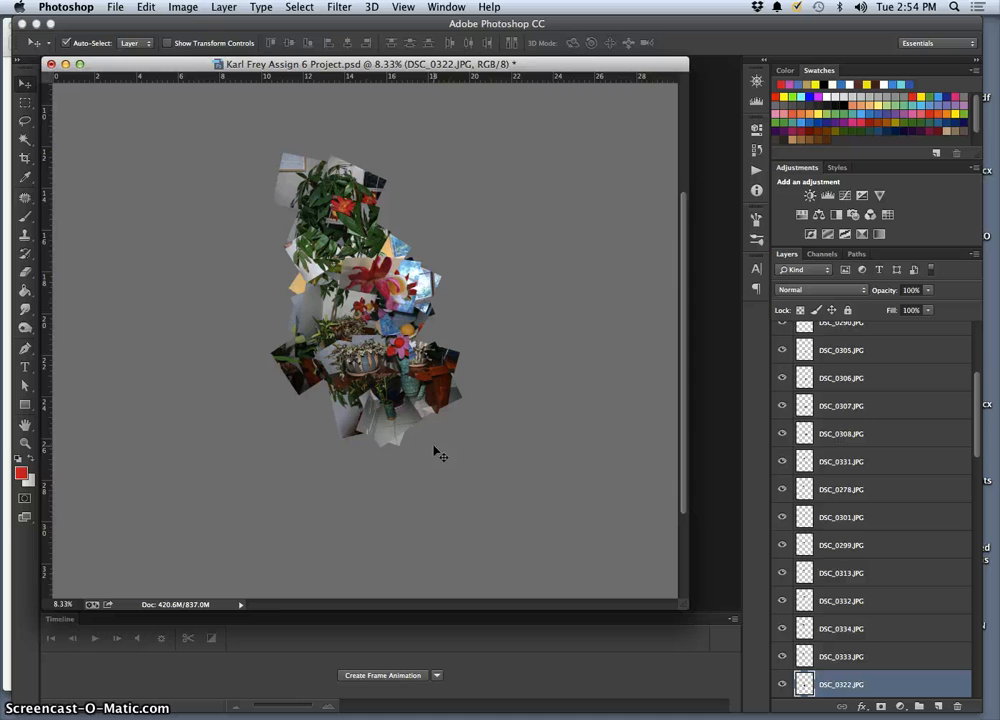